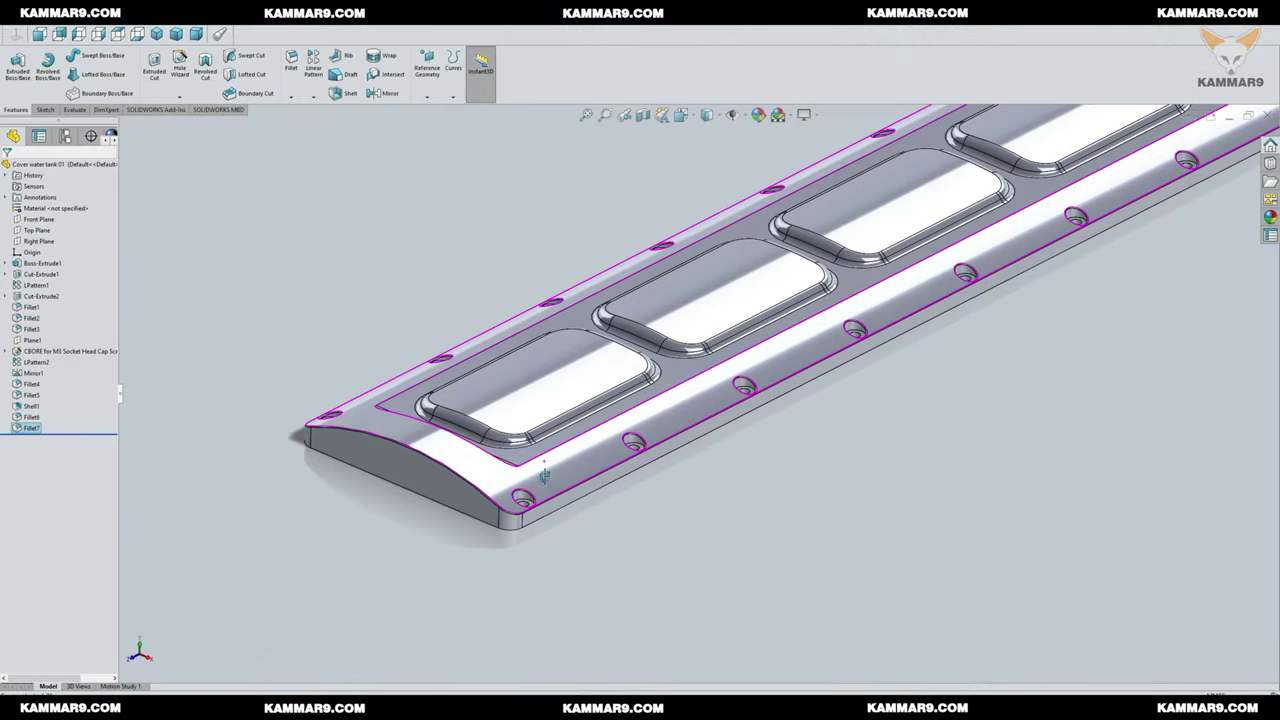
middle_click_drag(544, 476, 553, 517)
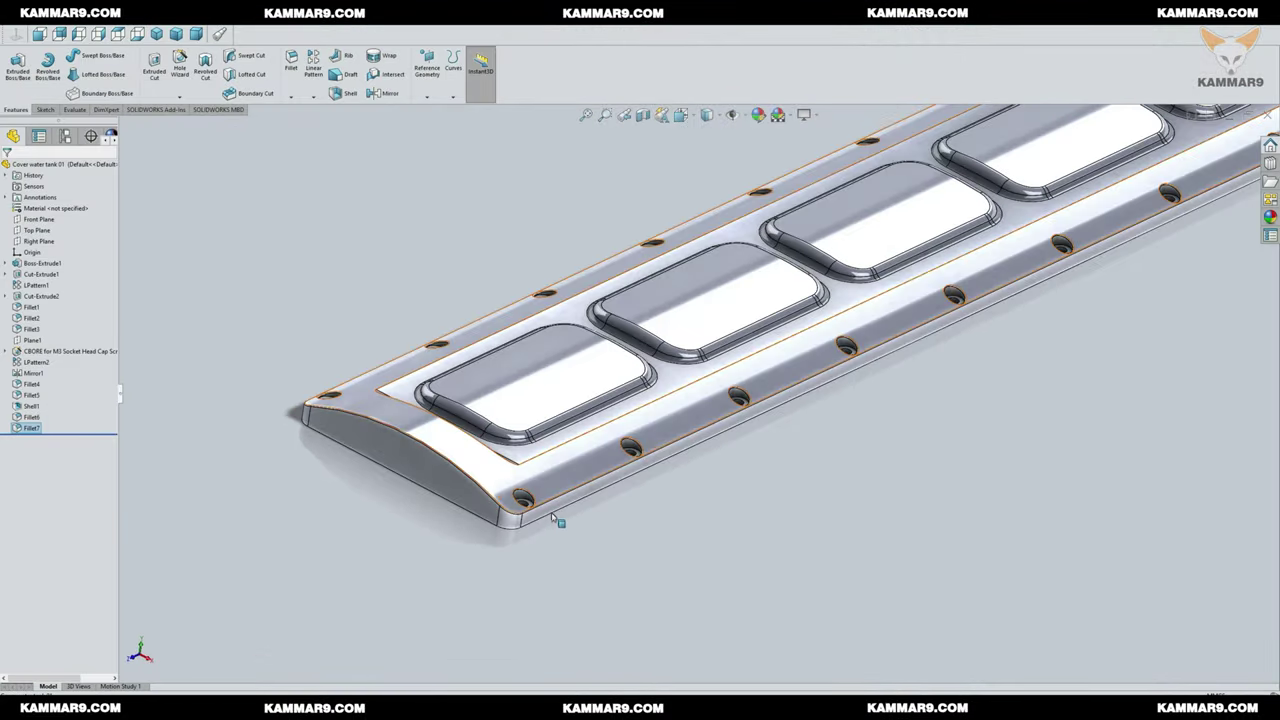
scroll(552, 515, "up", 5)
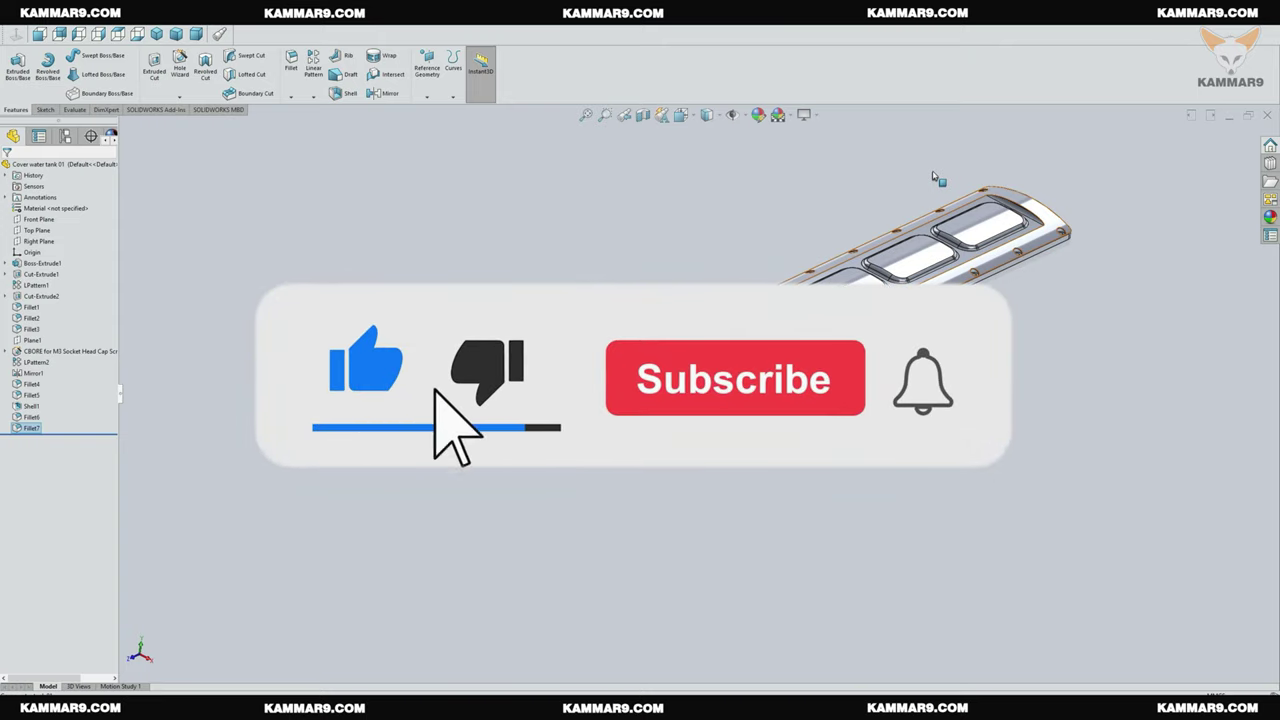
middle_click_drag(930, 176, 710, 226)
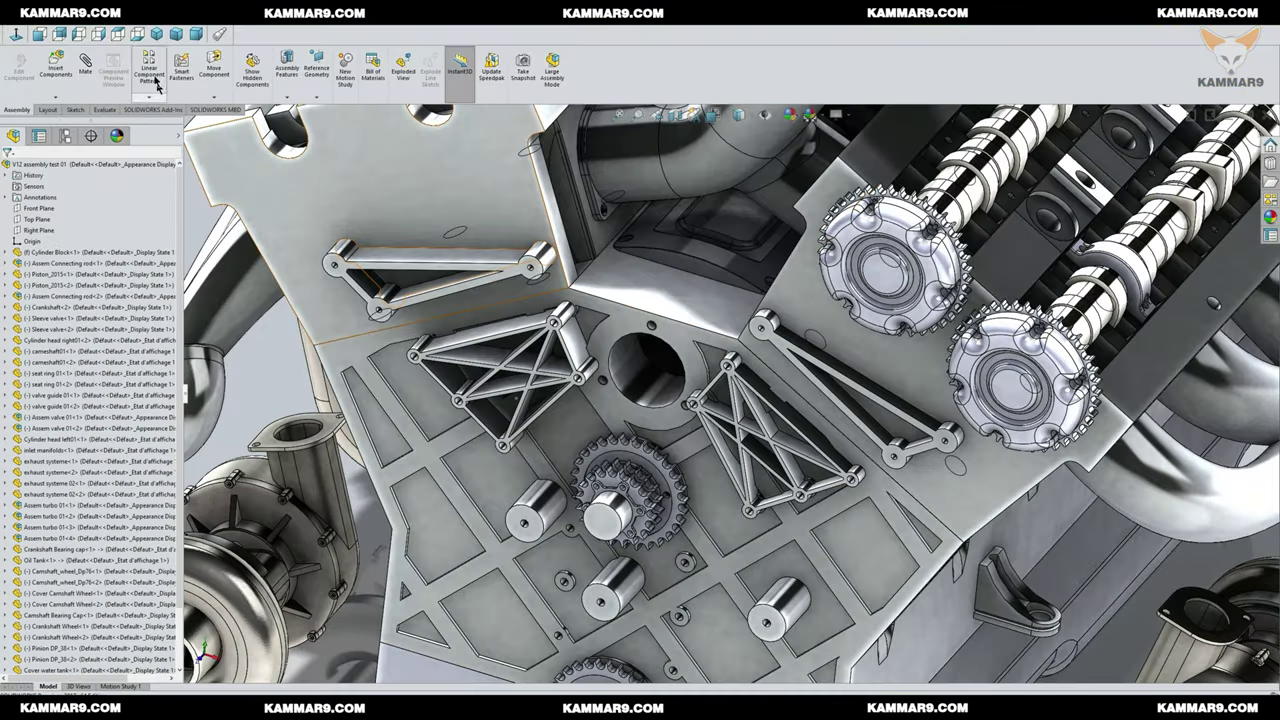
Step: Create a new part document and save it as Cover water tank 01 in the V12 engine tutorial folder
left_click(134, 15)
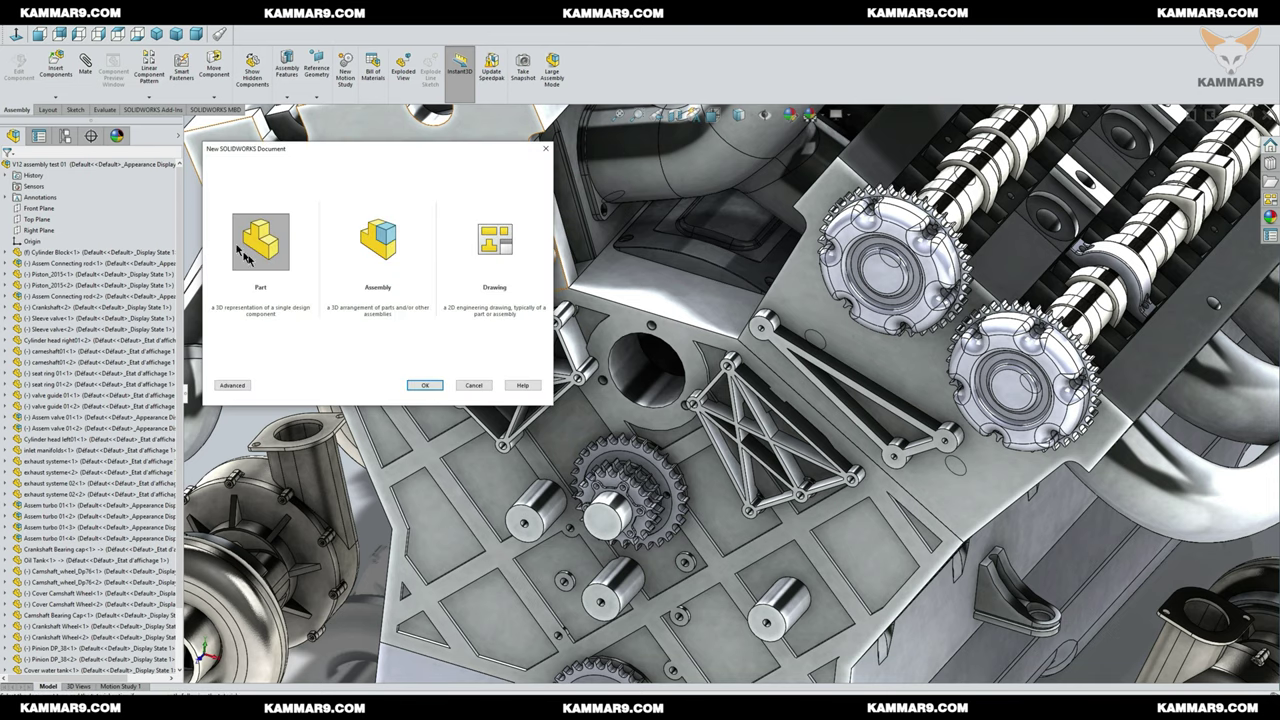
left_click(424, 386)
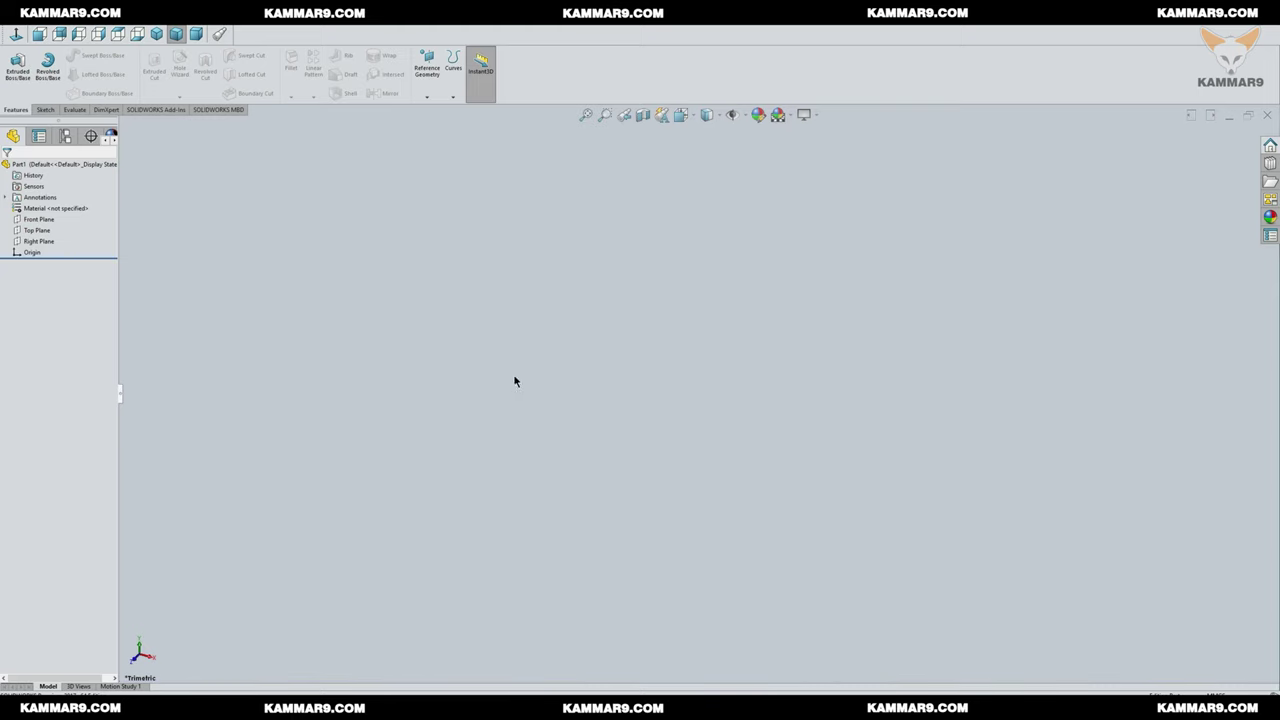
key("ctrl+s")
left_click_drag(580, 390, 514, 396)
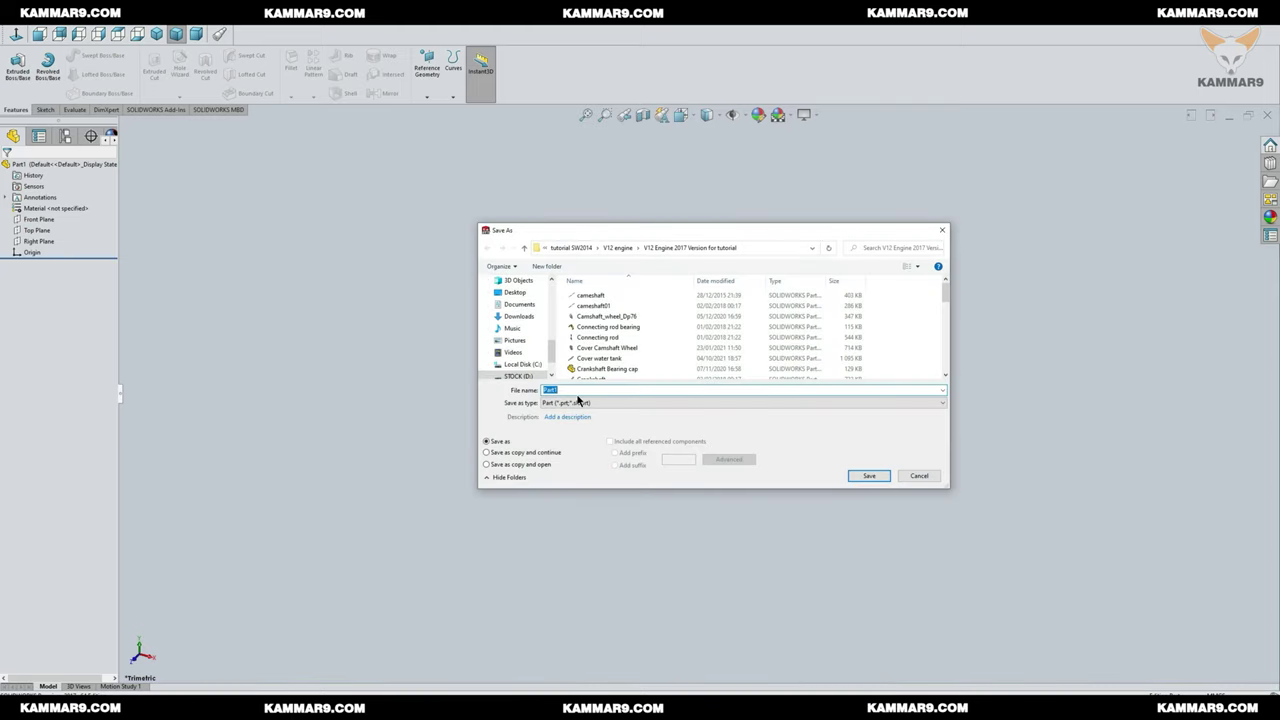
type("Cover")
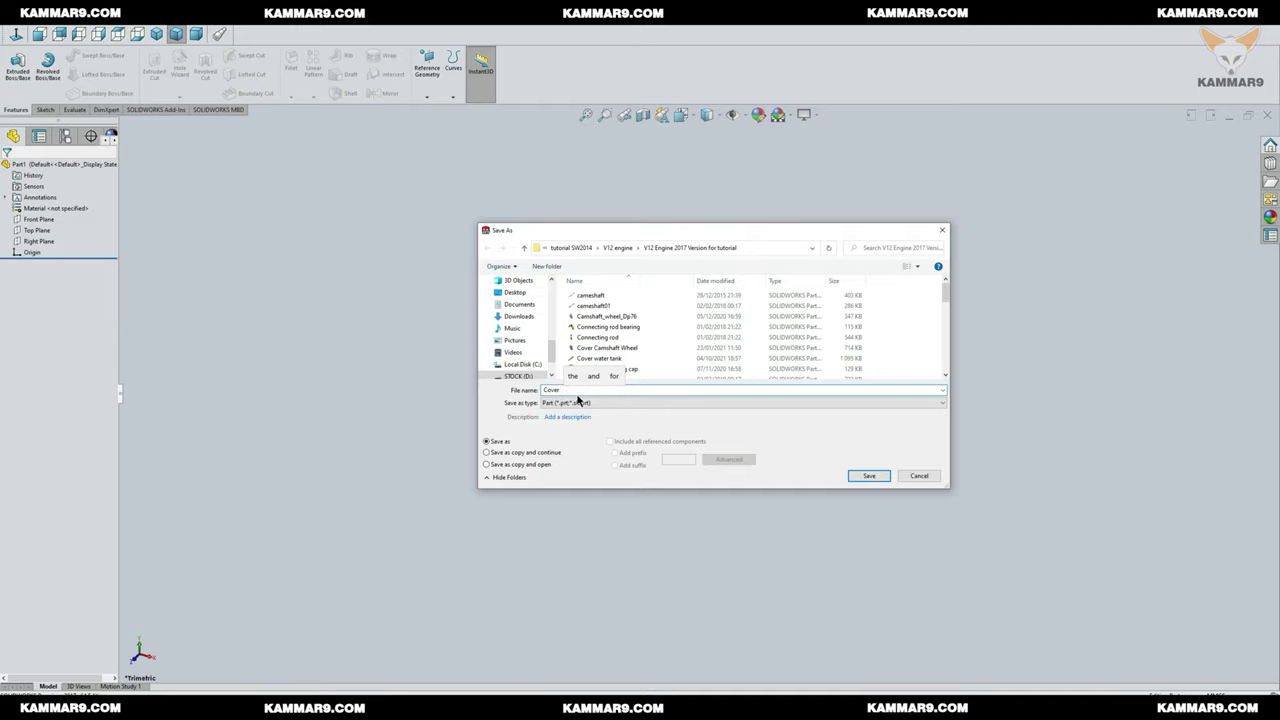
type(" water tank")
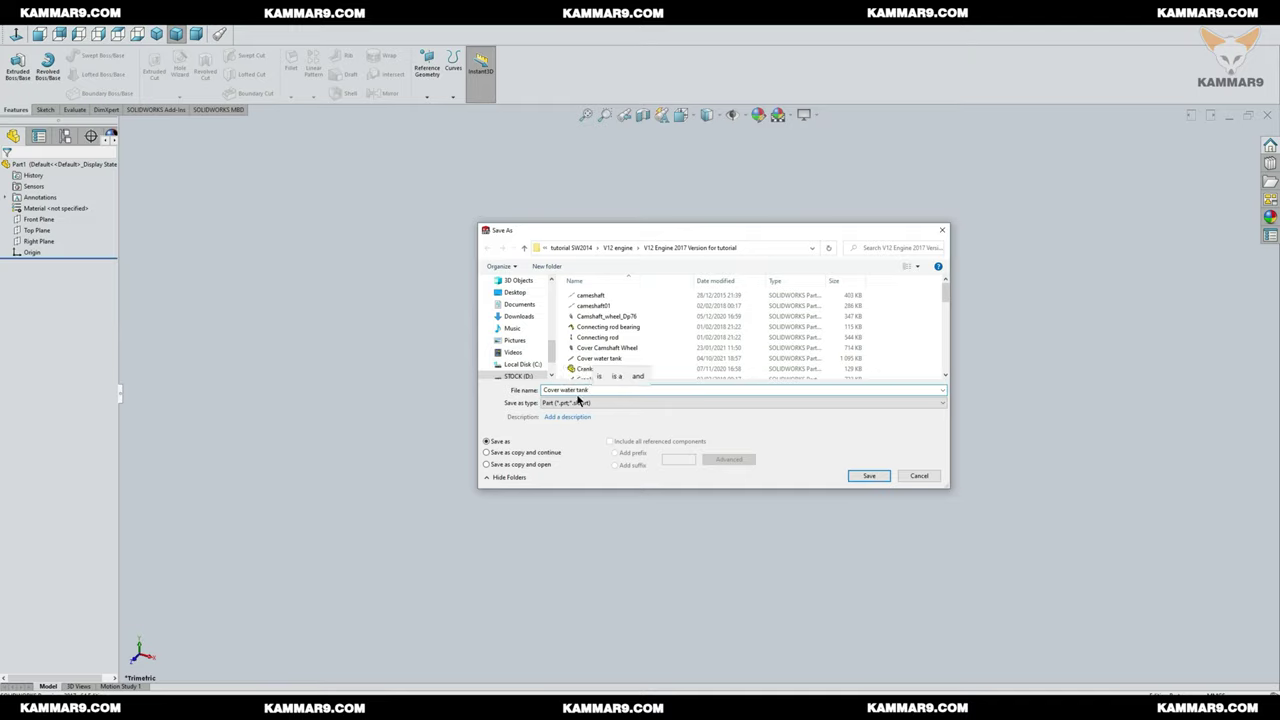
type(" 01")
left_click(866, 476)
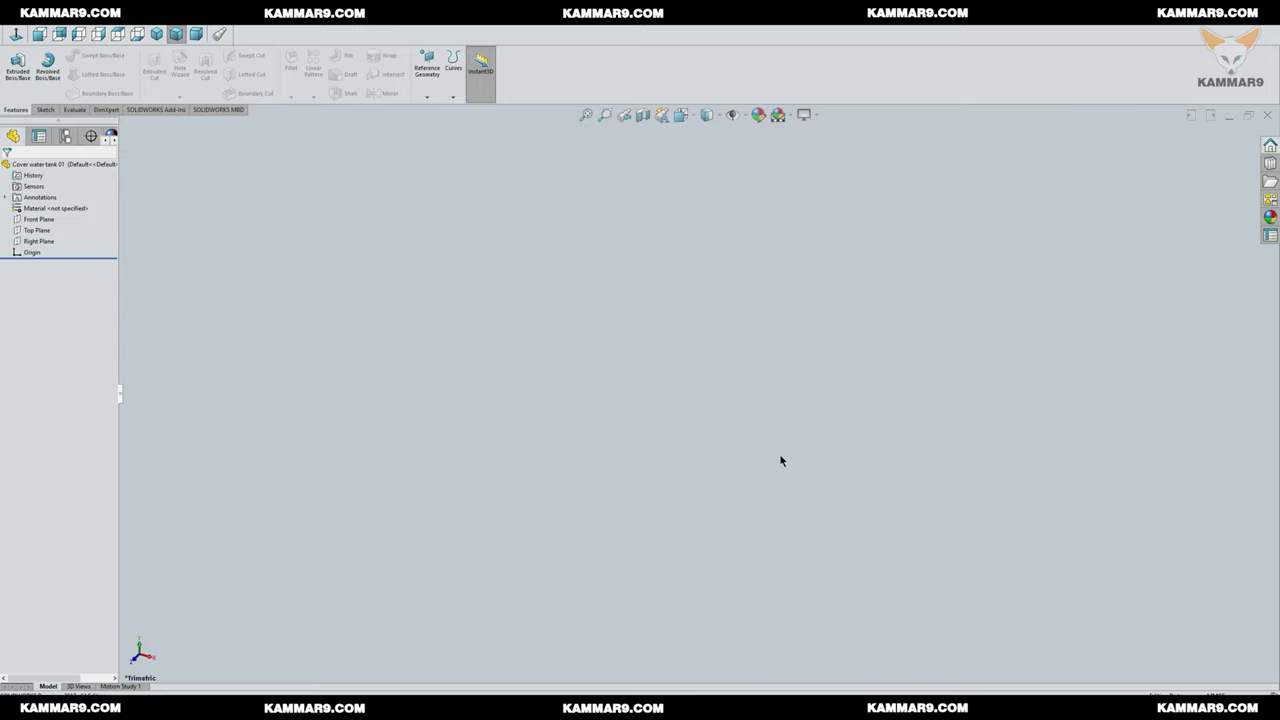
Step: Sketch a corner rectangle about 92 by 54 mm on the Front Plane, just above the origin
left_click(40, 222)
left_click(49, 206)
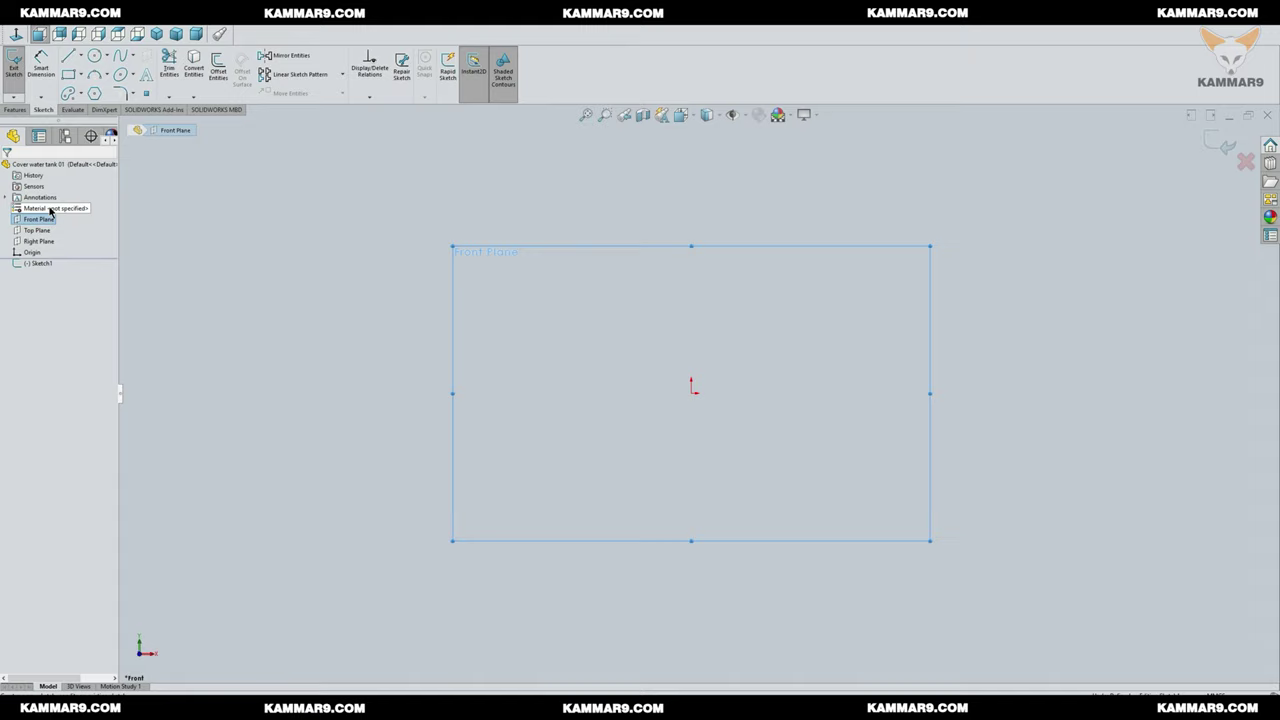
left_click(68, 74)
left_click(599, 382)
left_click(845, 239)
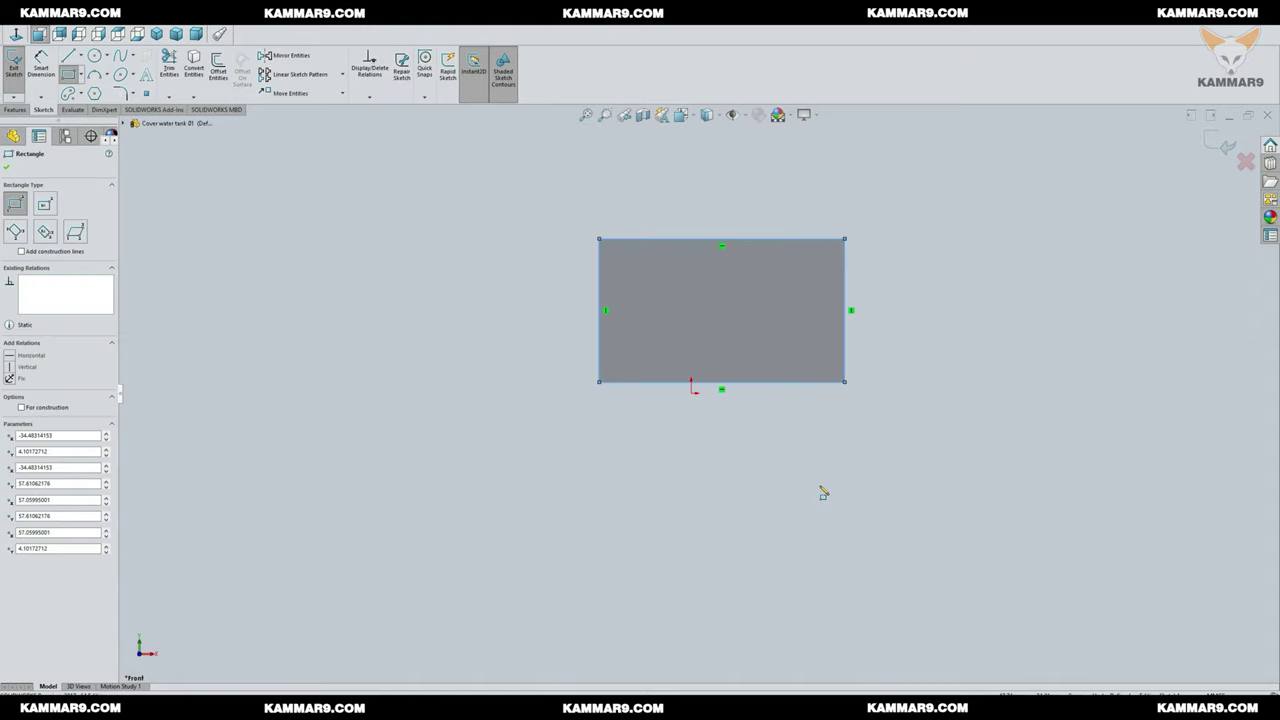
key("Escape")
Step: Add a midpoint relation between the rectangle's lower edge and the origin
left_click(742, 388)
left_click(694, 394, "ctrl")
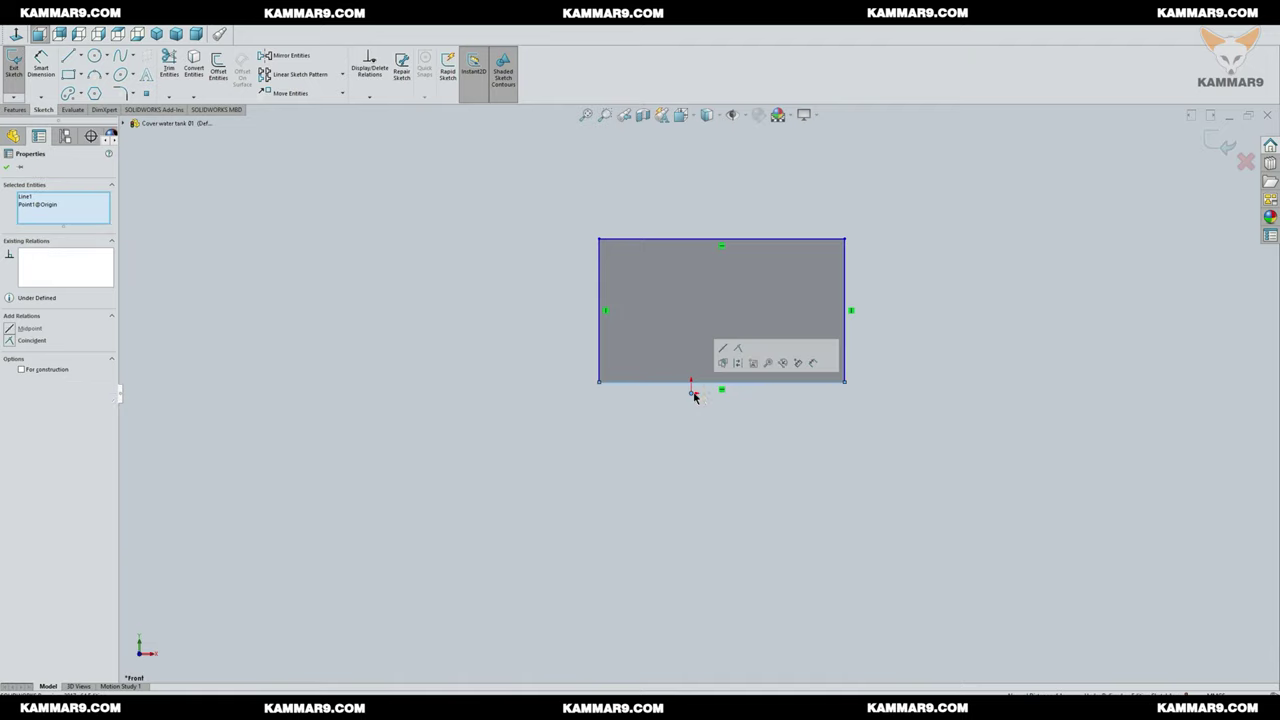
left_click(737, 362)
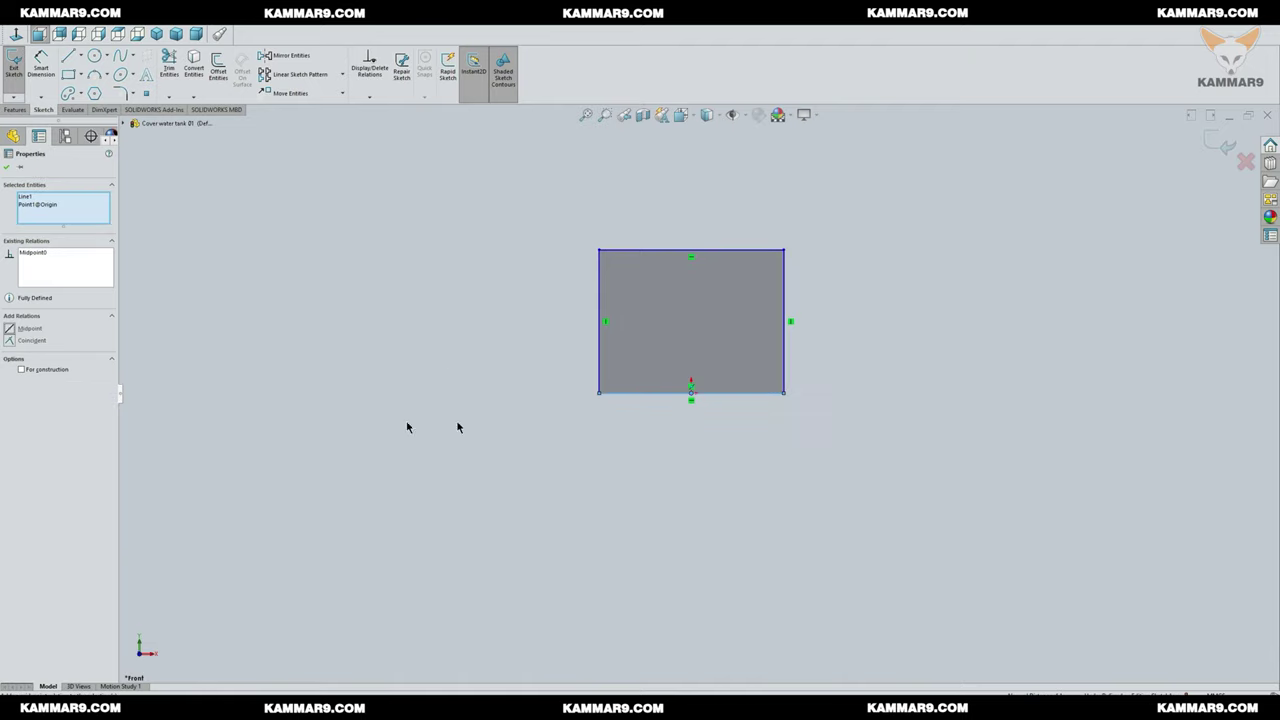
left_click(862, 357)
Step: Dimension the rectangle with a width of 84 mm and a height of 5 mm
key("d")
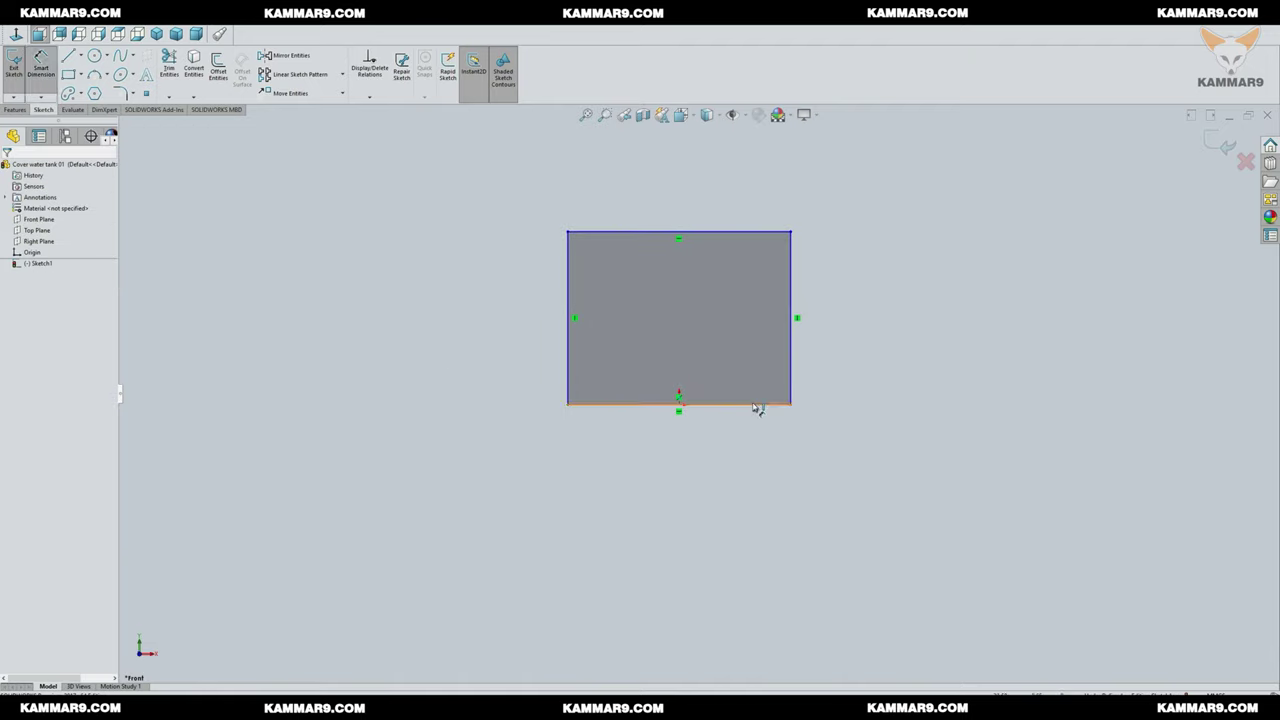
left_click(757, 405)
left_click(705, 478)
type("84")
key("Return")
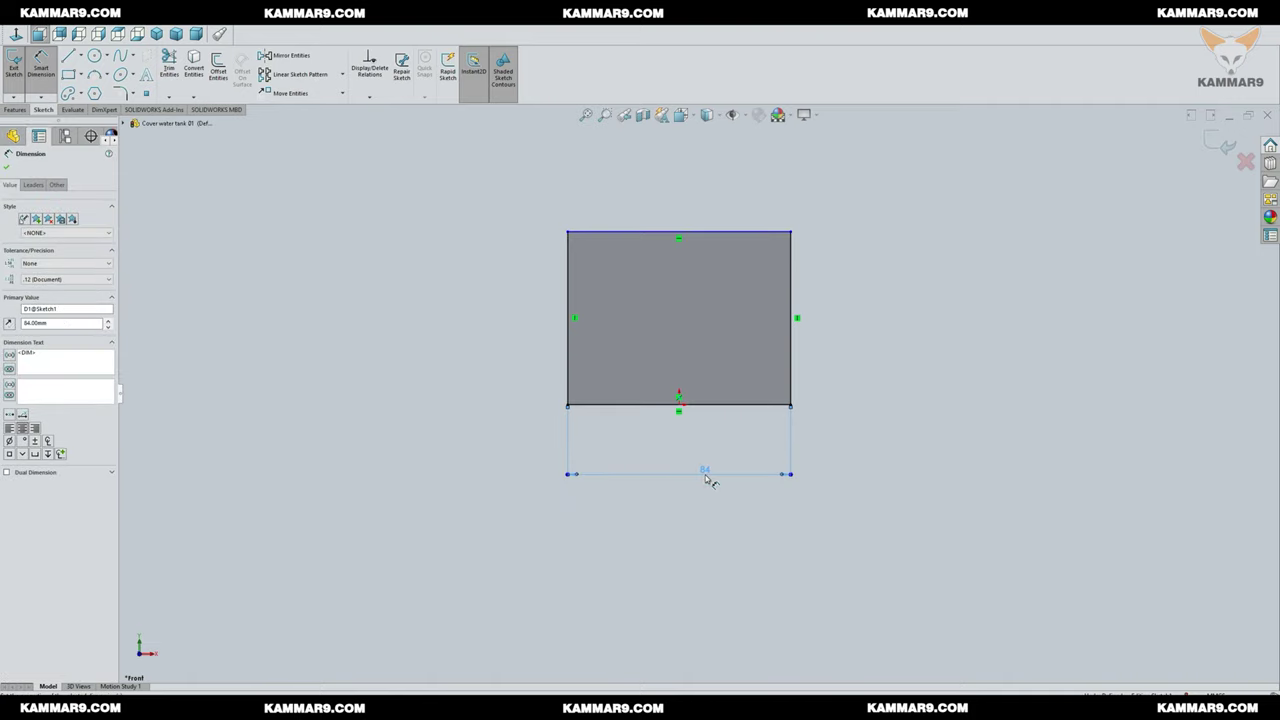
left_click(791, 380)
left_click(885, 370)
type("5")
key("Return")
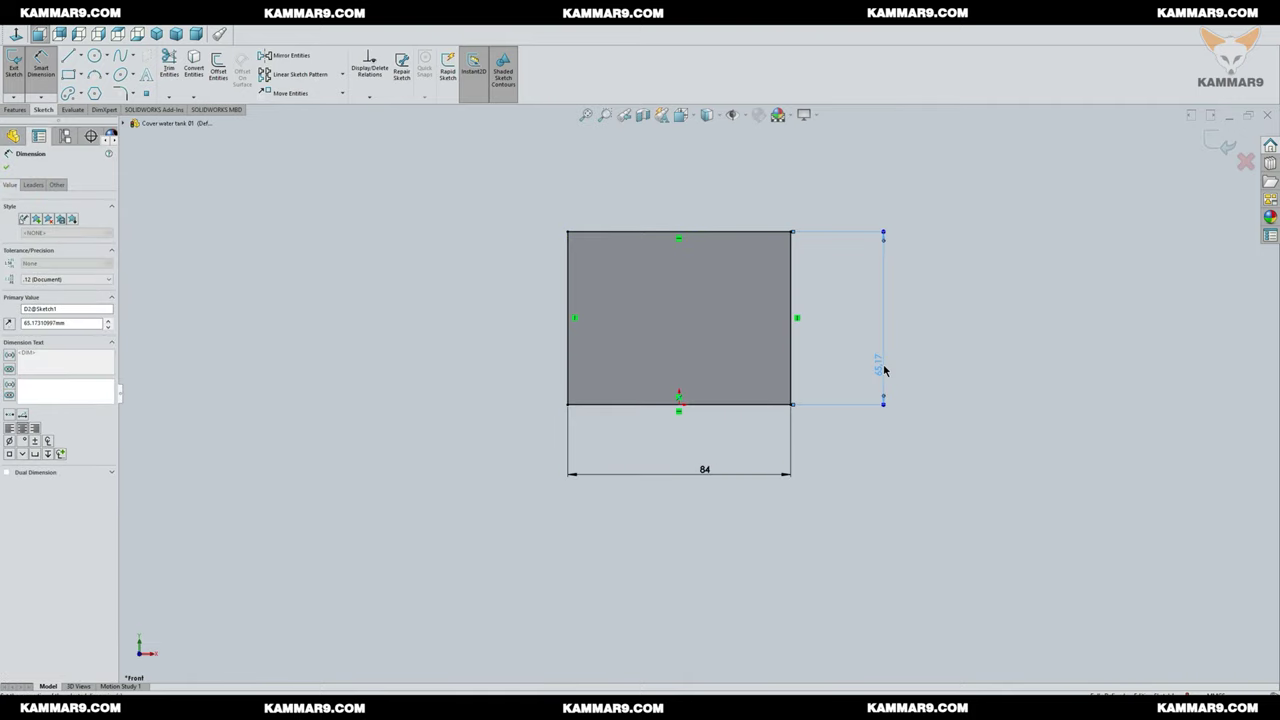
scroll(714, 408, "up", 4)
key("Escape")
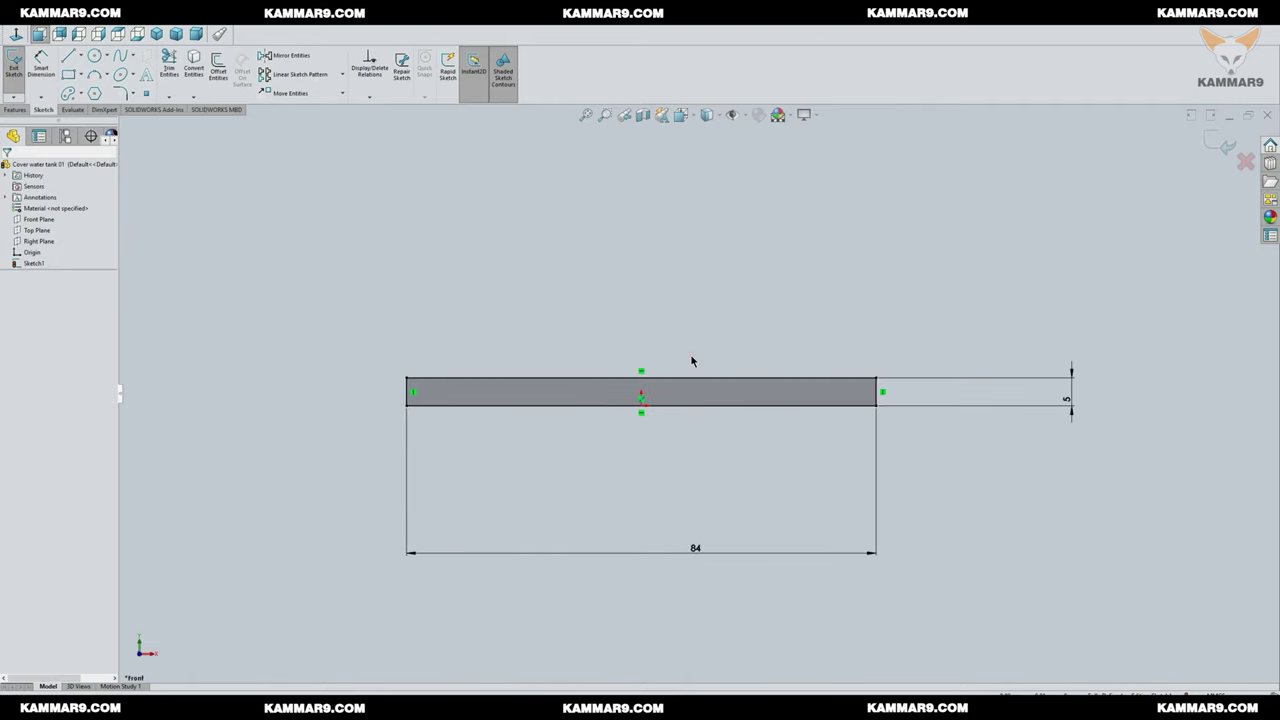
Step: Draw a 3 Point Arc bulging upward between the rectangle's two upper corners
left_click(94, 75)
left_click(111, 80)
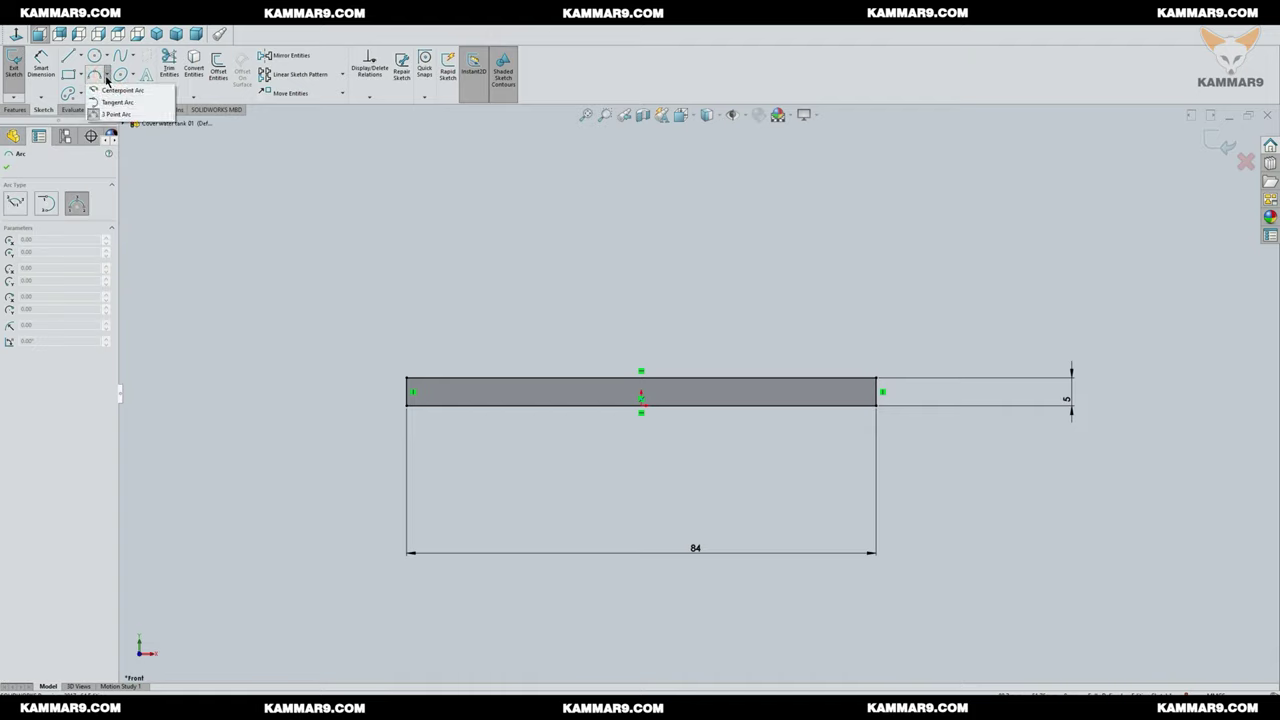
left_click(112, 110)
left_click(406, 378)
left_click(876, 378)
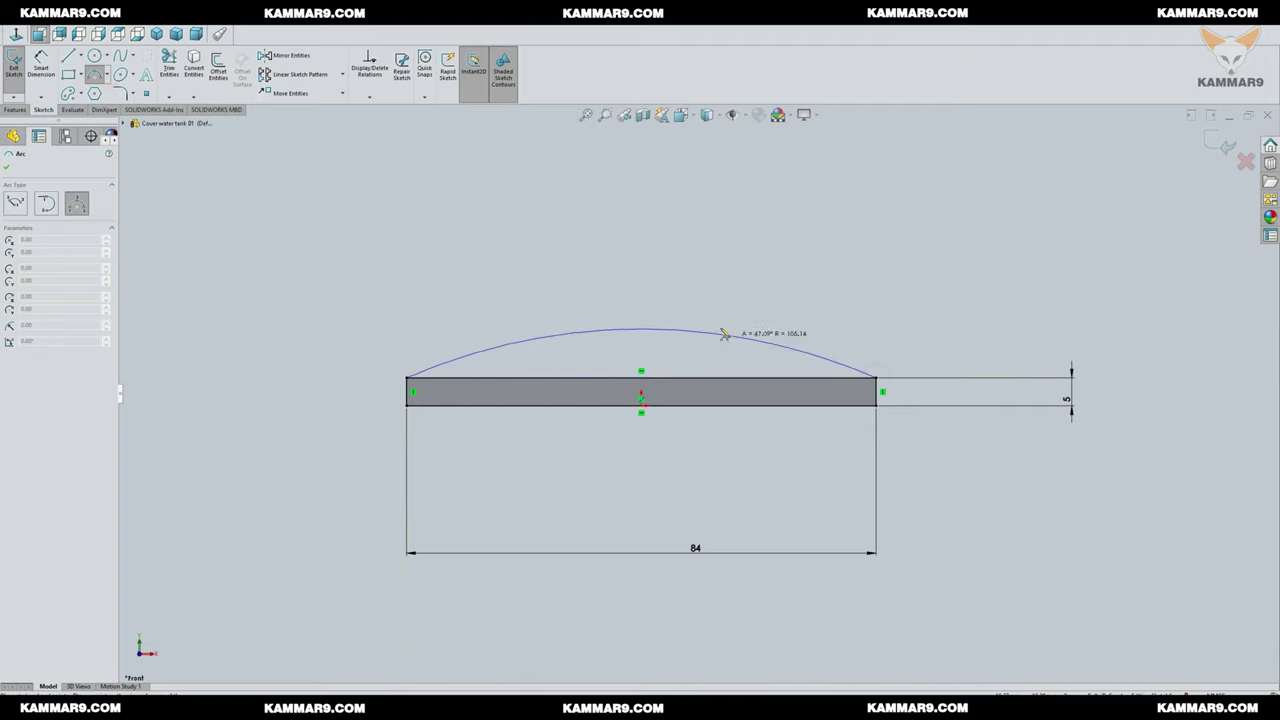
left_click(728, 329)
key("Escape")
Step: Dimension the arc's radius as 100 mm and convert the rectangle's straight upper edge to construction geometry
key("d")
left_click(820, 267)
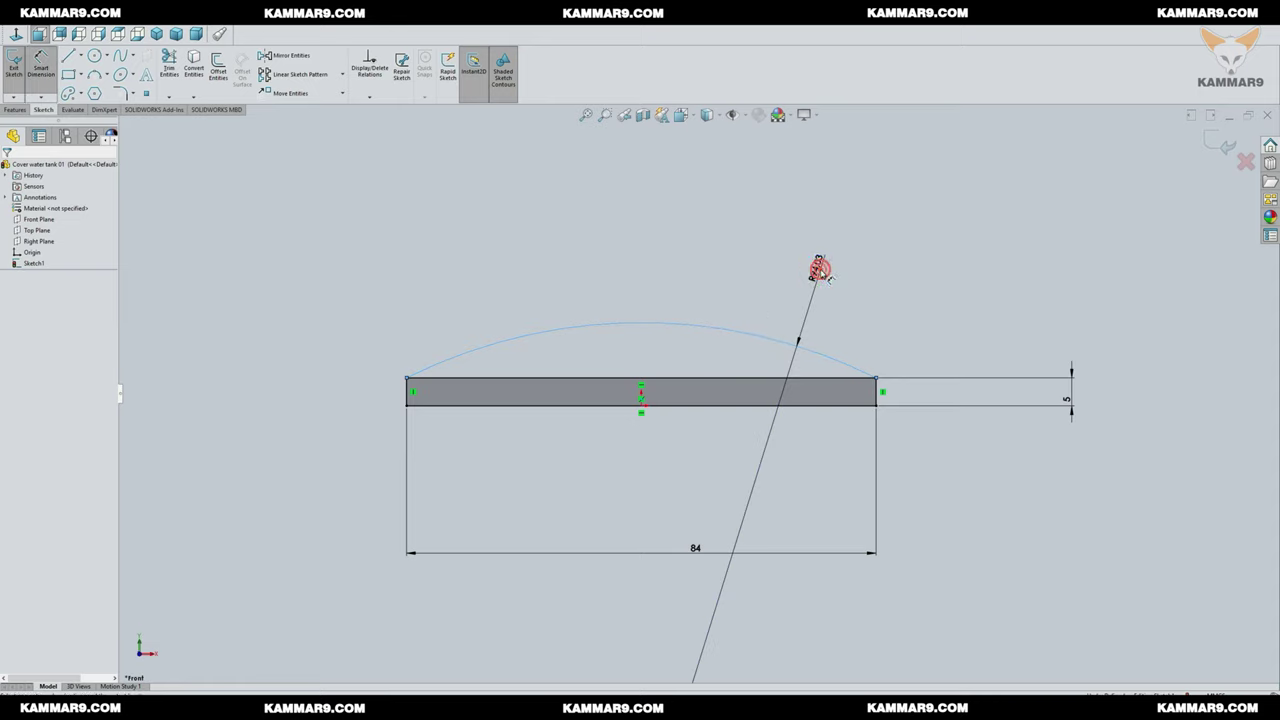
type("100")
key("Return")
key("Escape")
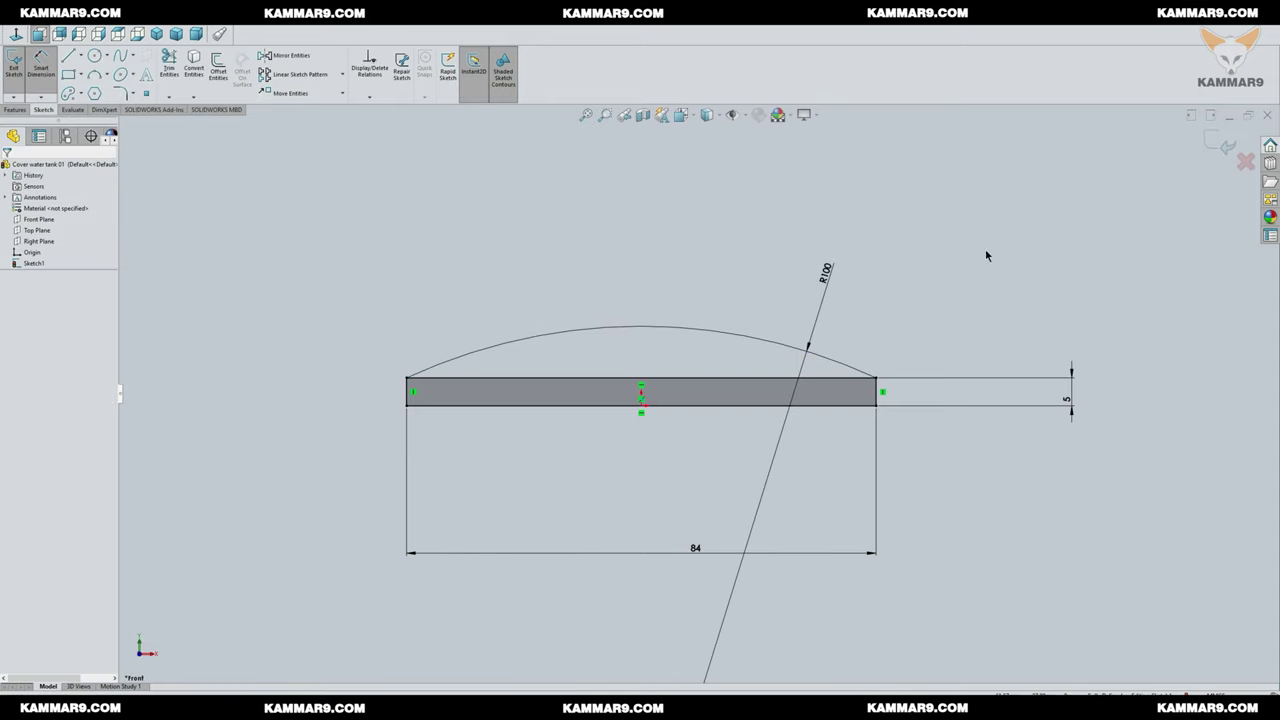
left_click(602, 379)
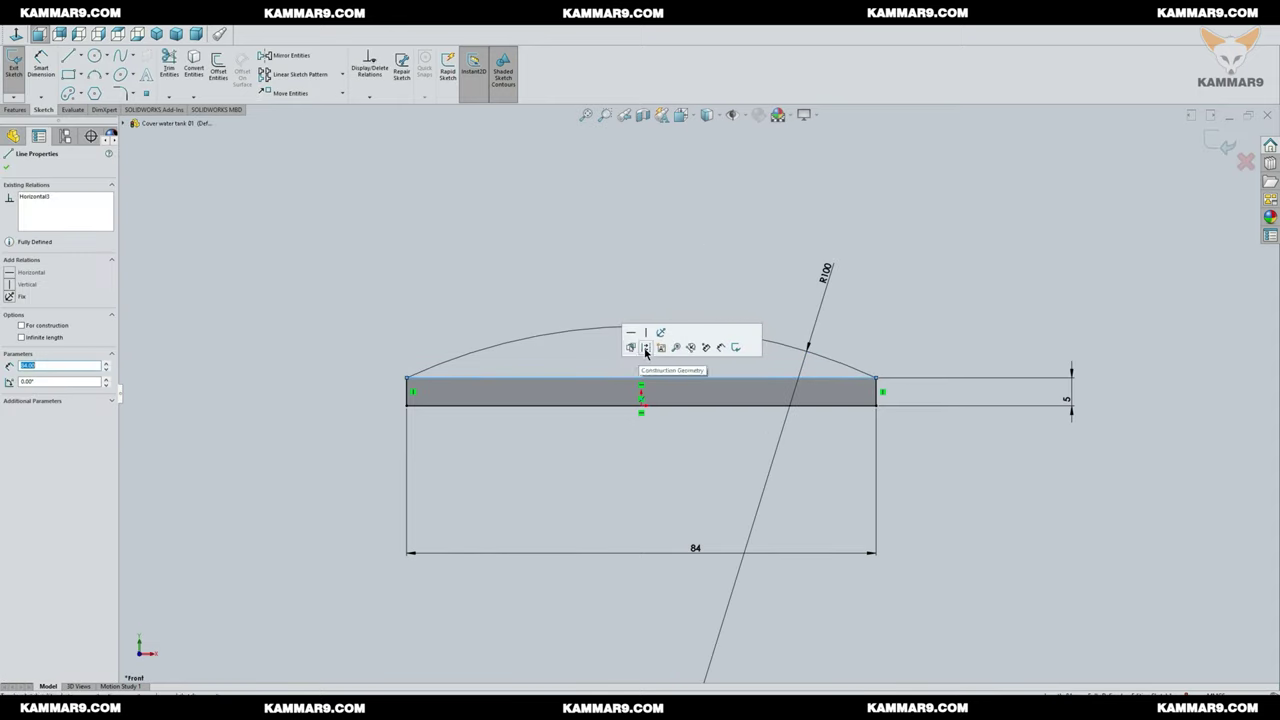
left_click(645, 348)
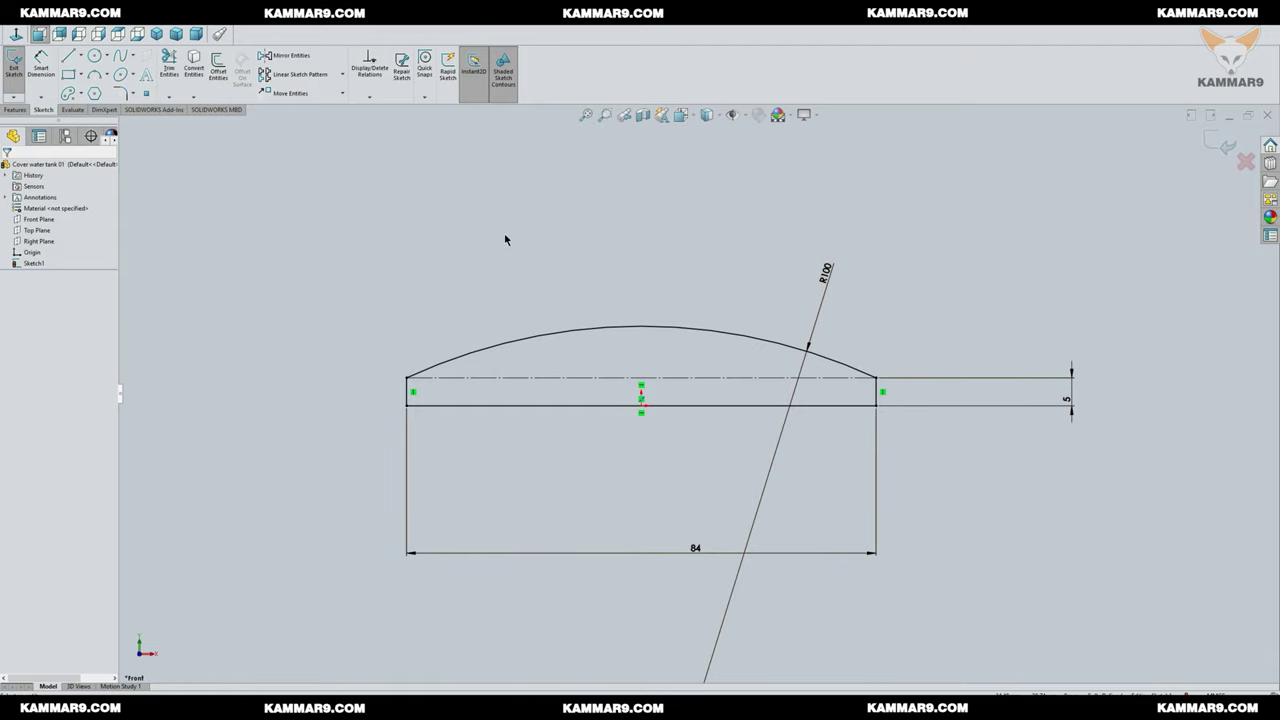
Step: Extrude the domed profile 520 mm with the Mid Plane end condition
mouse_move(530, 296)
middle_mouse_down()
mouse_move(660, 329)
mouse_move(760, 277)
mouse_move(752, 367)
middle_mouse_up()
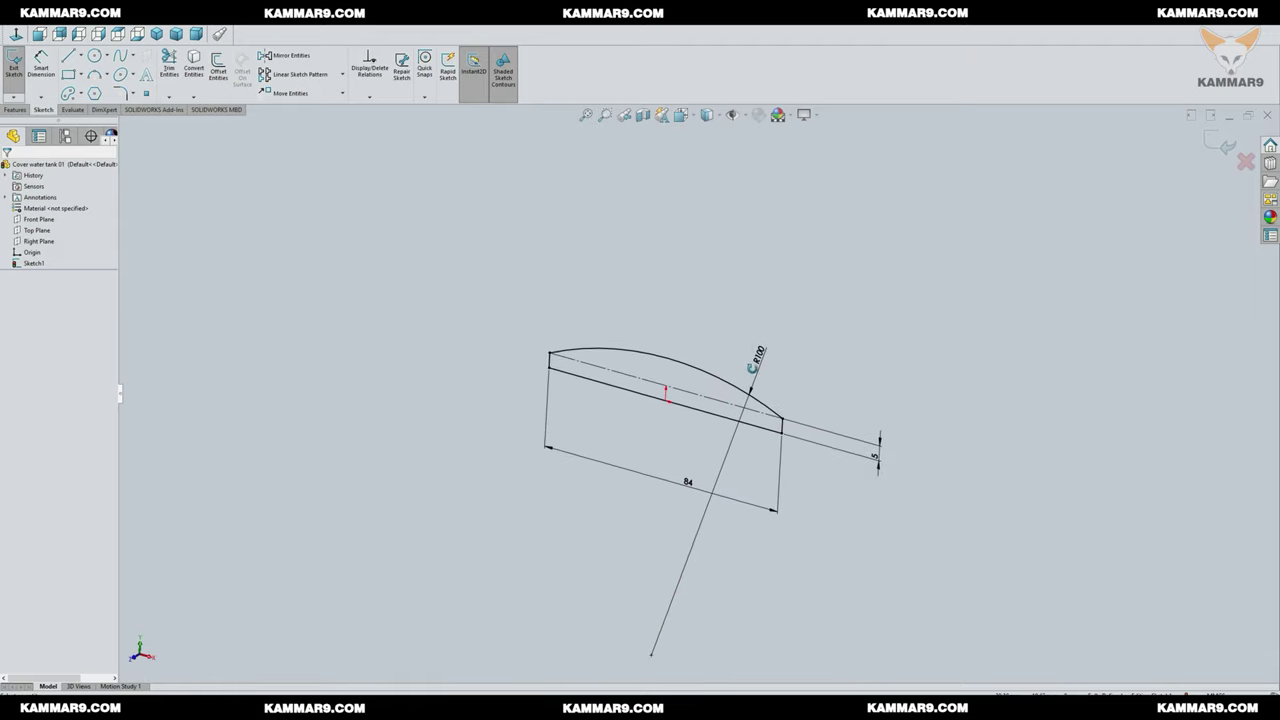
left_click(20, 110)
left_click(20, 77)
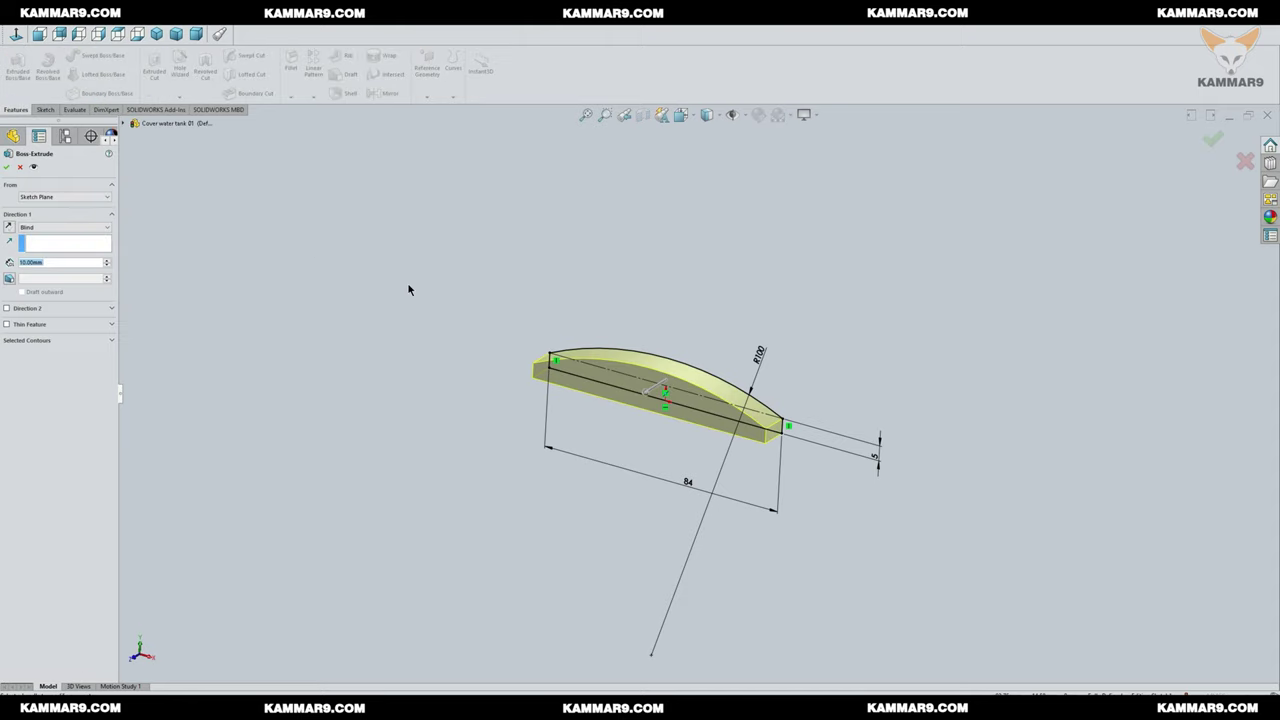
type("520")
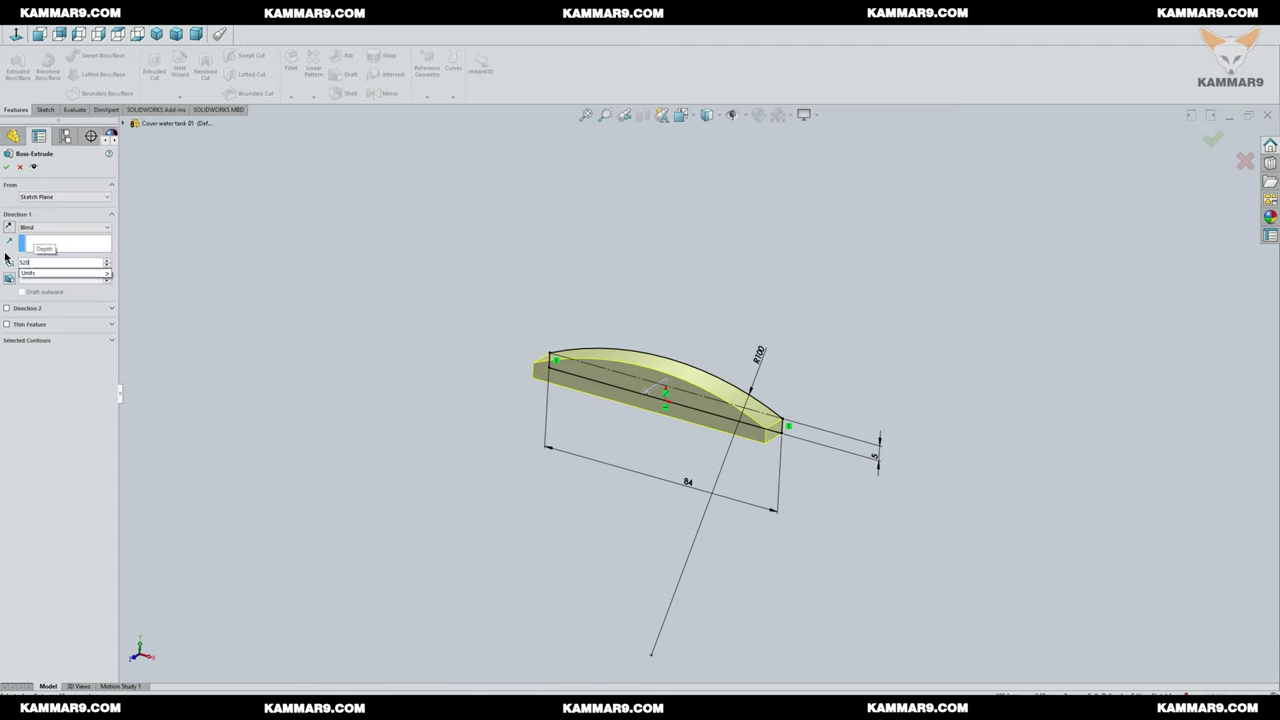
key("Return")
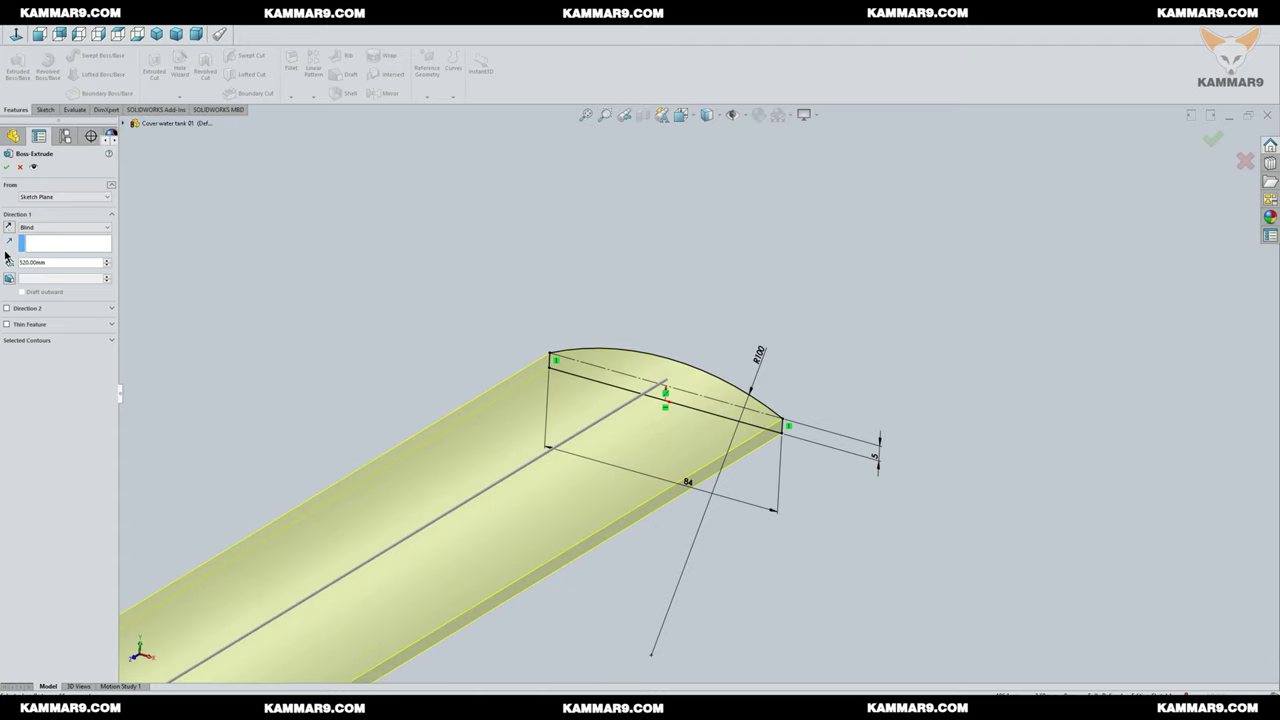
left_click(50, 227)
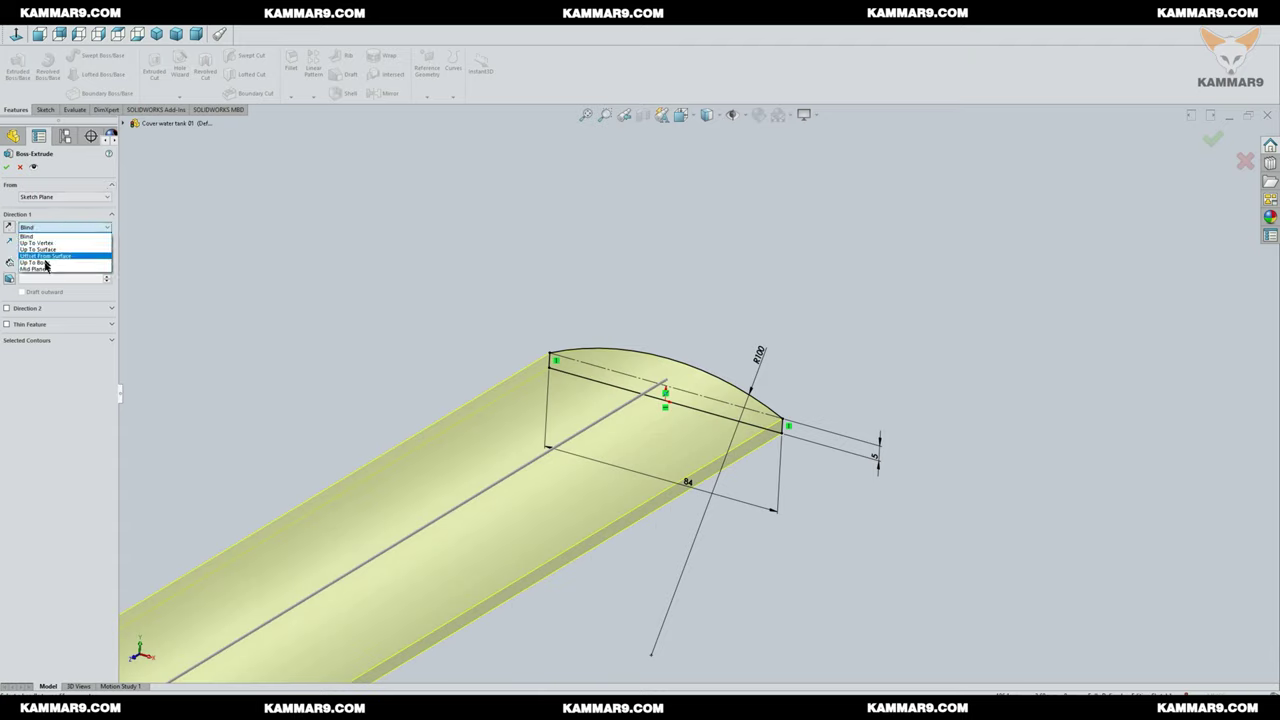
left_click(48, 270)
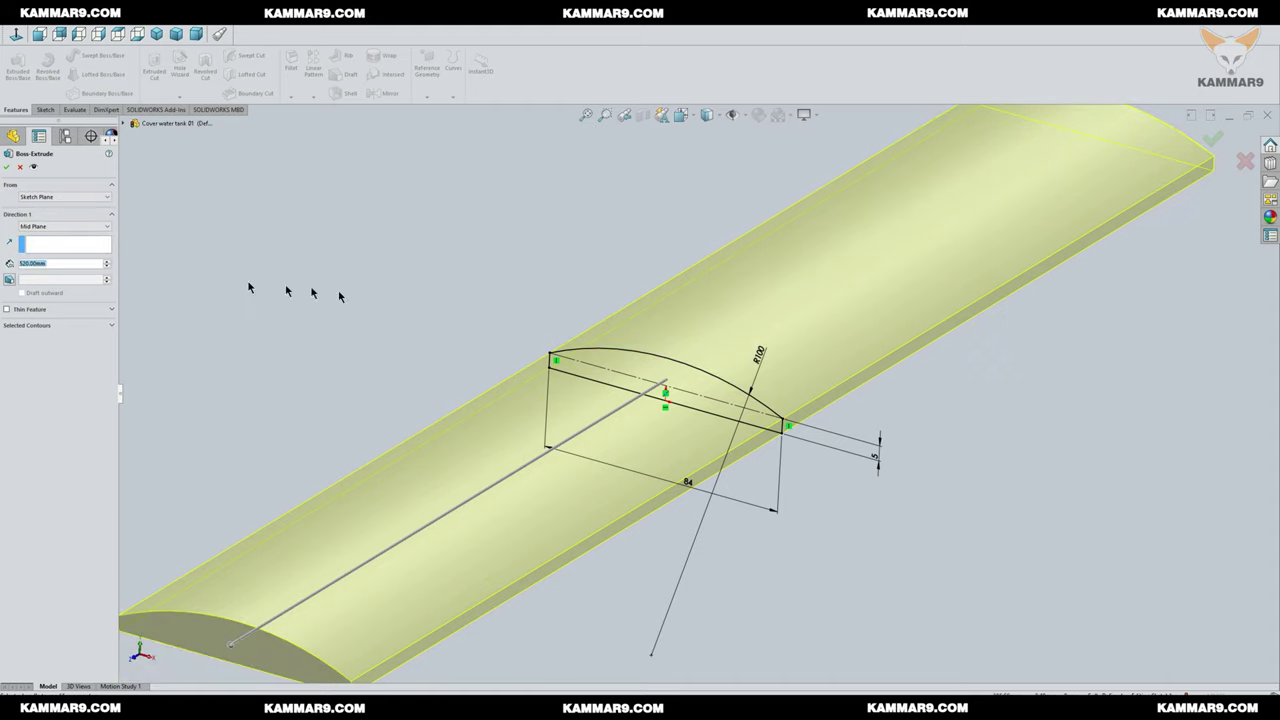
key("f")
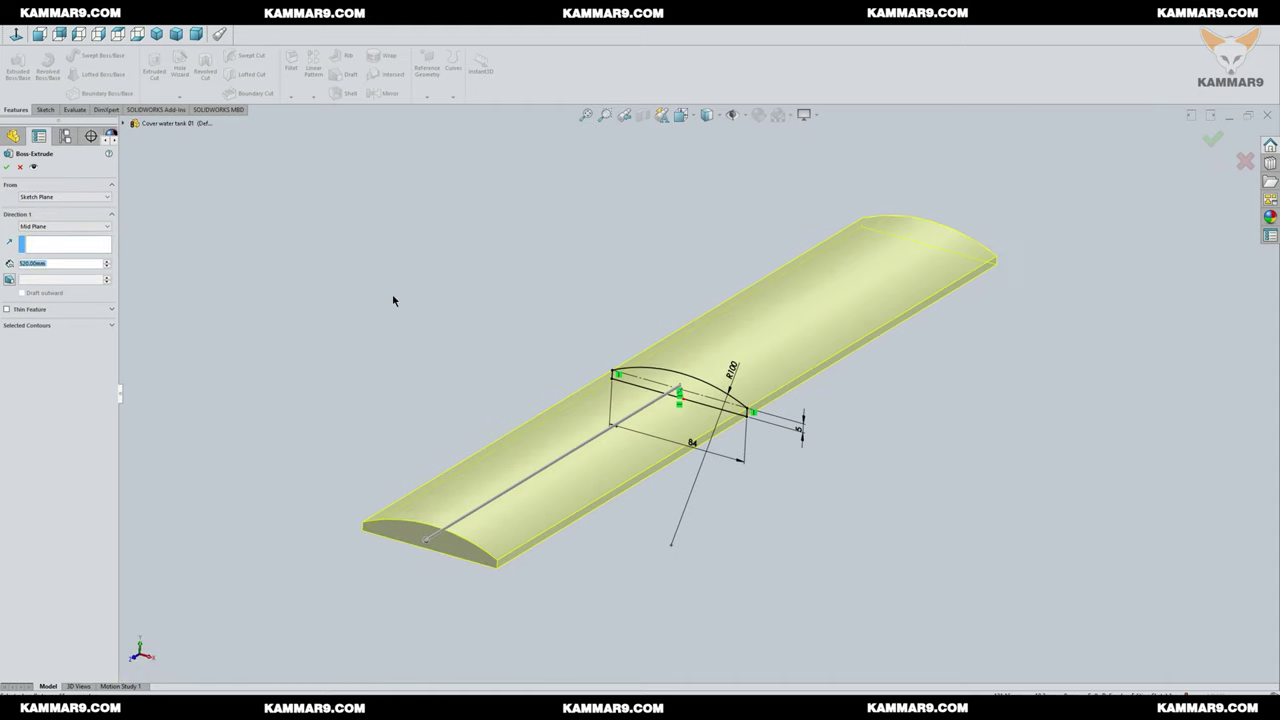
left_click(6, 168)
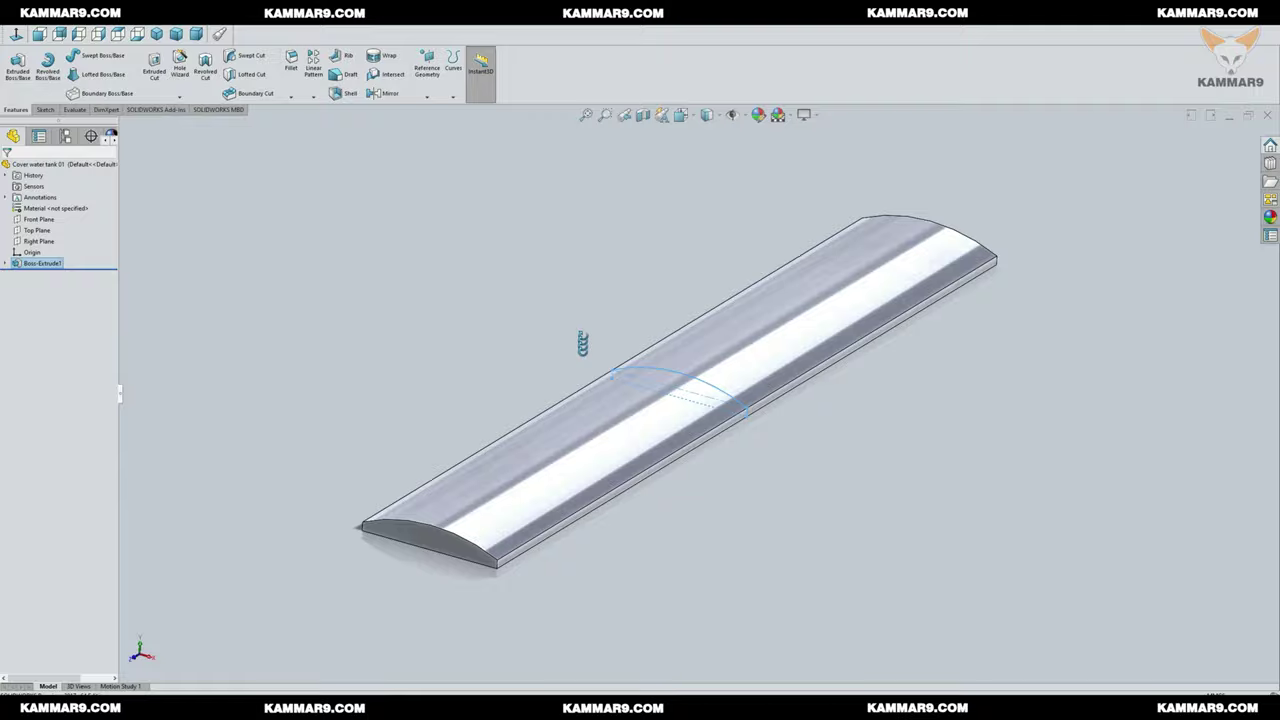
Step: On the Right Plane, sketch a center rectangle centred on the dome's top edge directly above the origin
mouse_move(582, 343)
middle_mouse_down()
mouse_move(626, 523)
mouse_move(594, 346)
mouse_move(618, 303)
mouse_move(603, 334)
middle_mouse_up()
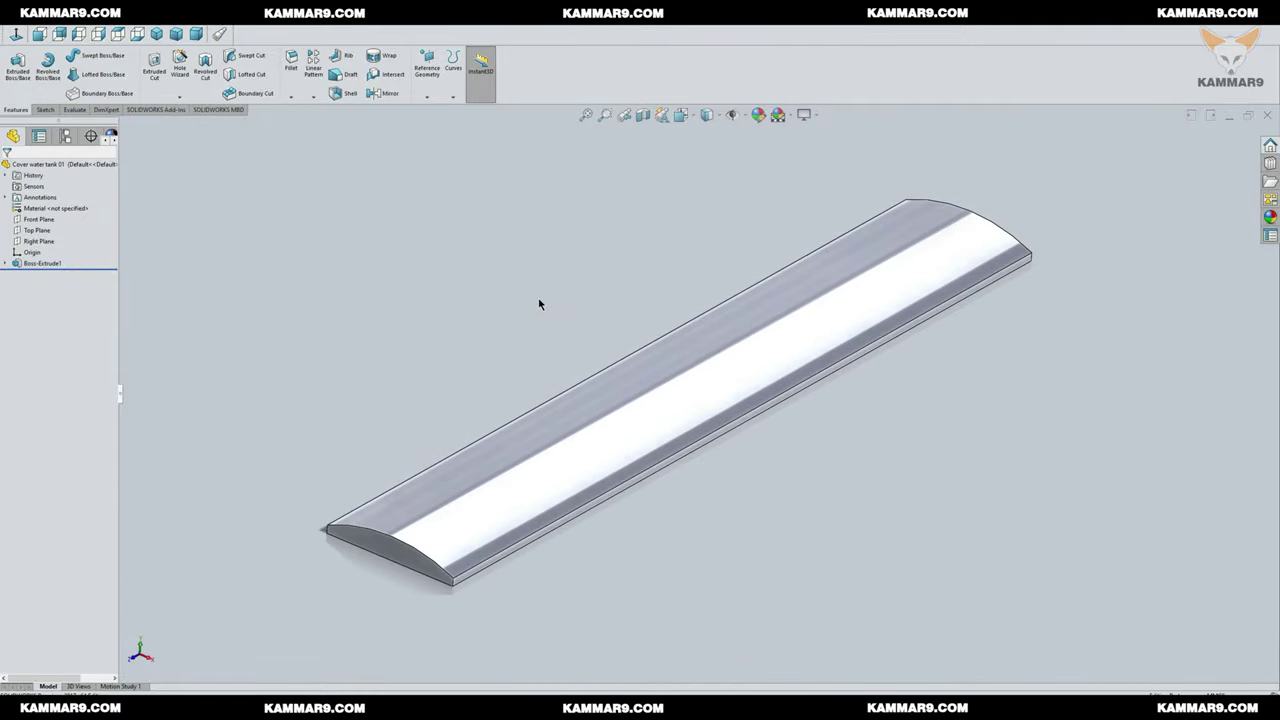
left_click(39, 242)
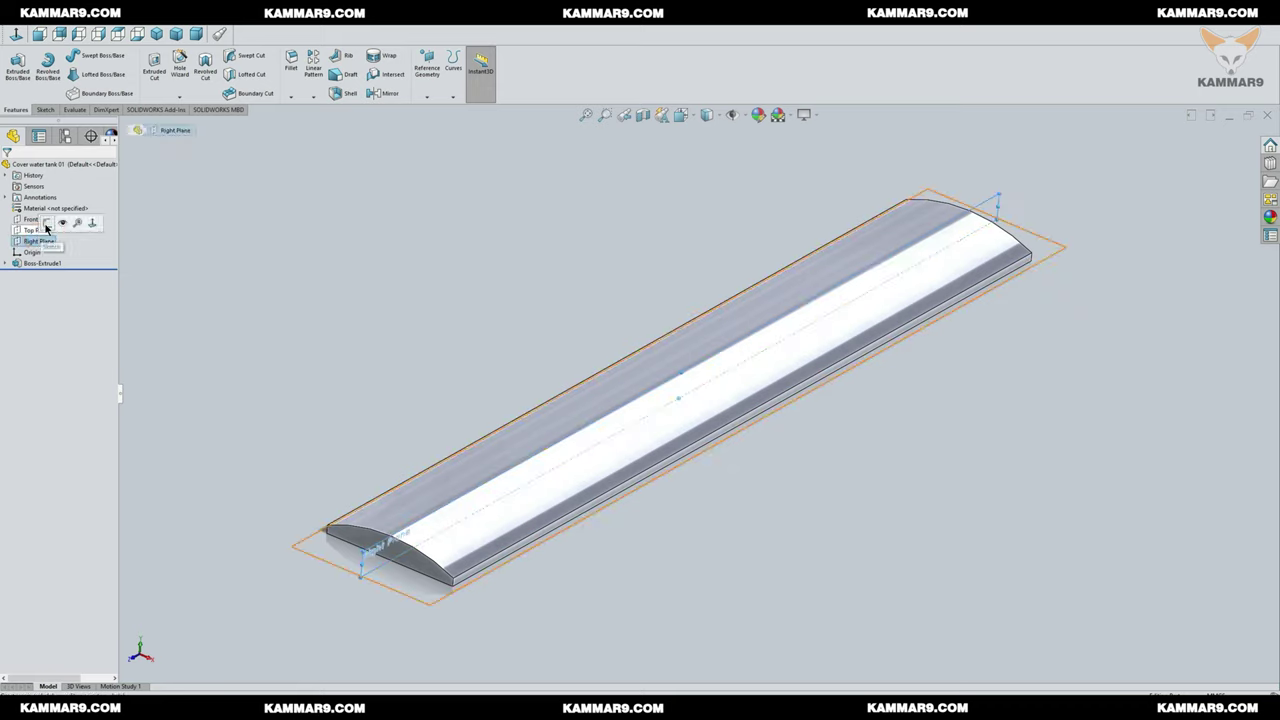
left_click(47, 222)
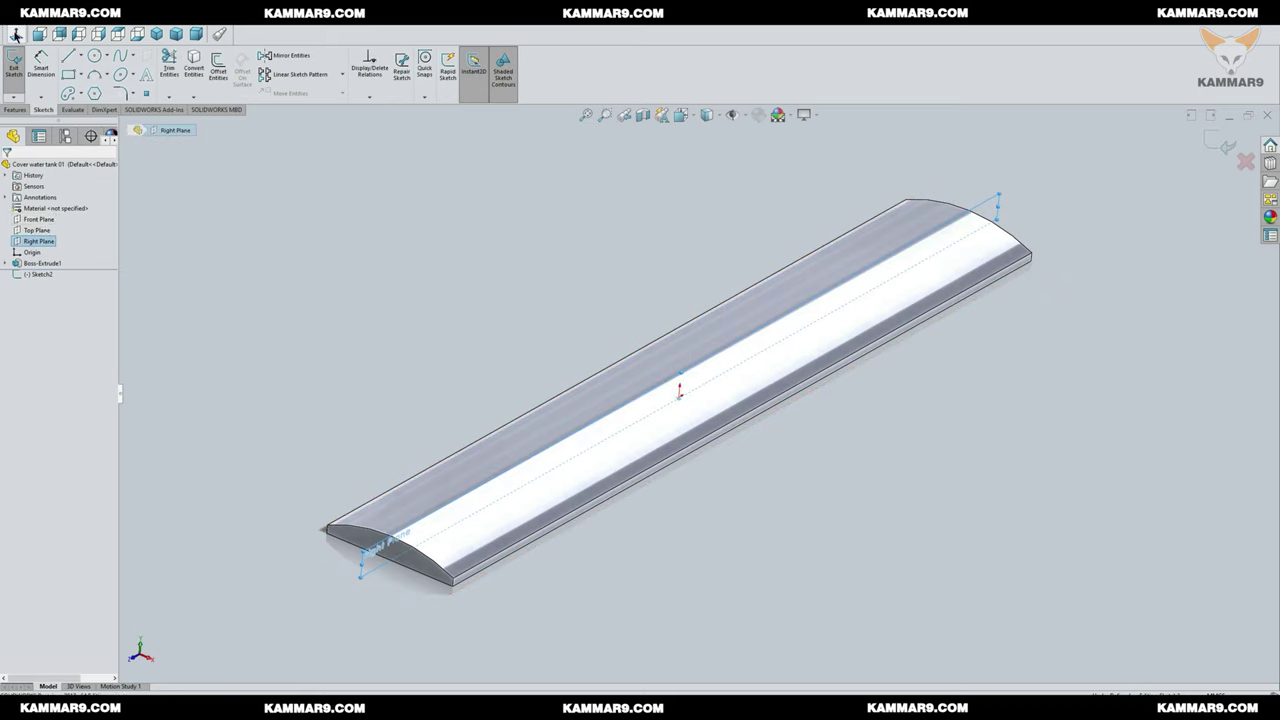
left_click(98, 34)
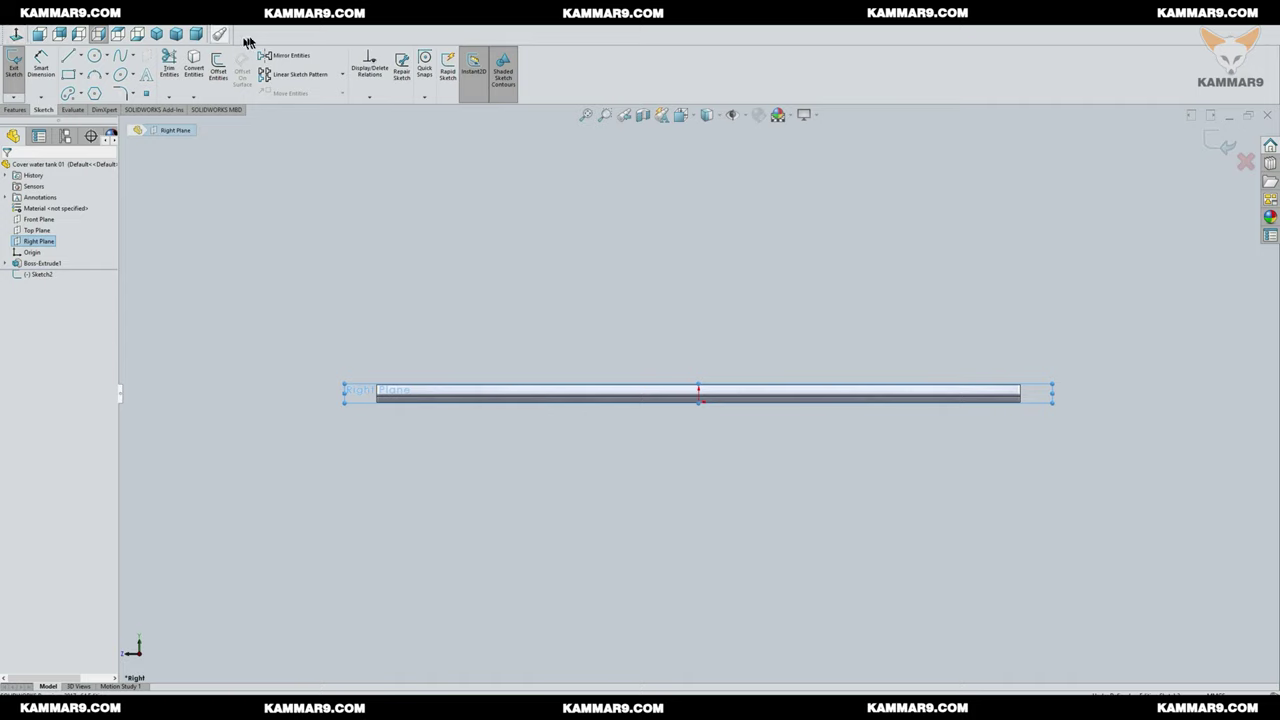
right_click(305, 40)
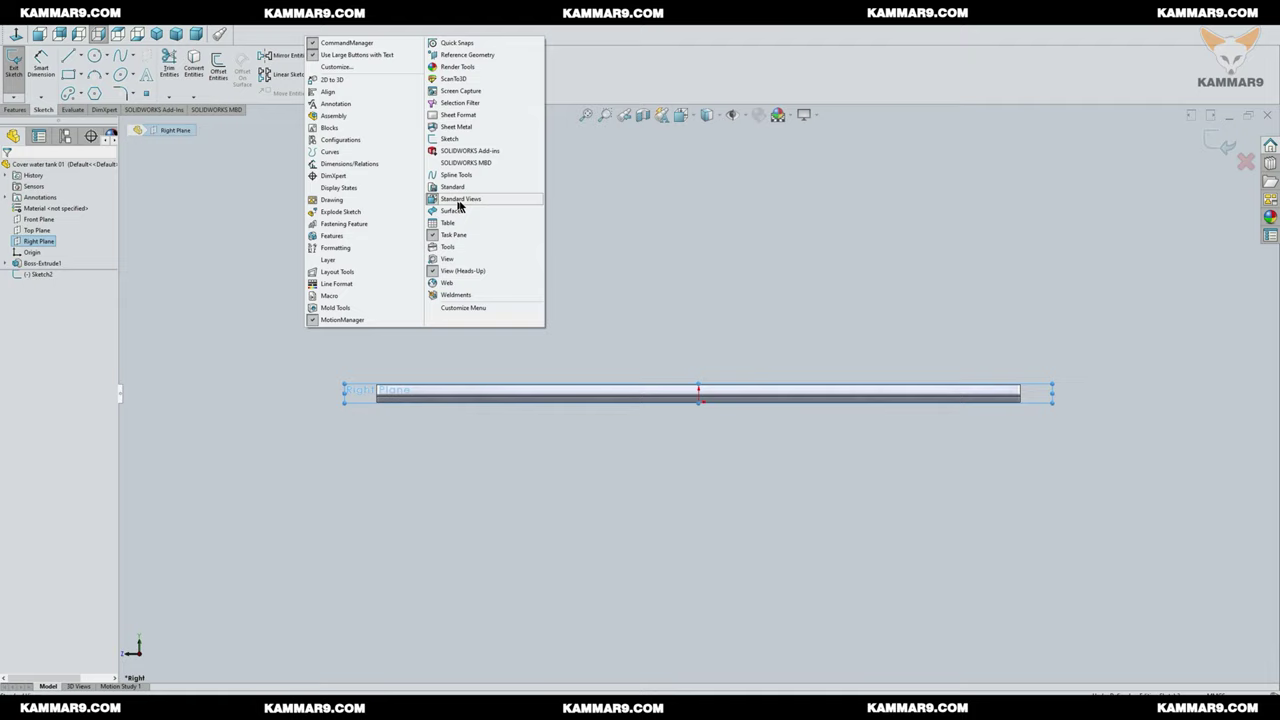
left_click(585, 35)
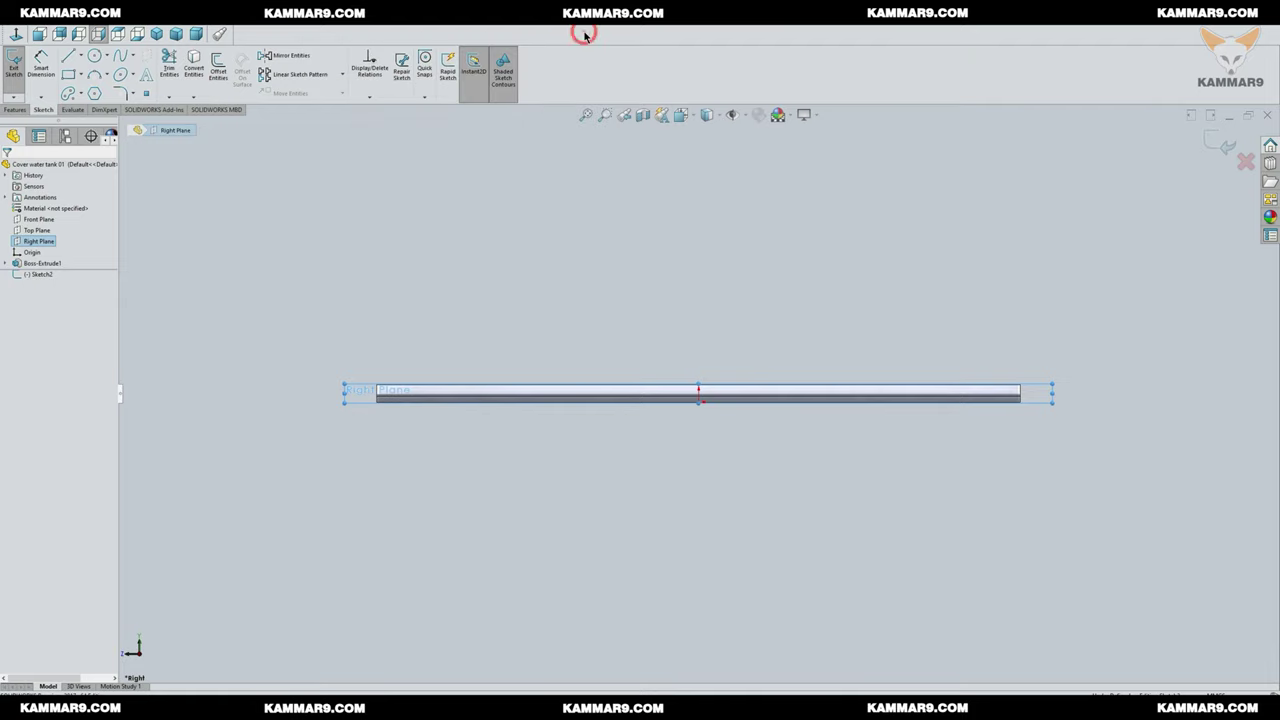
scroll(729, 398, "down", 5)
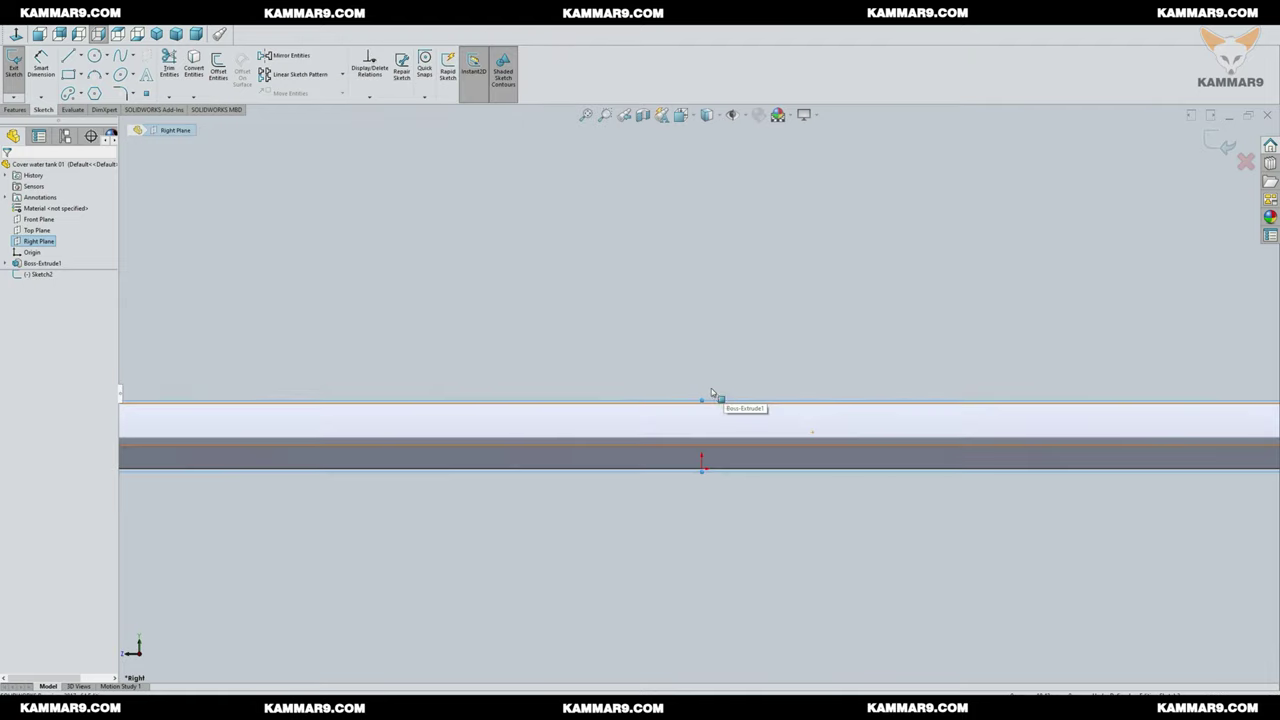
left_click(81, 74)
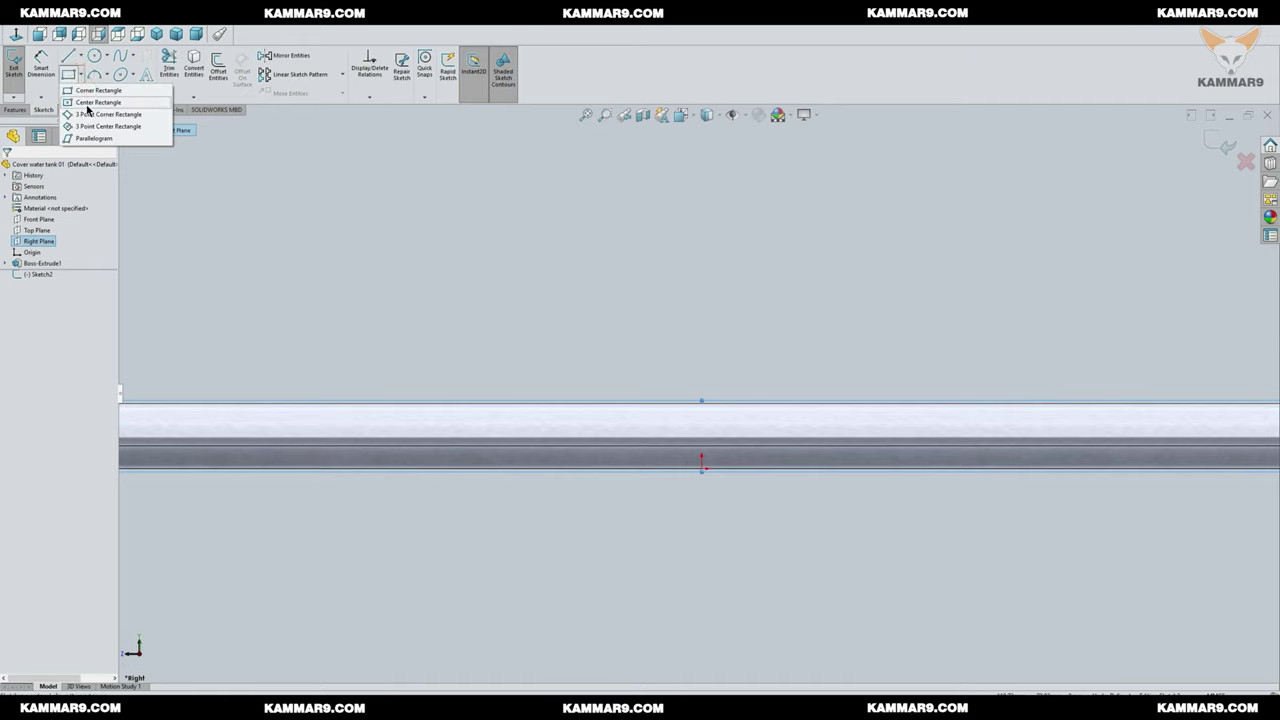
left_click(86, 106)
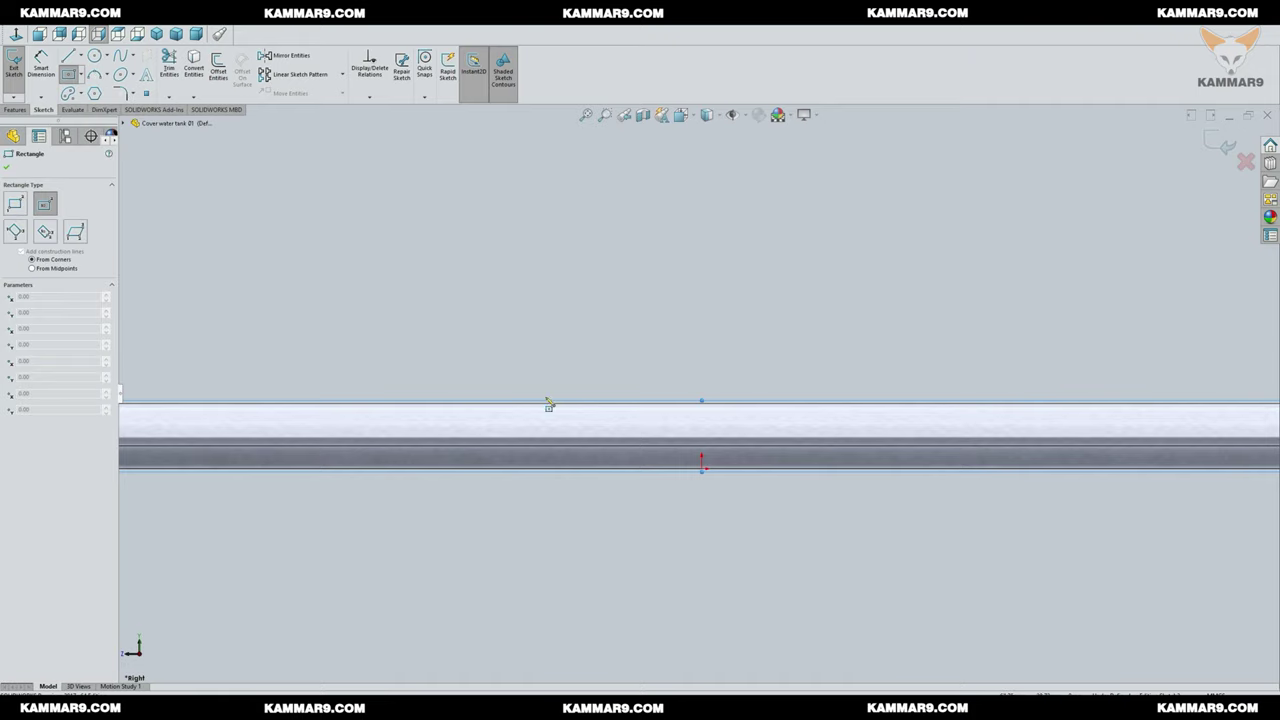
left_click(701, 403)
left_click(735, 371)
Step: Dimension the rectangle's horizontal upper edge as 8 mm
key("d")
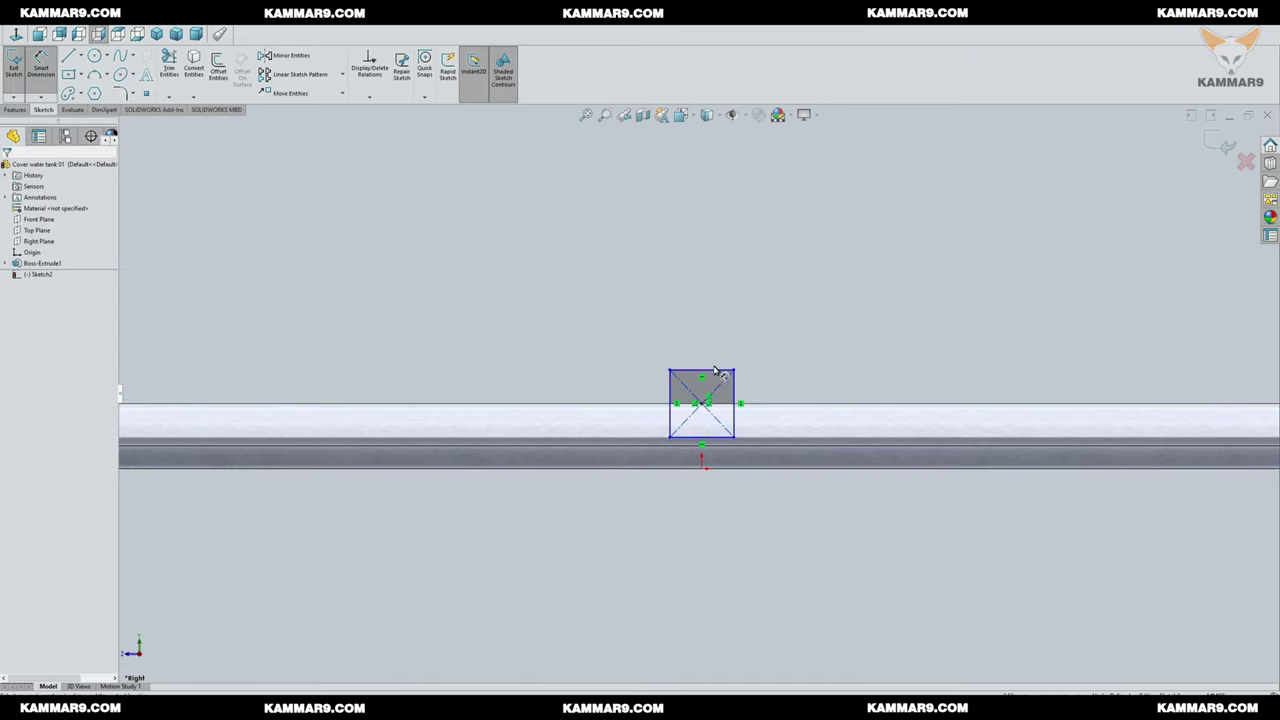
left_click(714, 370)
left_click(711, 326)
type("8")
key("Return")
scroll(686, 396, "down", 6)
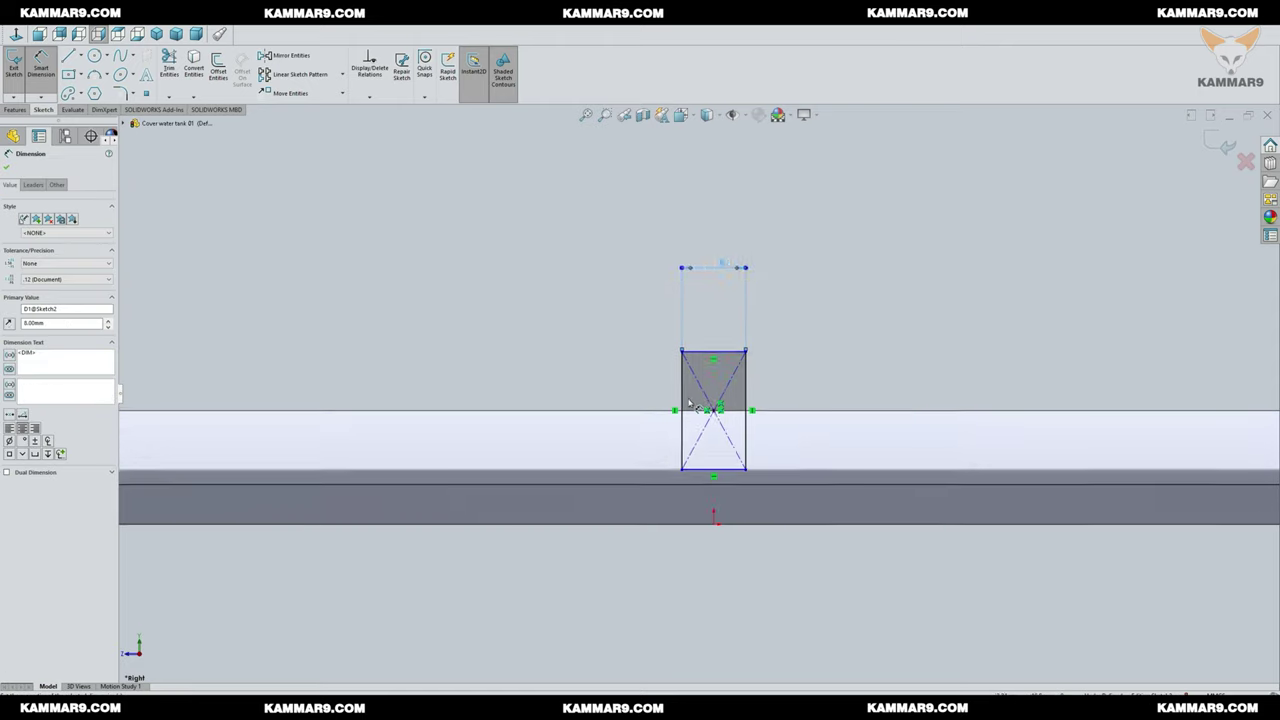
Step: Make the rectangle's vertical and horizontal sides equal and finish the sketch
key("Escape")
left_click(680, 397)
left_click(728, 318, "ctrl")
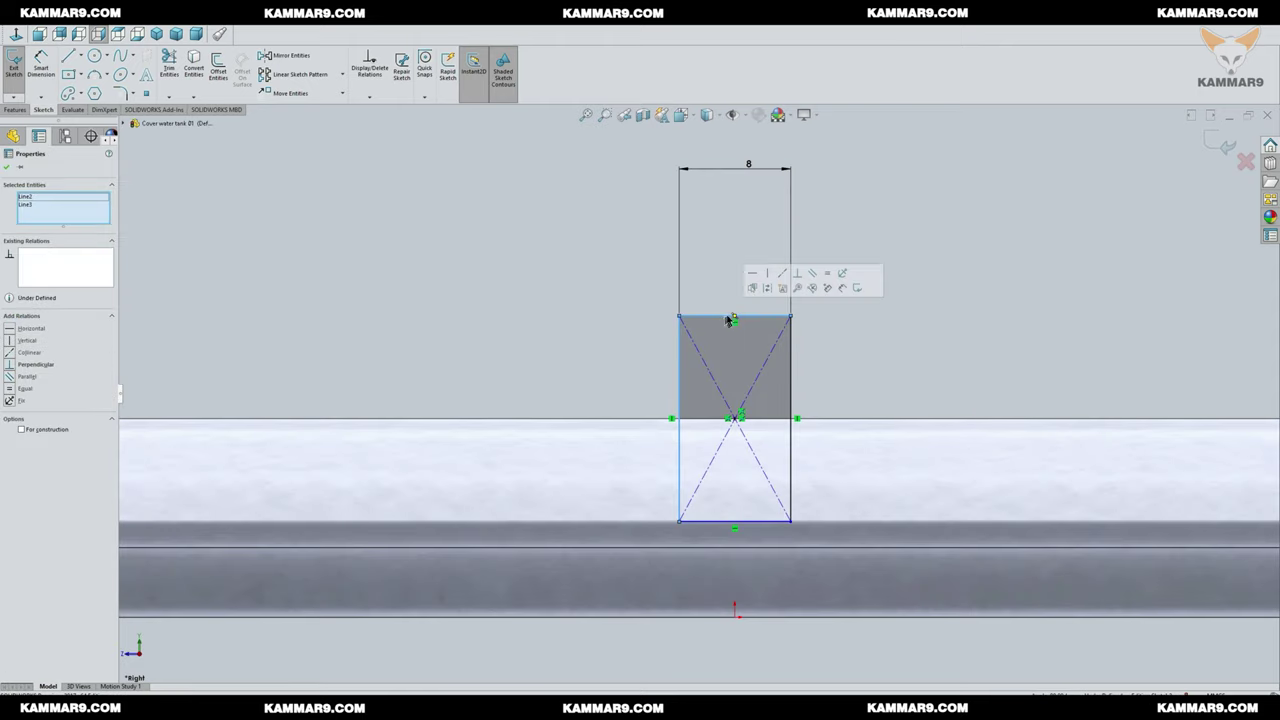
left_click(826, 275)
left_click(932, 385)
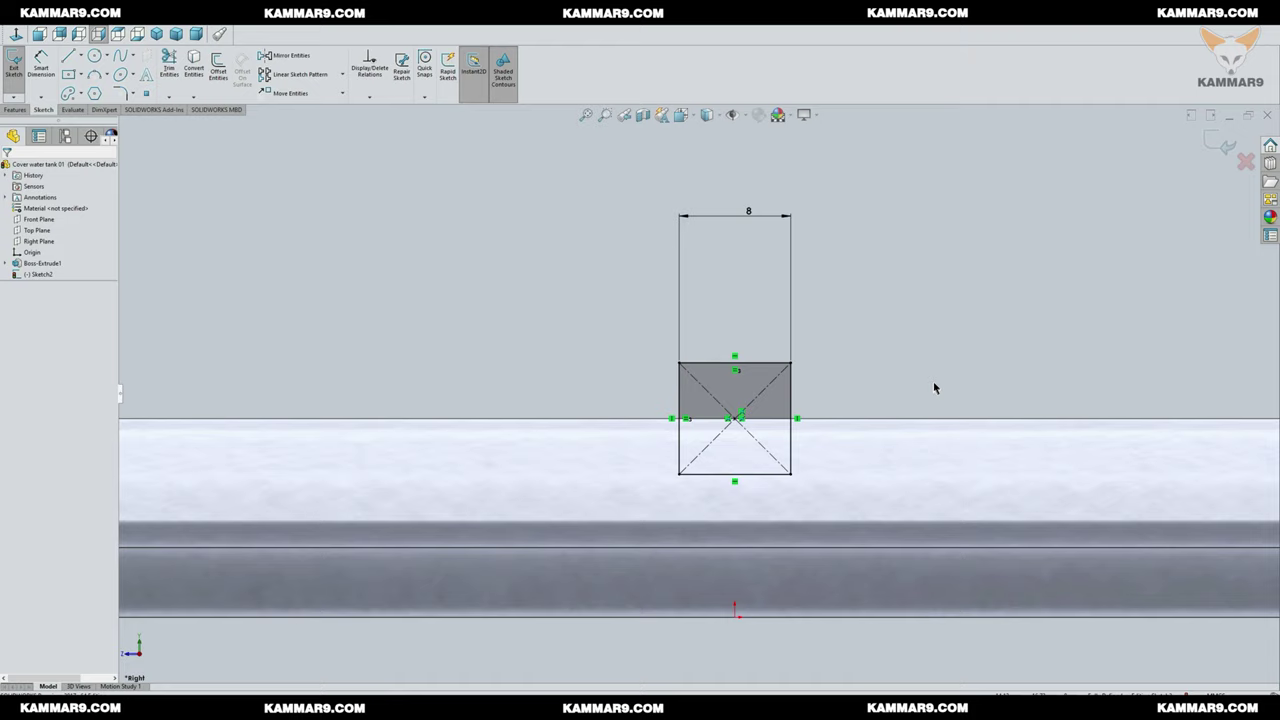
left_click(1226, 144)
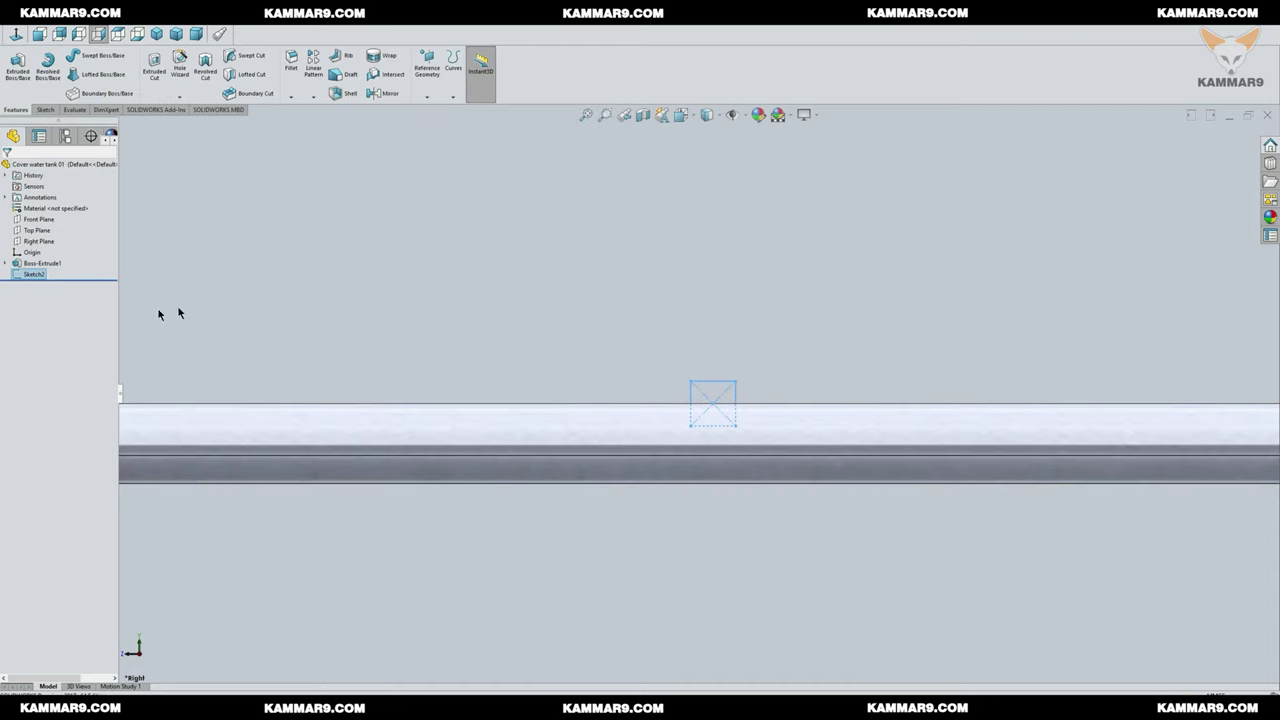
Step: Extruded-cut the square profile 80 mm with the Mid Plane end condition to form a slot across the dome
left_click(154, 66)
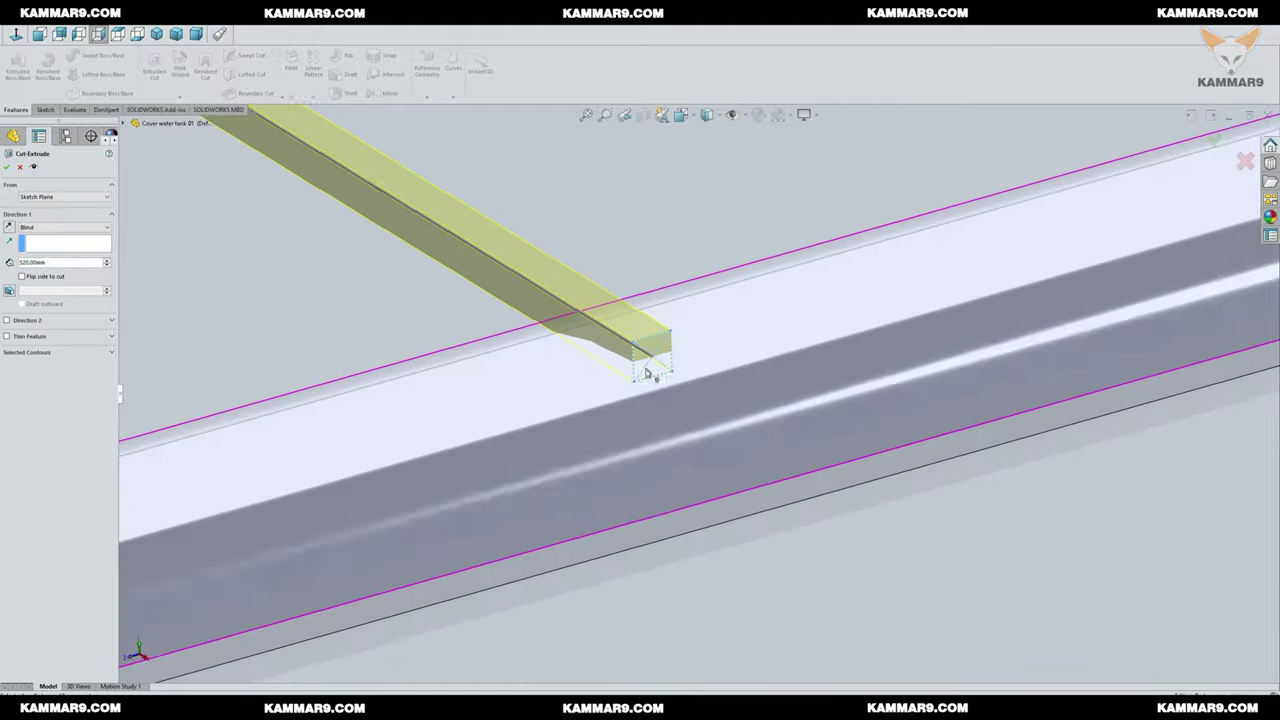
left_click(42, 228)
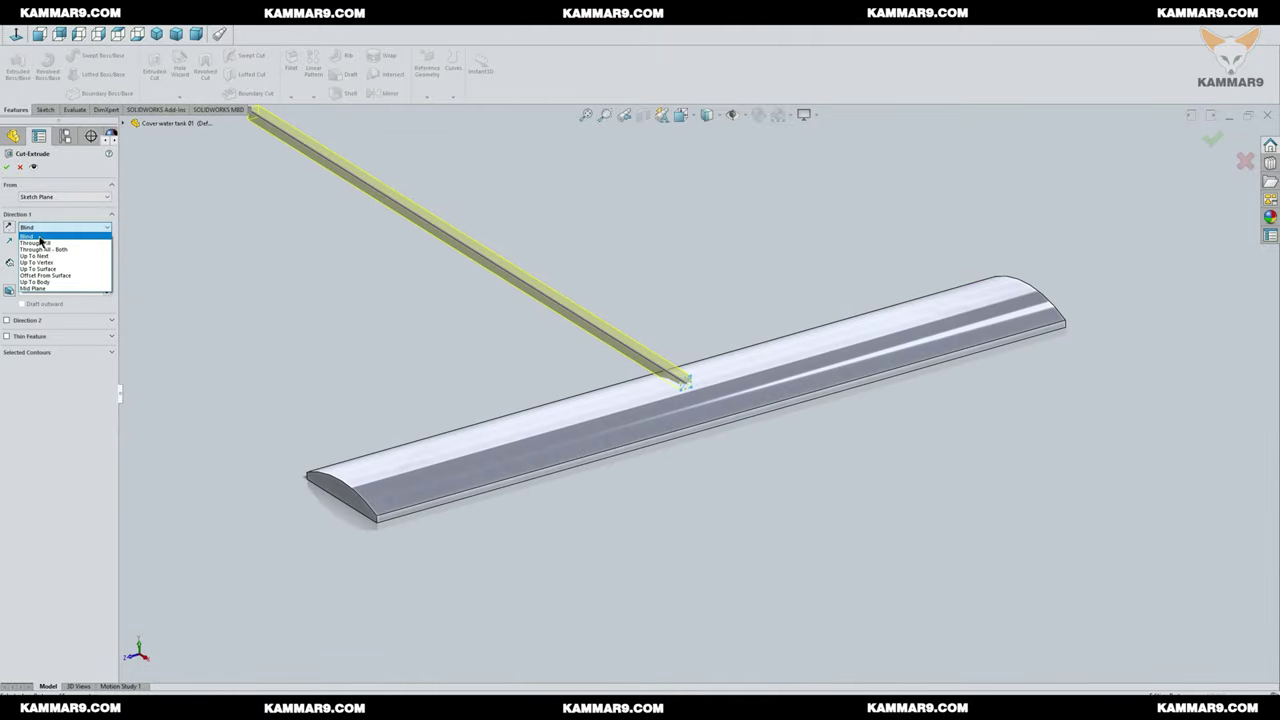
left_click(36, 288)
type("80")
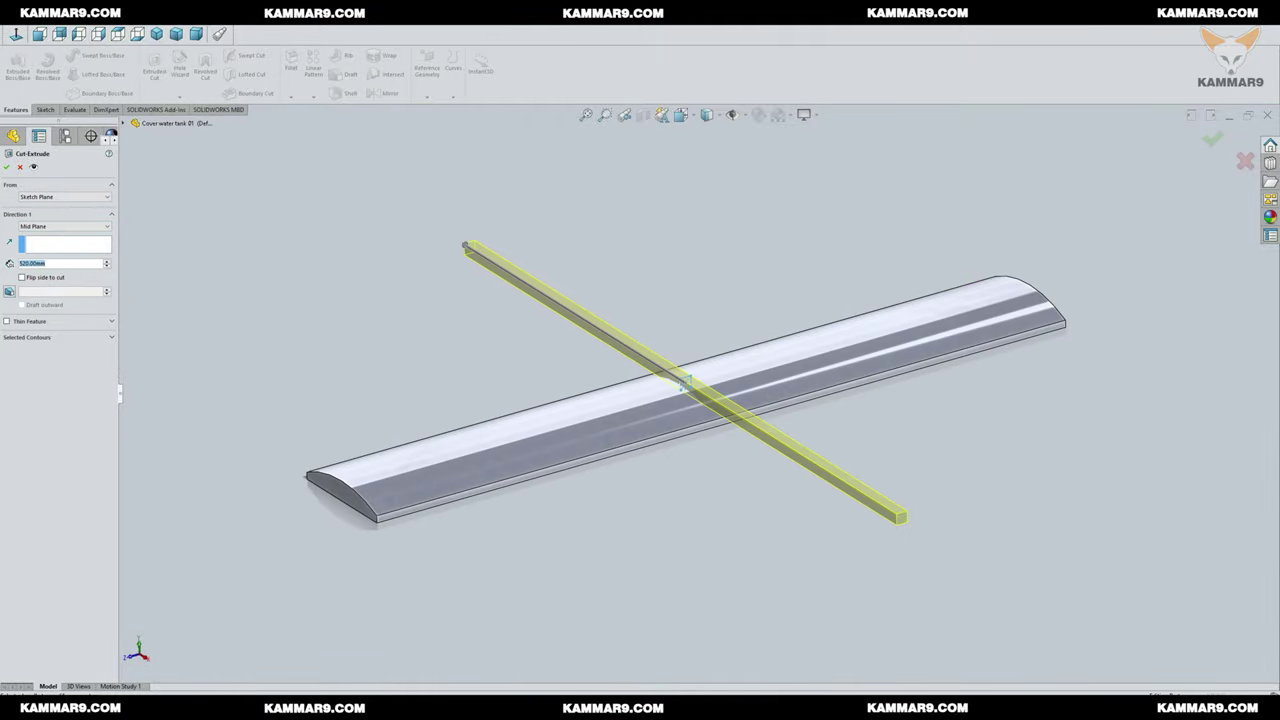
key("Return")
scroll(709, 404, "down", 5)
mouse_move(740, 394)
middle_mouse_down()
mouse_move(731, 334)
mouse_move(634, 334)
mouse_move(722, 395)
middle_mouse_up()
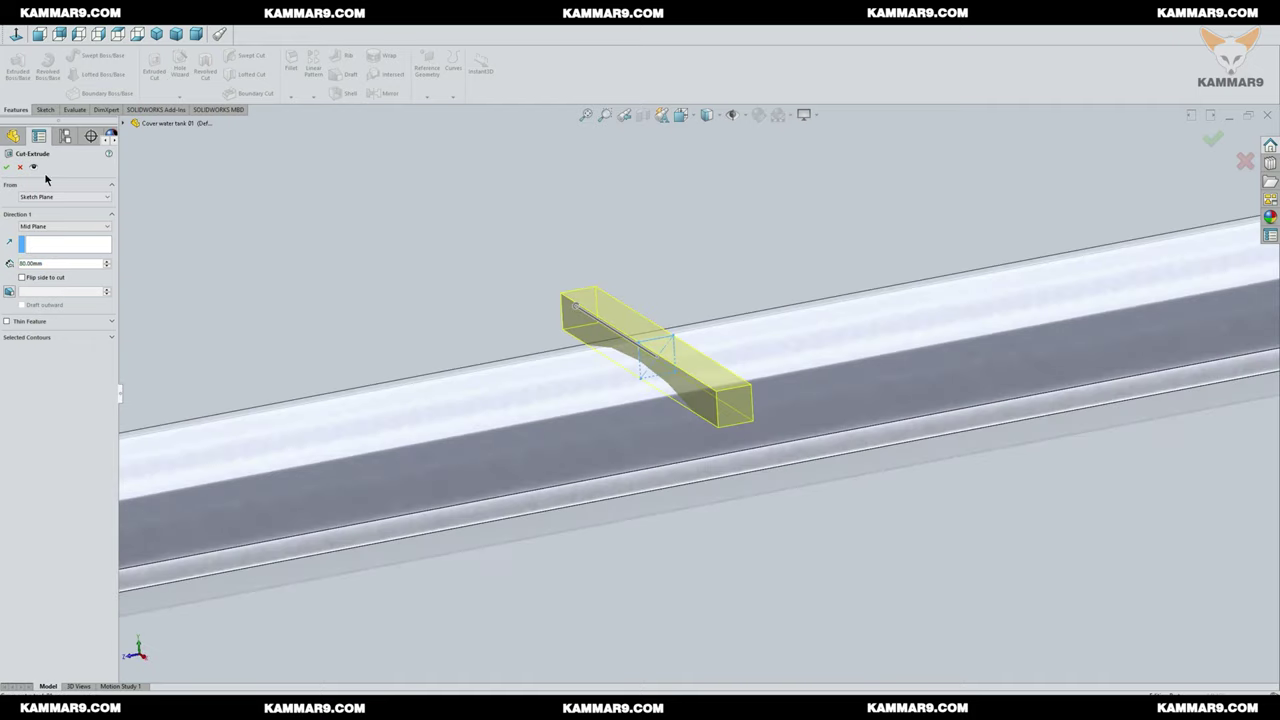
left_click(7, 166)
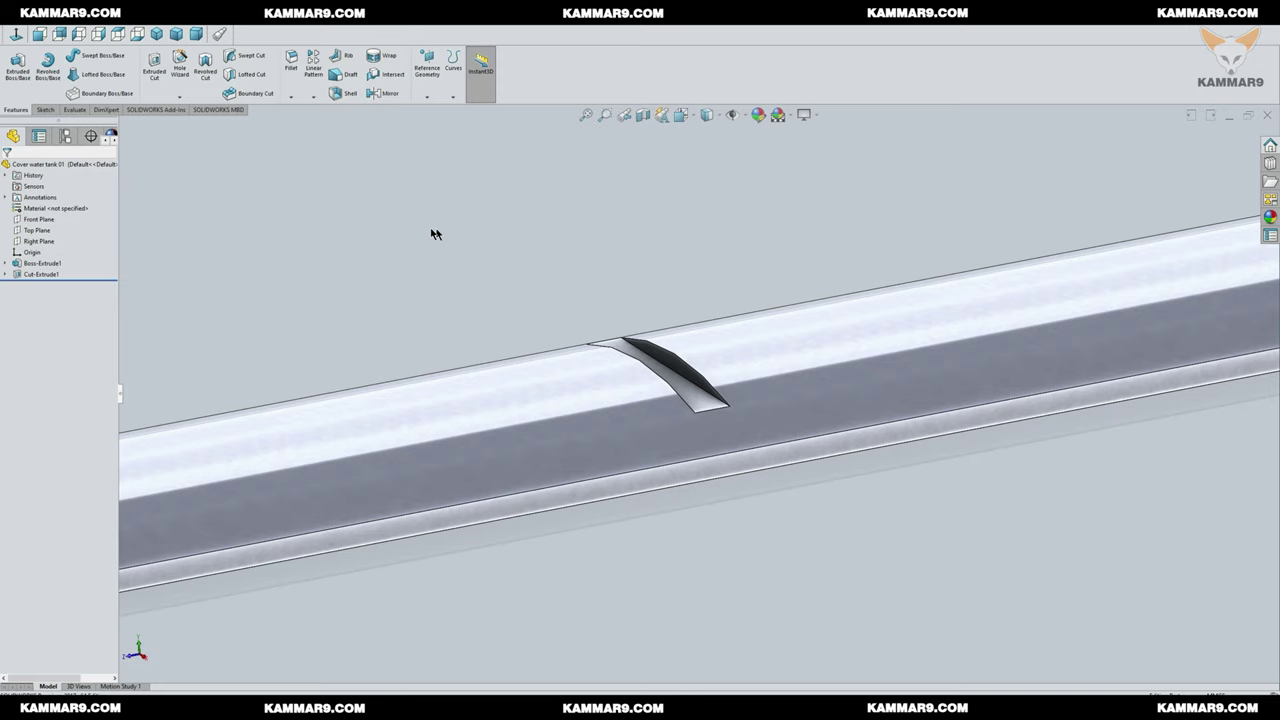
Step: Start a linear pattern of the slot cut along the cover's long side edge with 80 mm spacing and 4 instances
left_click(40, 274)
left_click(315, 65)
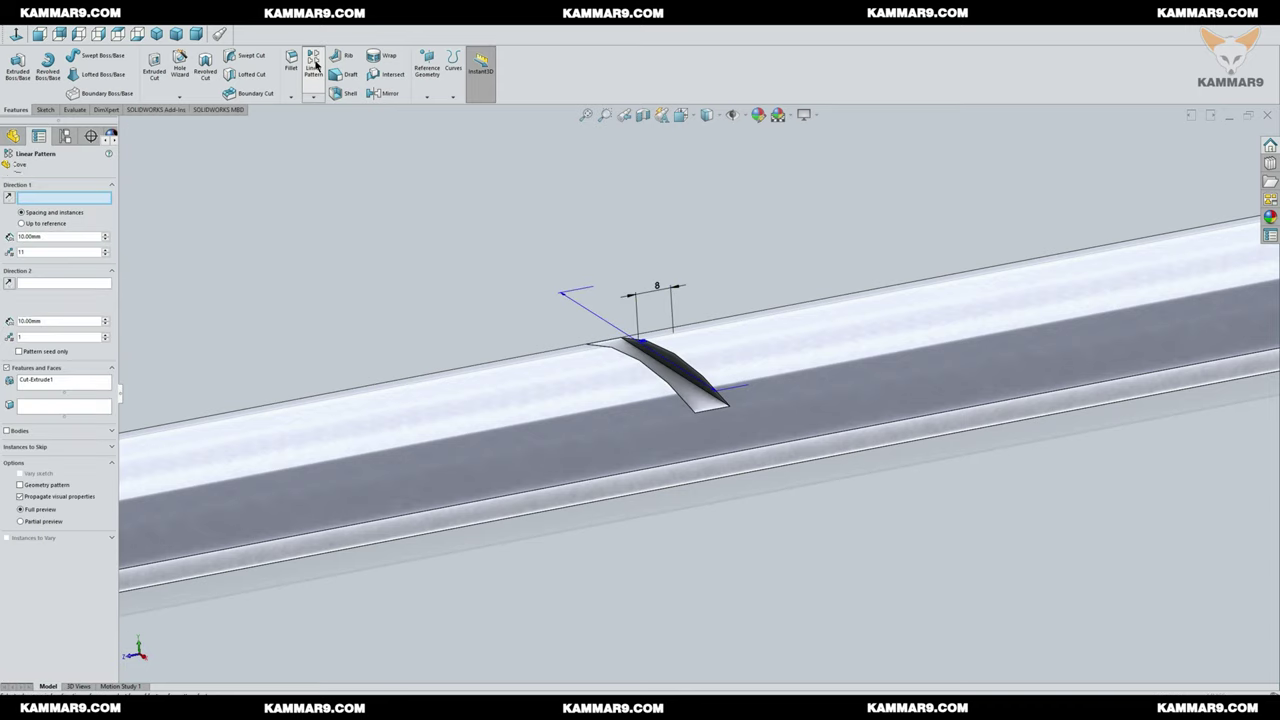
key("f")
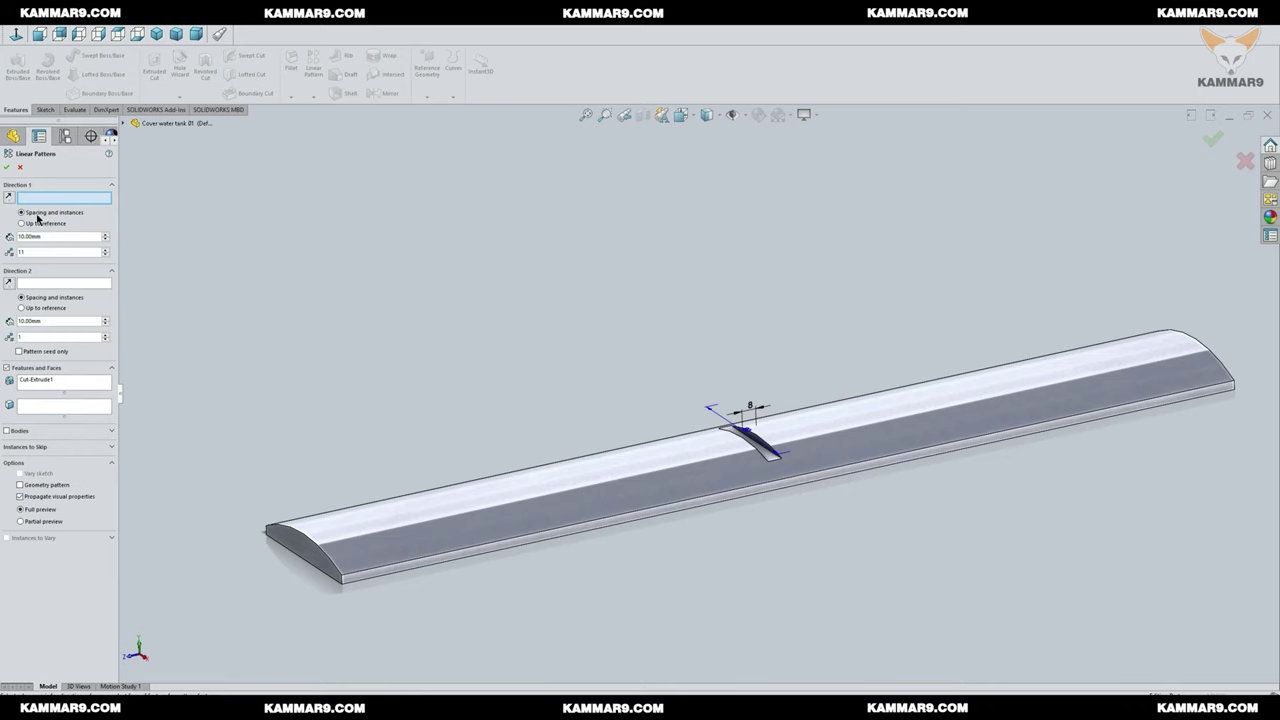
left_click(821, 485)
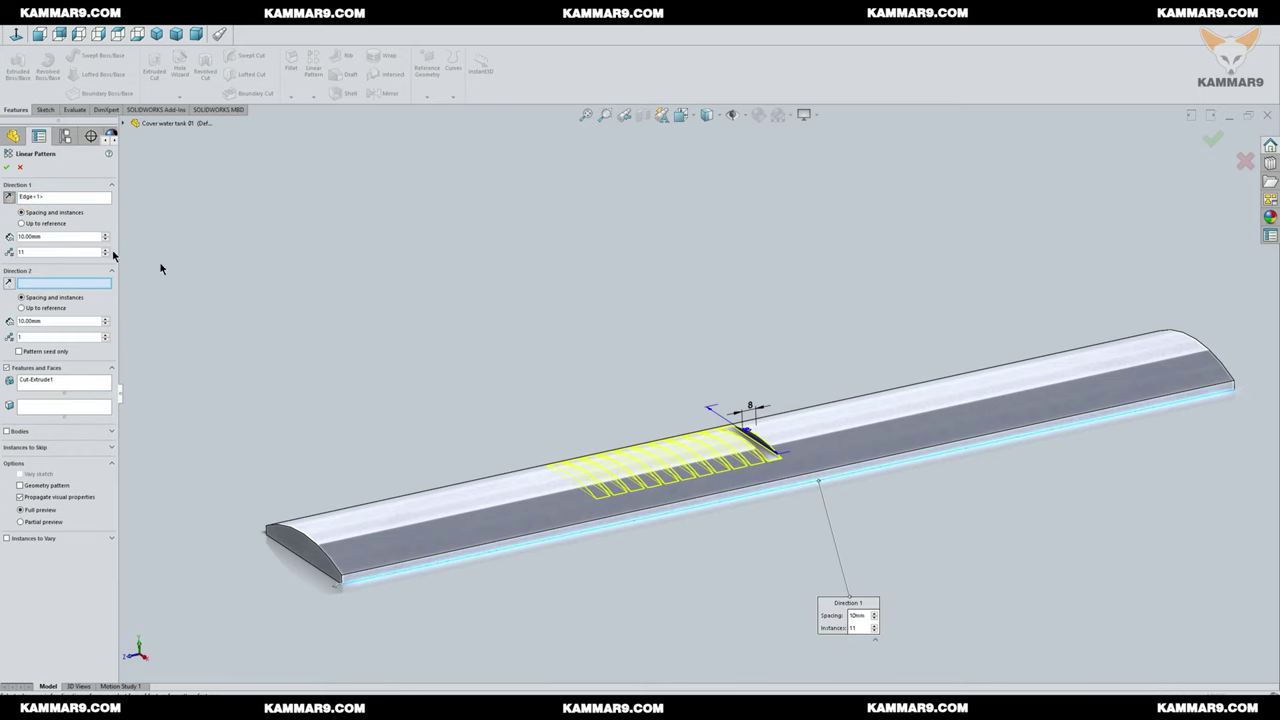
left_click_drag(62, 235, 23, 238)
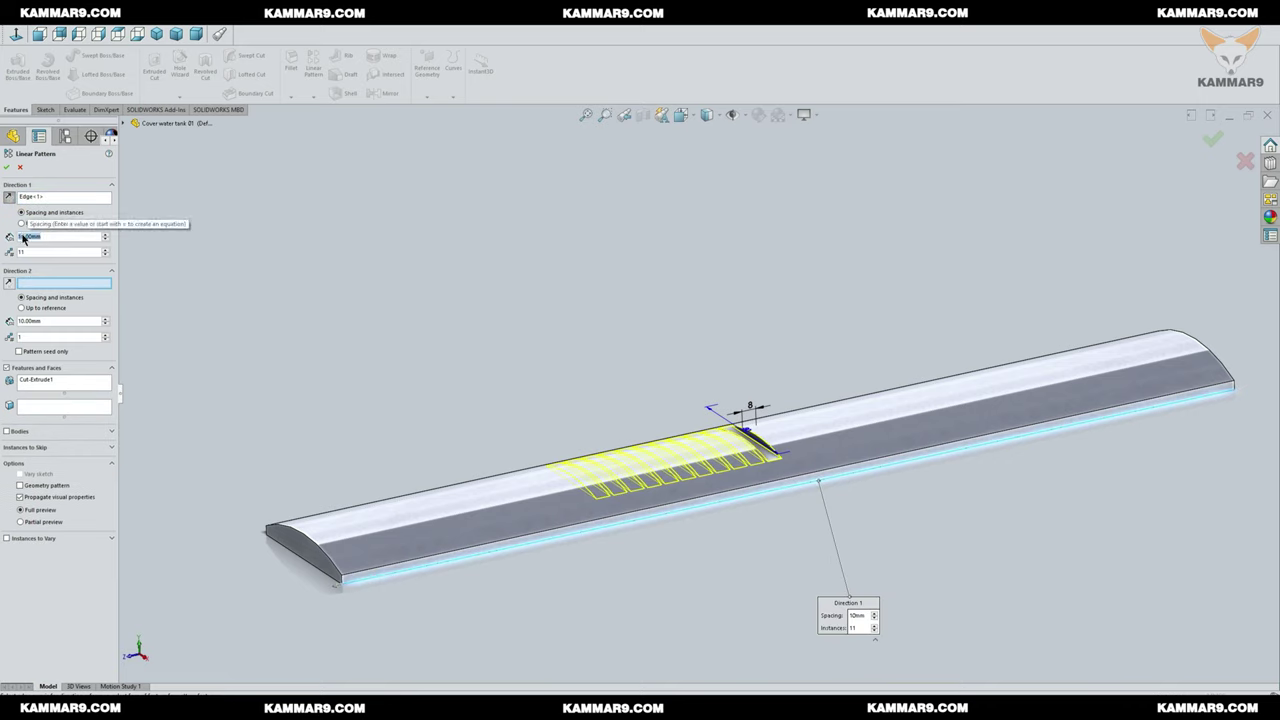
type("80")
key("Tab")
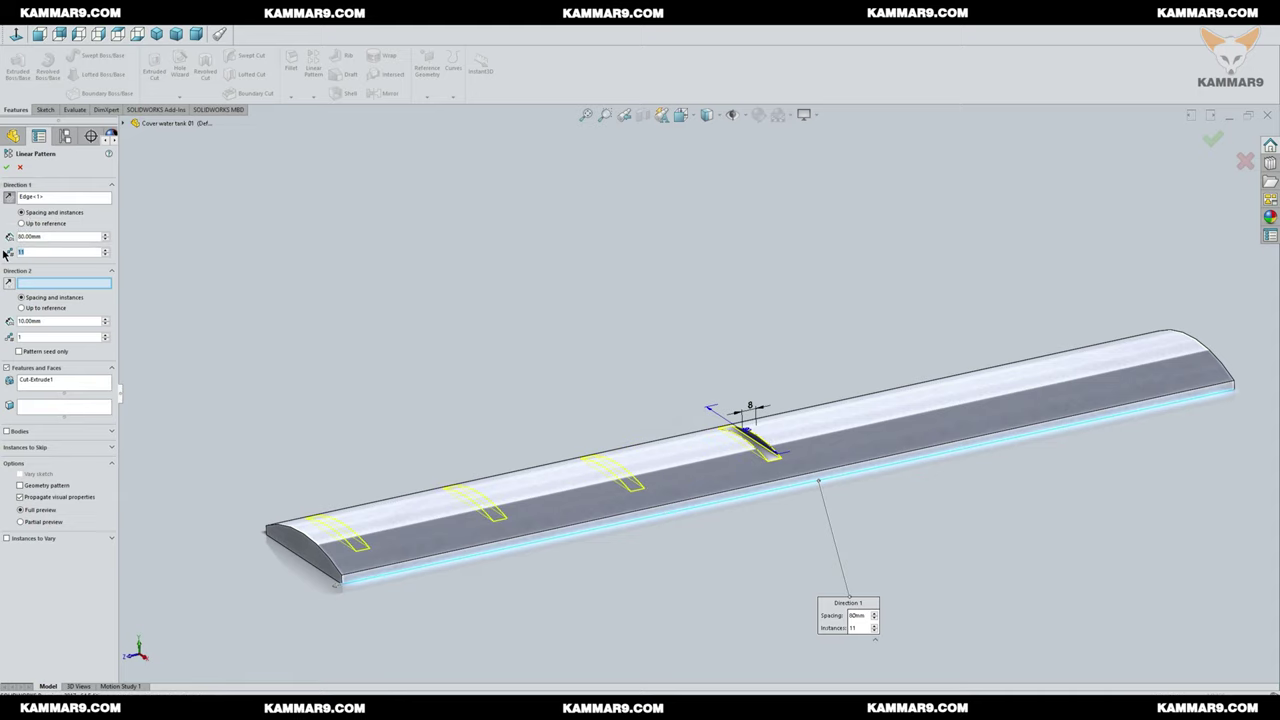
type("4")
Step: Add a reversed second direction along the opposite long edge with 4 instances at 80 mm spacing and apply the pattern
middle_click_drag(513, 355, 672, 458)
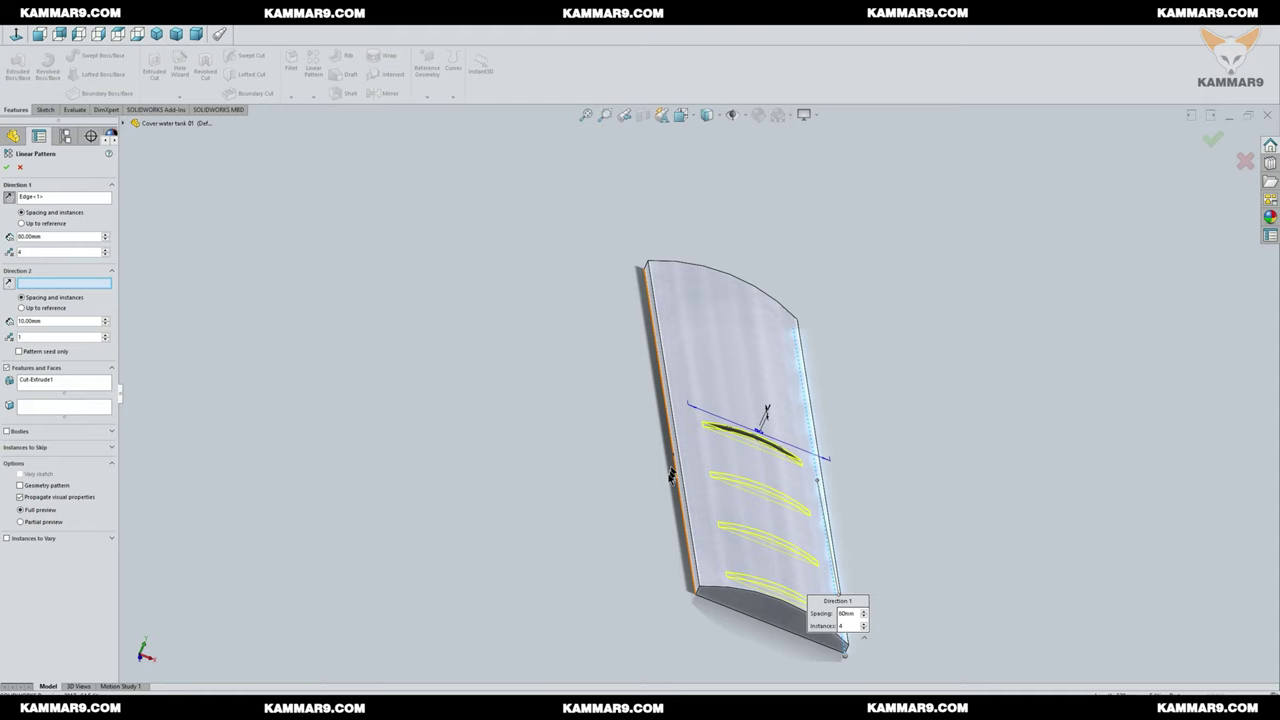
left_click(669, 432)
middle_click_drag(620, 390, 400, 250)
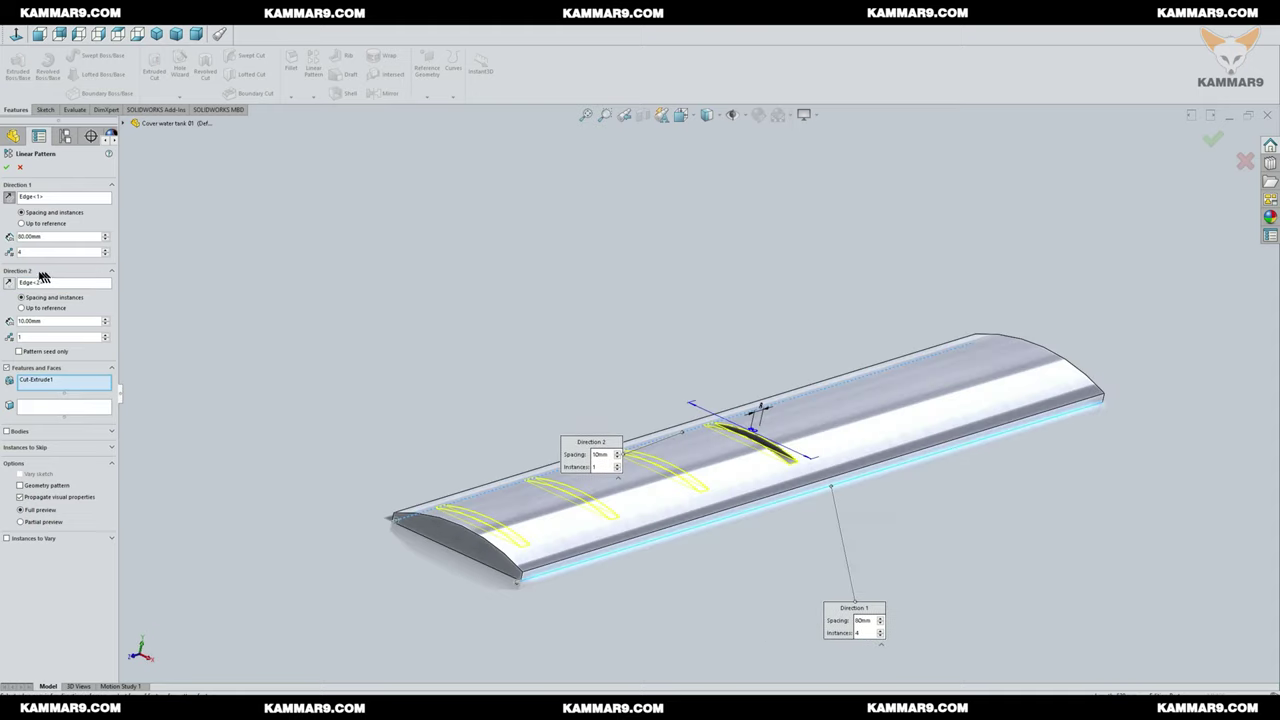
double_click(55, 336)
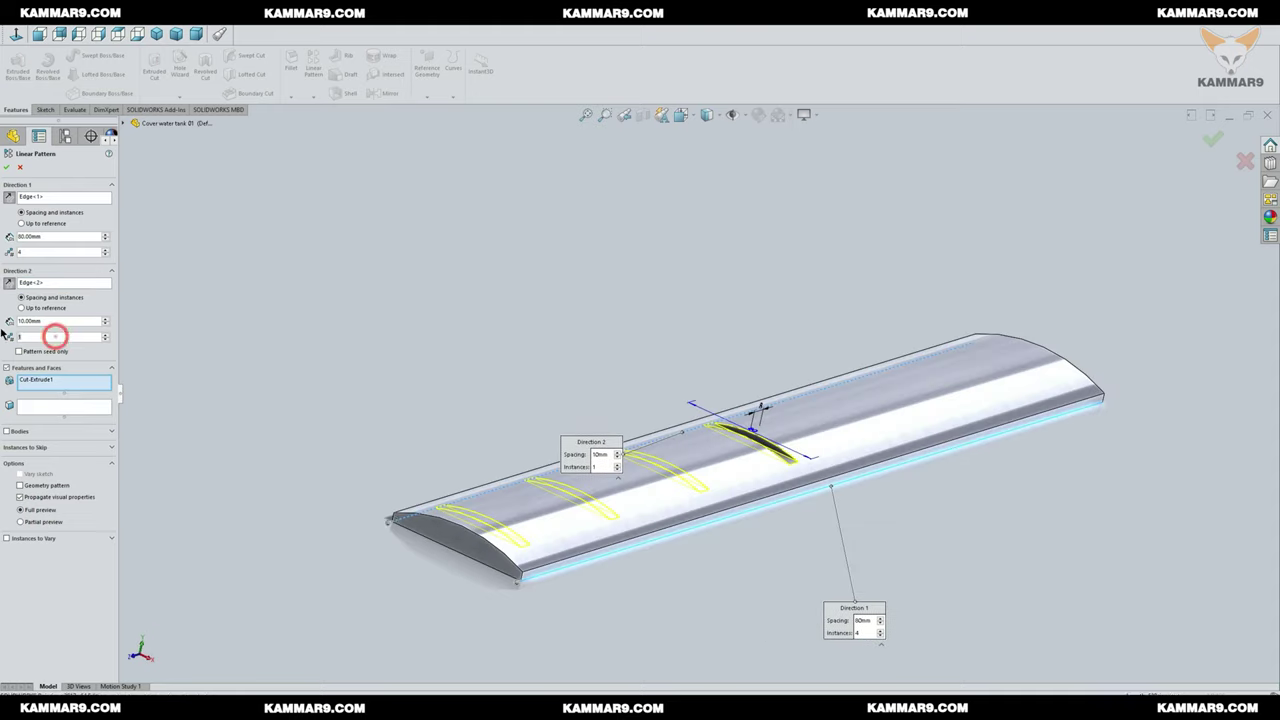
type("4")
left_click(67, 321)
double_click(56, 320)
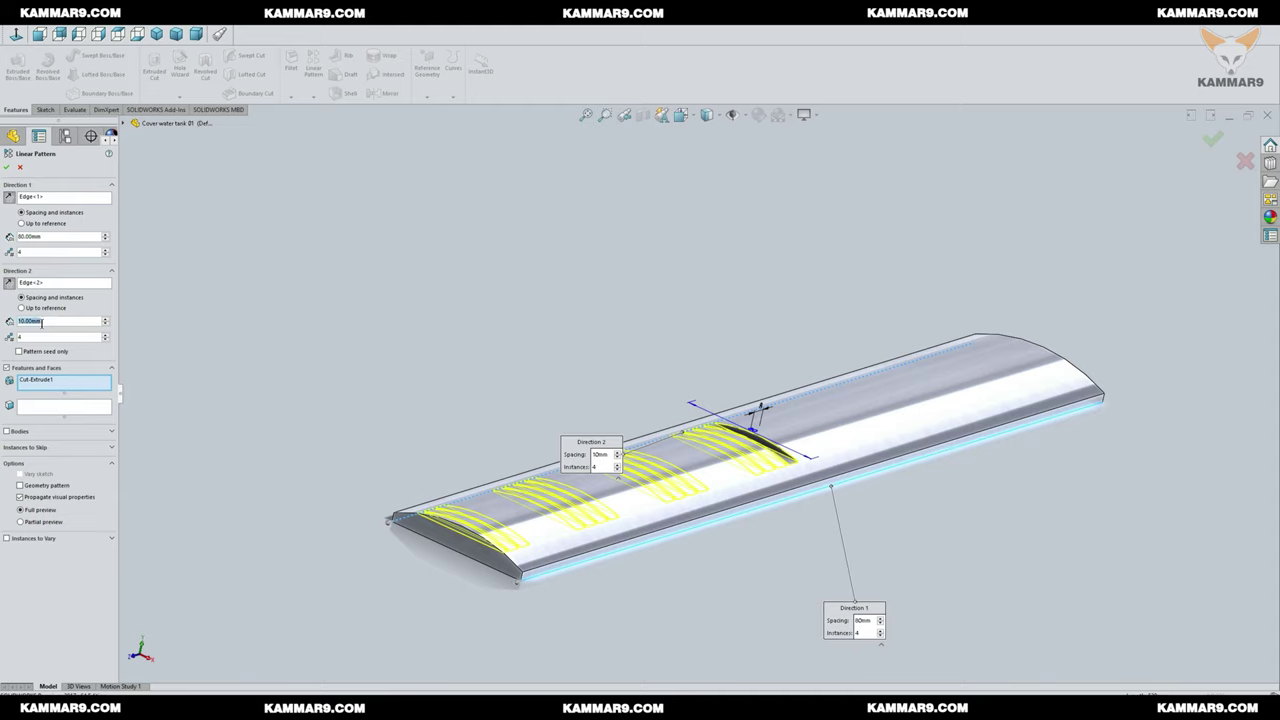
type("60")
key("Return")
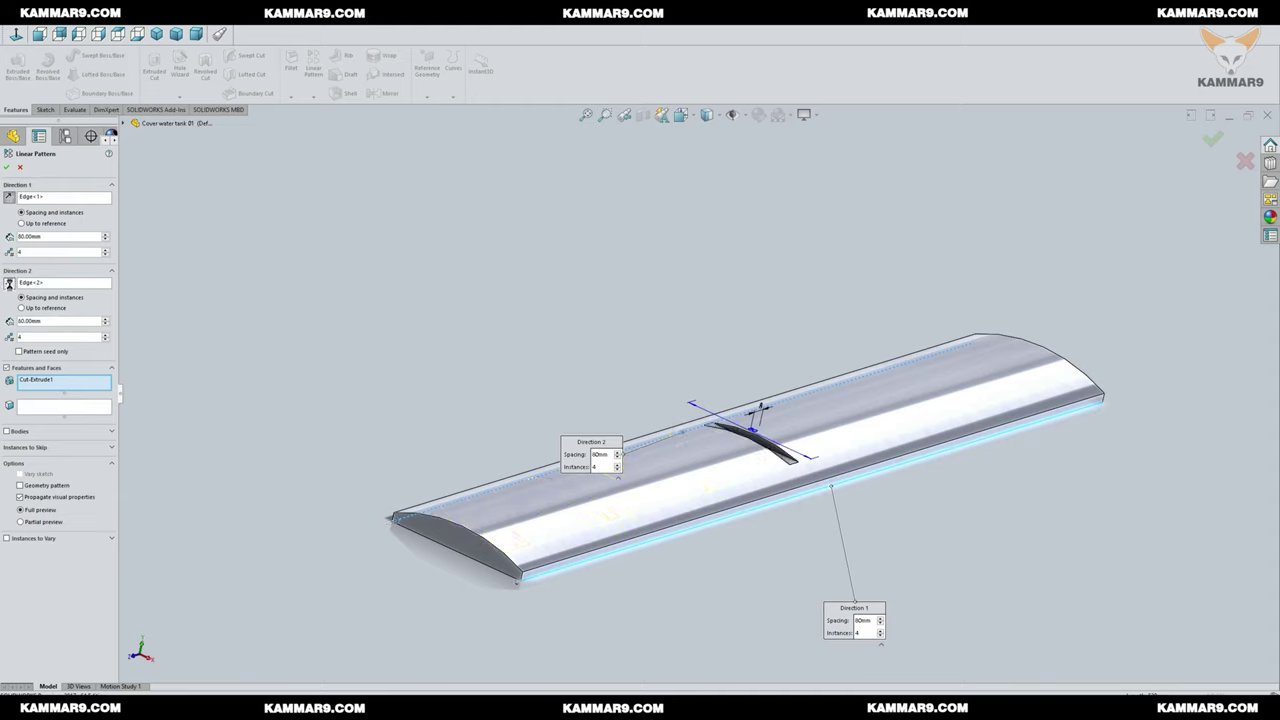
middle_click_drag(537, 309, 535, 321)
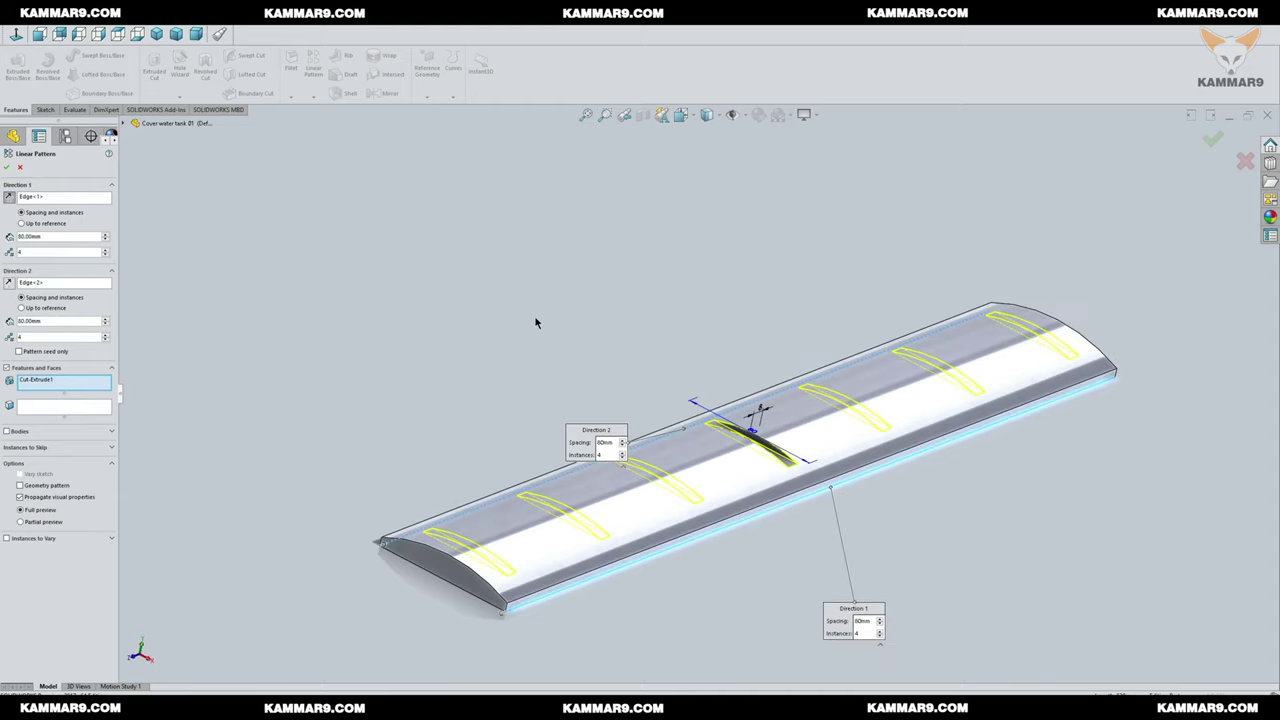
left_click(30, 352)
left_click(28, 354)
middle_click_drag(631, 321, 500, 307)
left_click(7, 167)
left_click(591, 323)
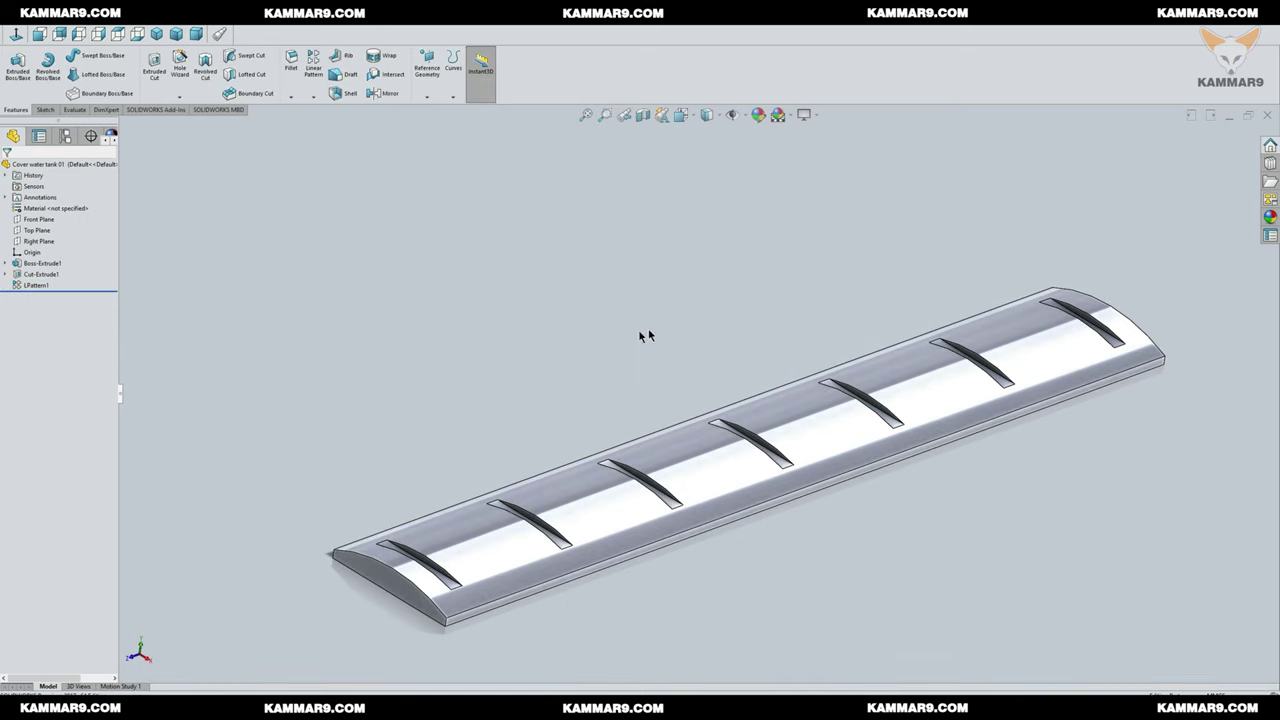
Step: On the middle slot's floor, sketch a corner rectangle about 5.2 by 488 mm along one side of the slots, spanning between the outermost slots' outer corners
mouse_move(646, 335)
middle_mouse_down()
mouse_move(580, 471)
mouse_move(650, 356)
middle_mouse_up()
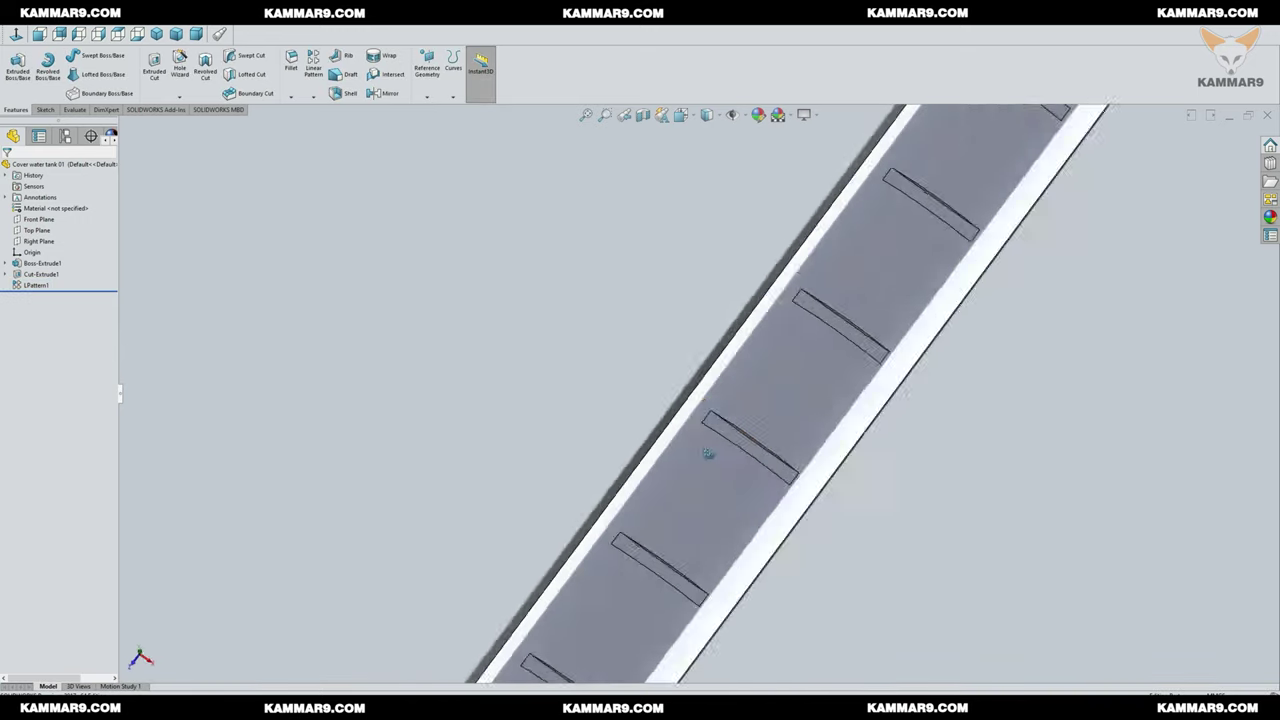
left_click(745, 440)
left_click(766, 405)
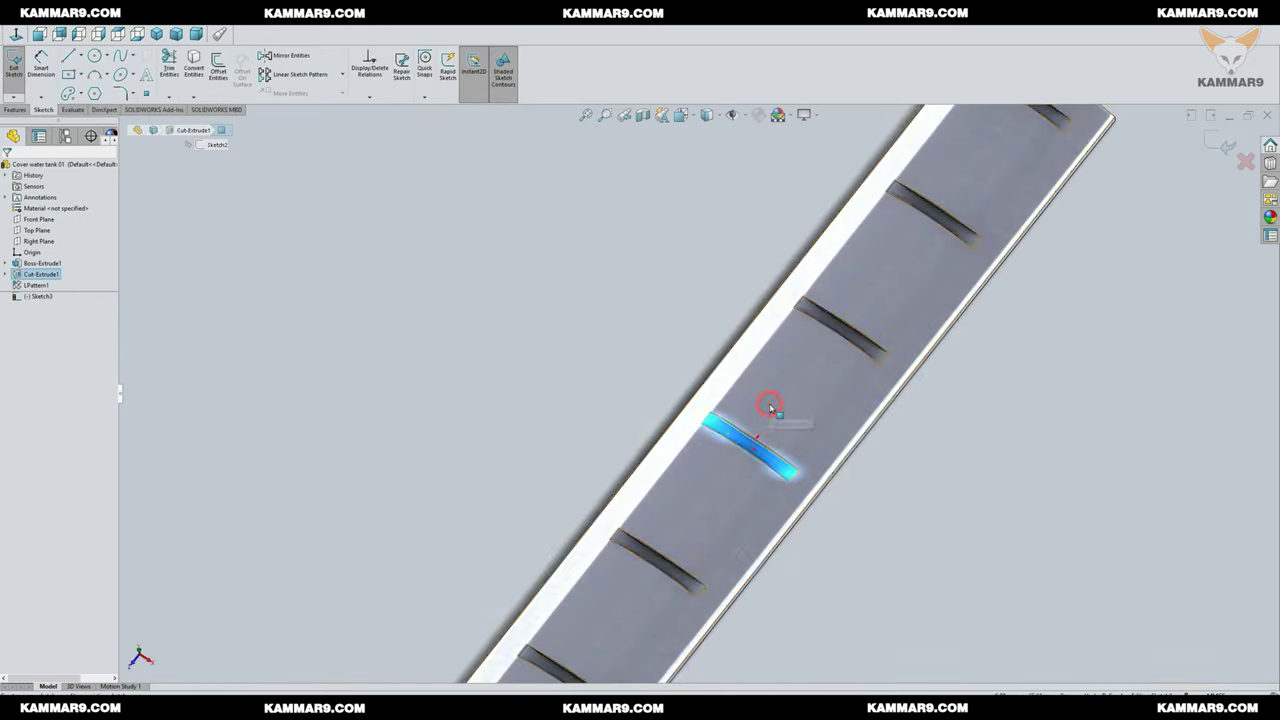
left_click(16, 35)
left_click(80, 76)
left_click(88, 89)
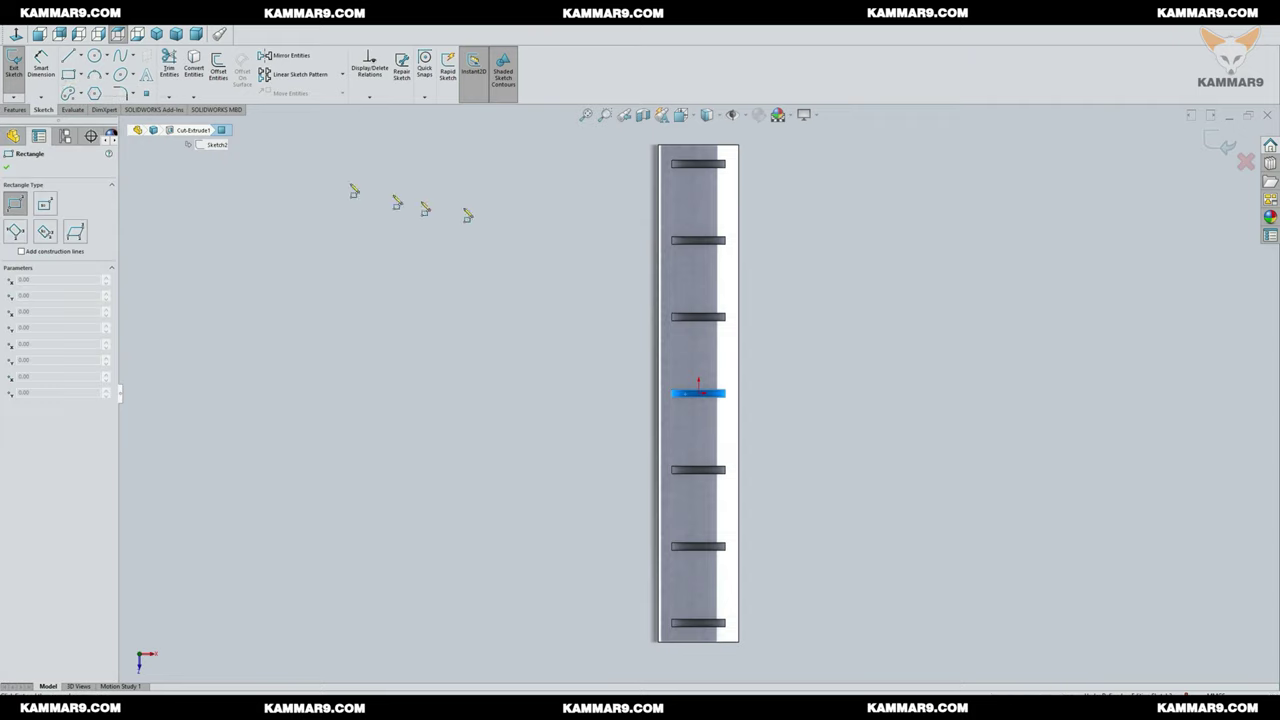
left_click(671, 160)
scroll(693, 622, "down", 1)
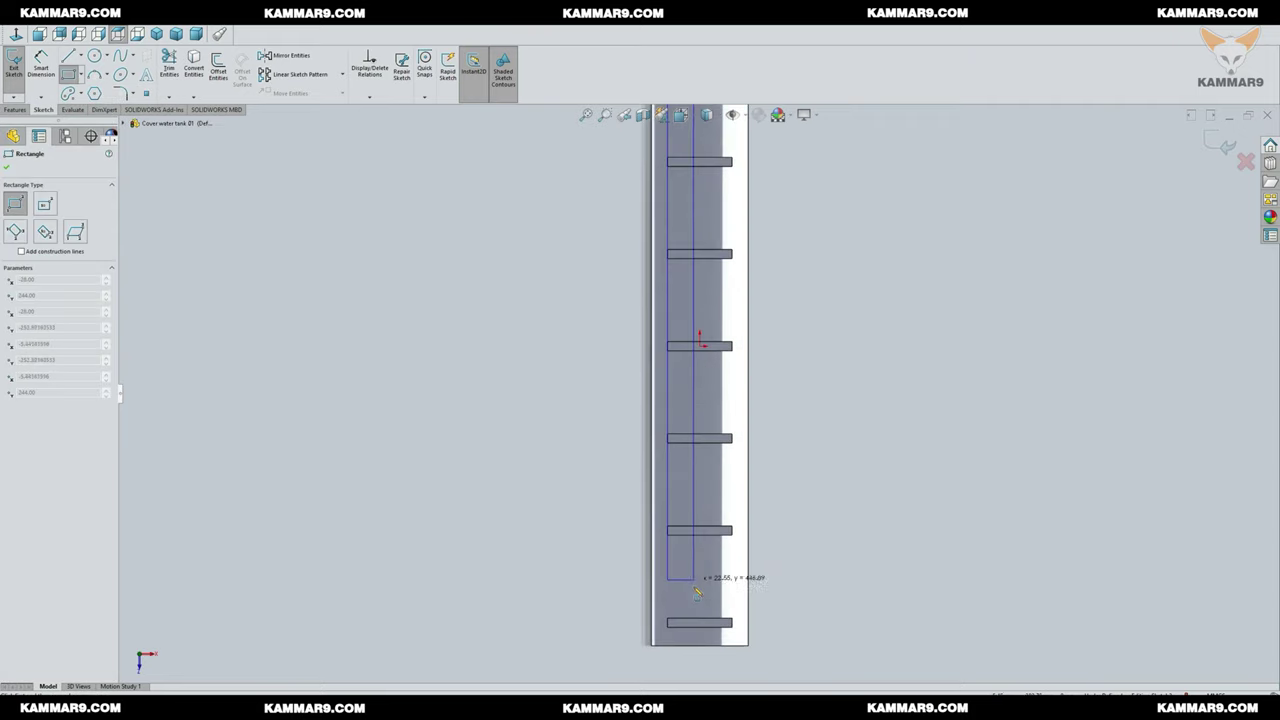
scroll(697, 592, "down", 5)
left_click(670, 516)
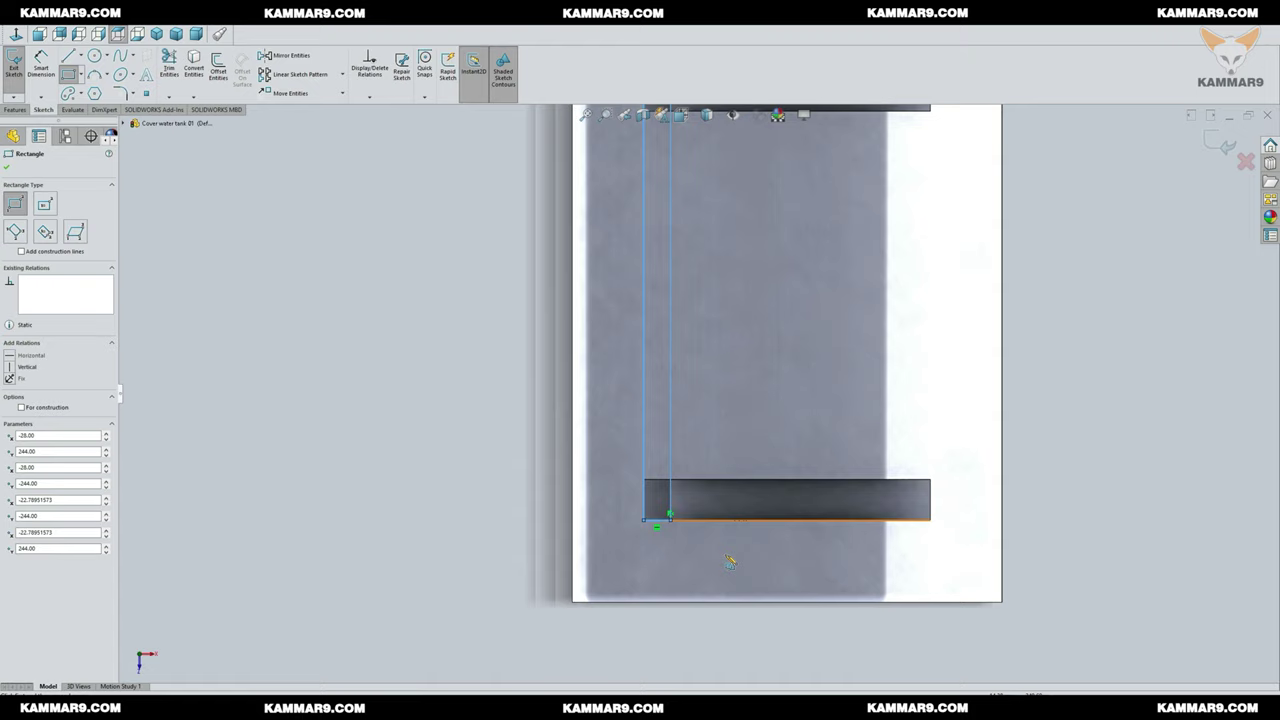
Step: Sketch a second narrow rectangle about 6.4 mm wide along the slots' opposite ends, spanning between the outermost slots' outer corners
scroll(923, 529, "down", 3)
left_click(951, 487)
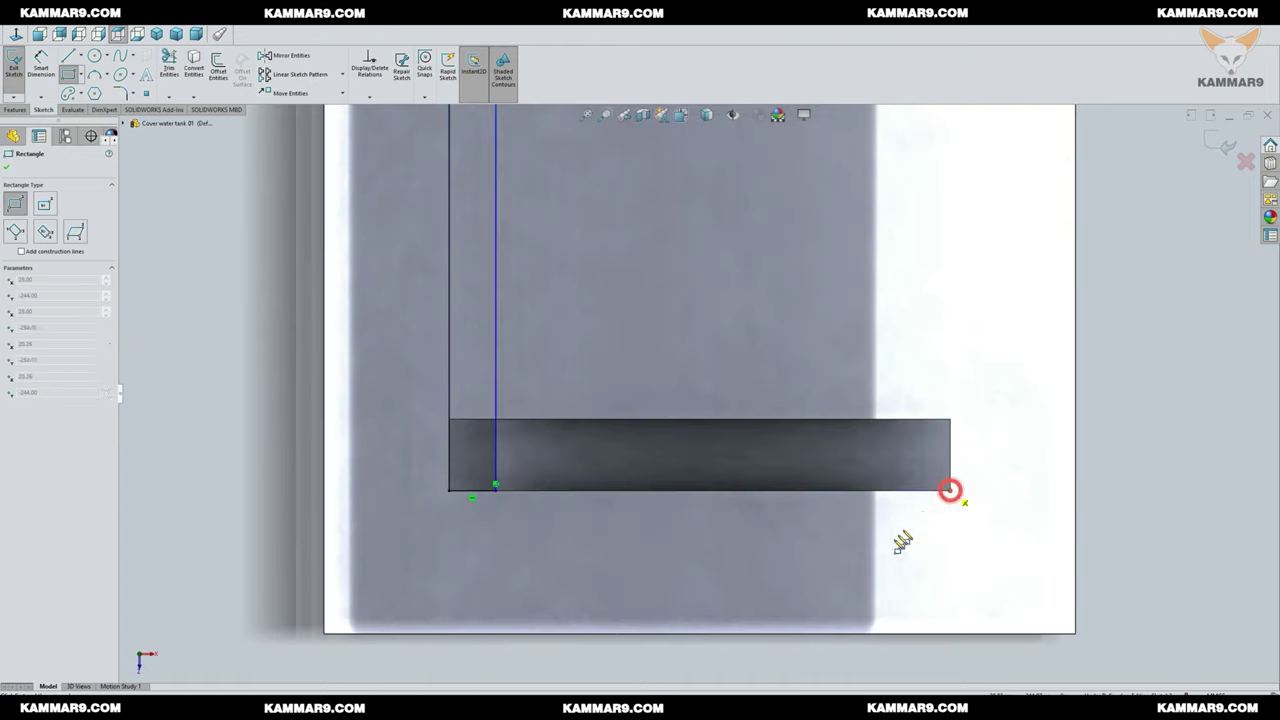
scroll(800, 540, "up", 6)
scroll(720, 410, "up", 8)
scroll(692, 333, "down", 10)
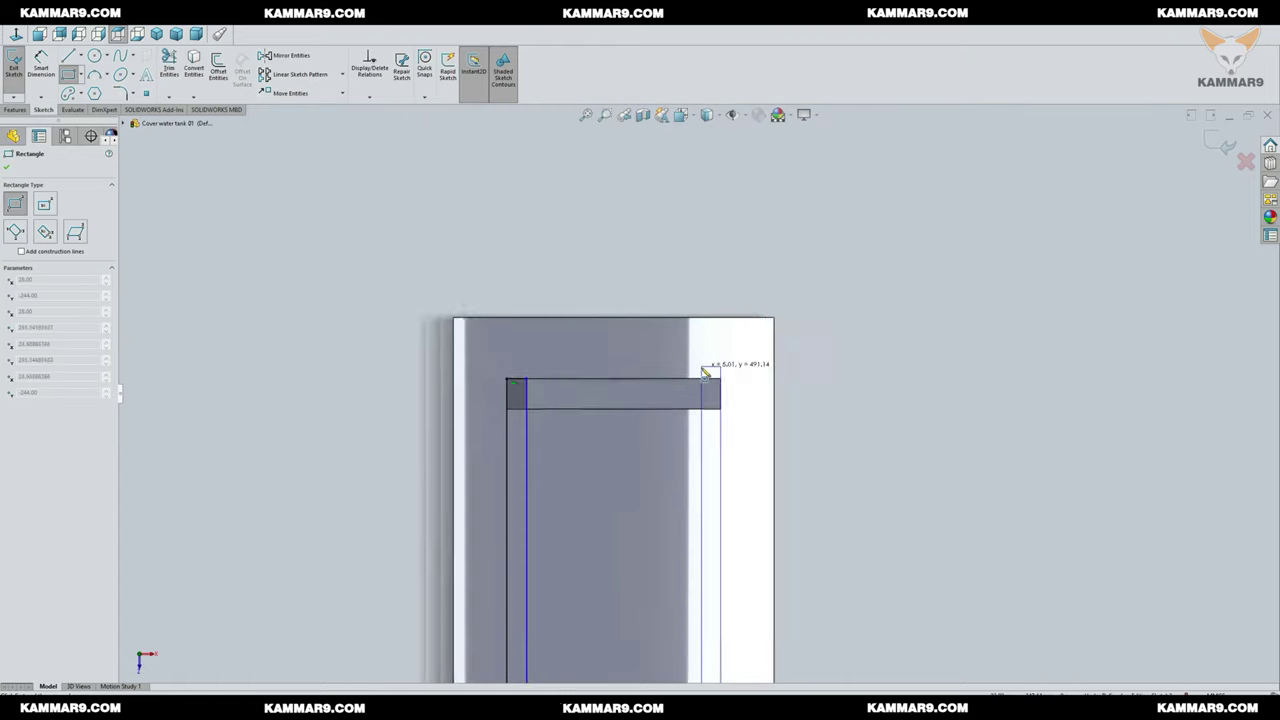
left_click(698, 392)
key("Escape")
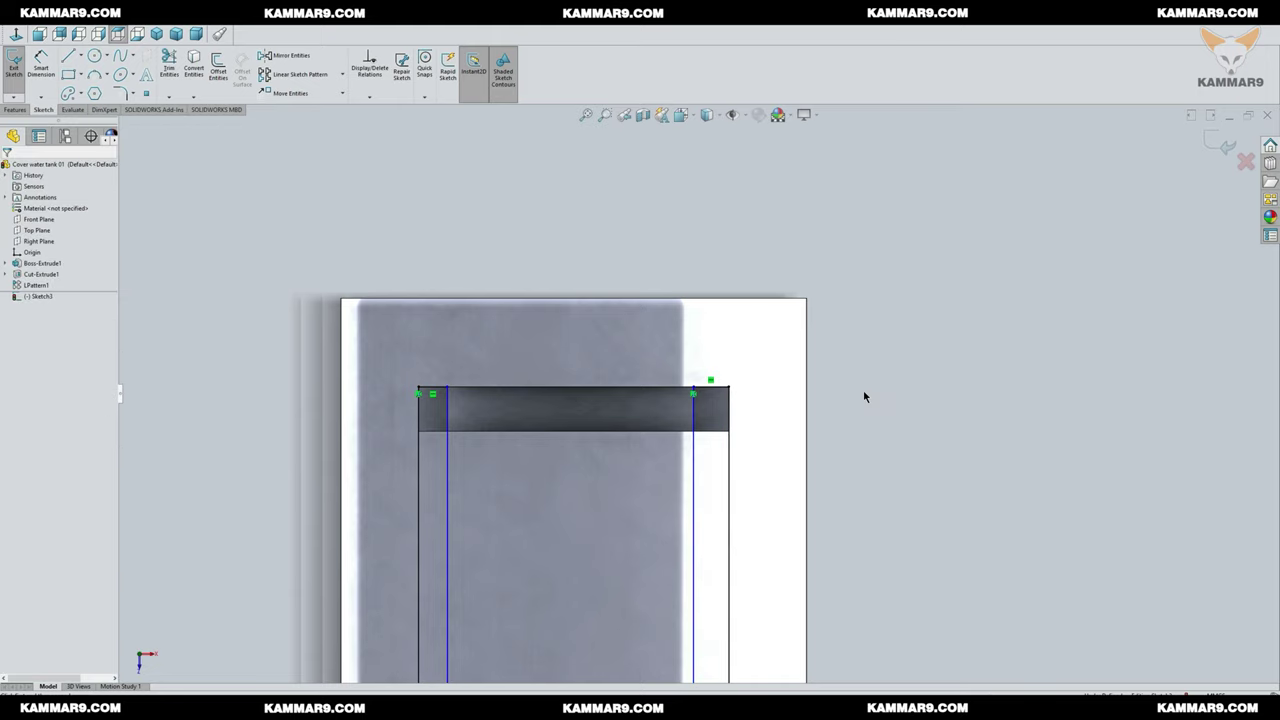
Step: Dimension the first rectangle's short end edge to 8 mm
scroll(398, 372, "down", 2)
left_click(448, 394)
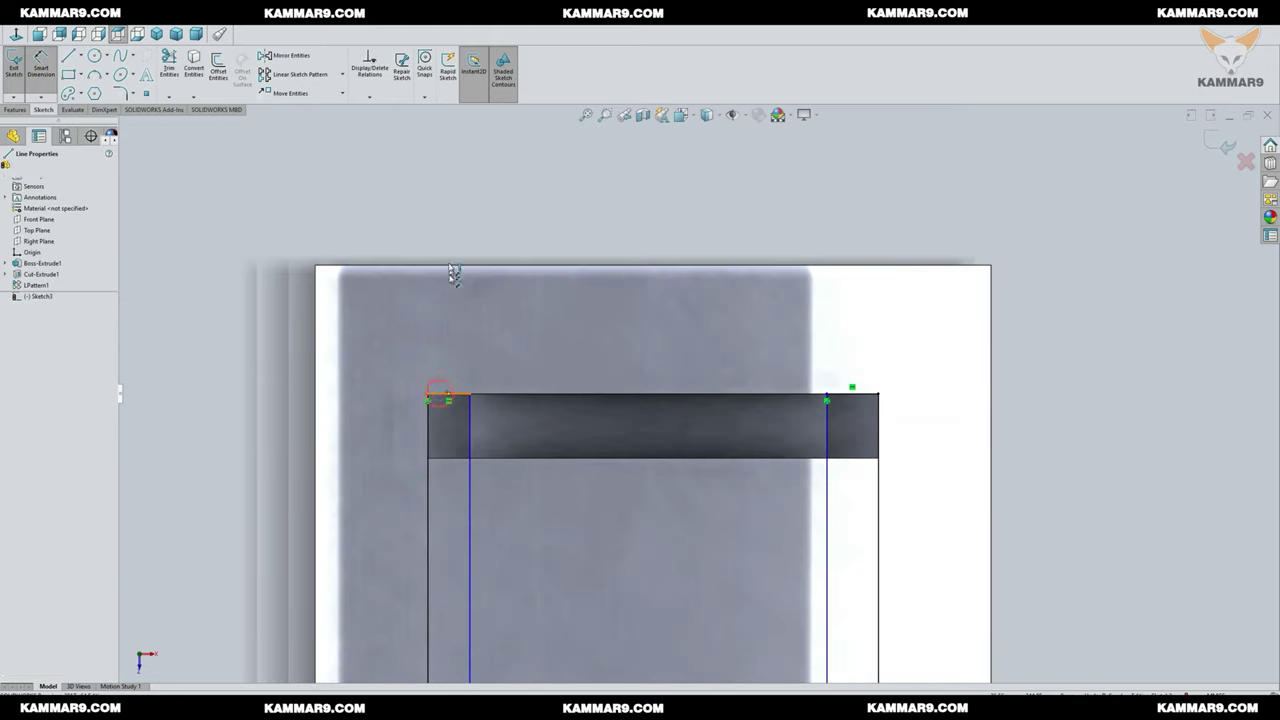
left_click(439, 203)
type("8")
key("Return")
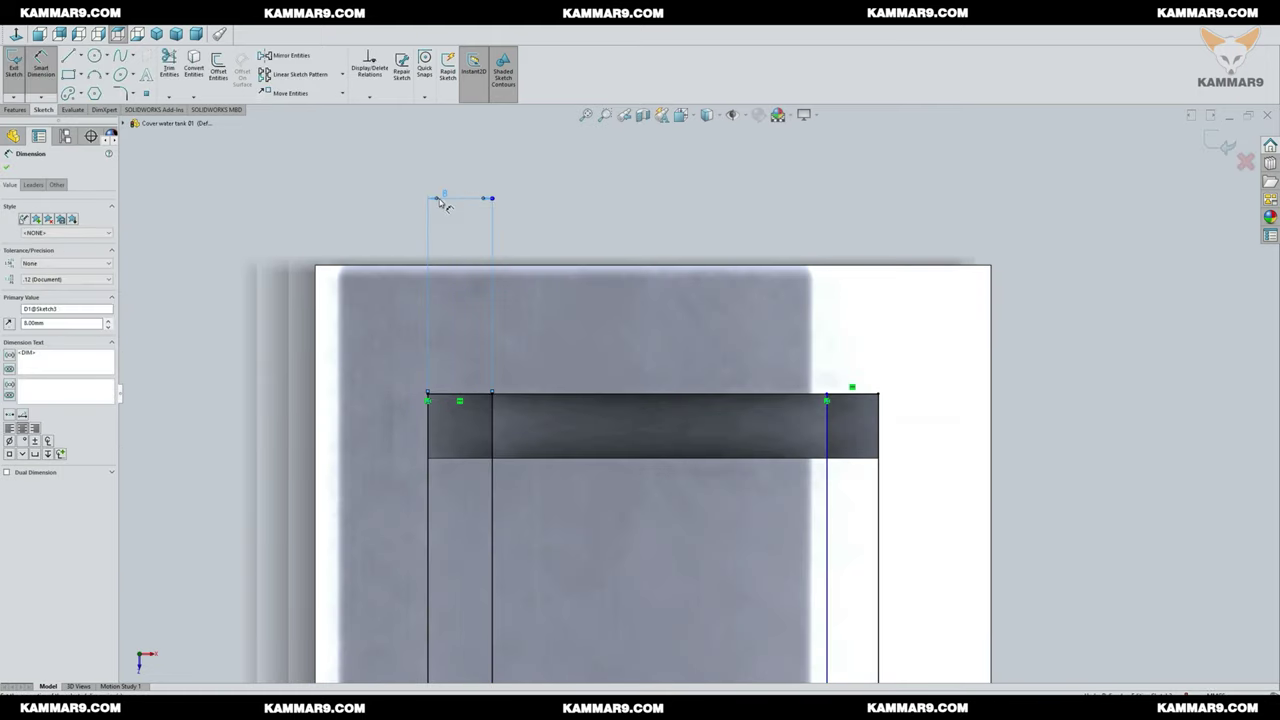
Step: Make the short end edges of the two long rectangles equal in length
left_click(458, 395)
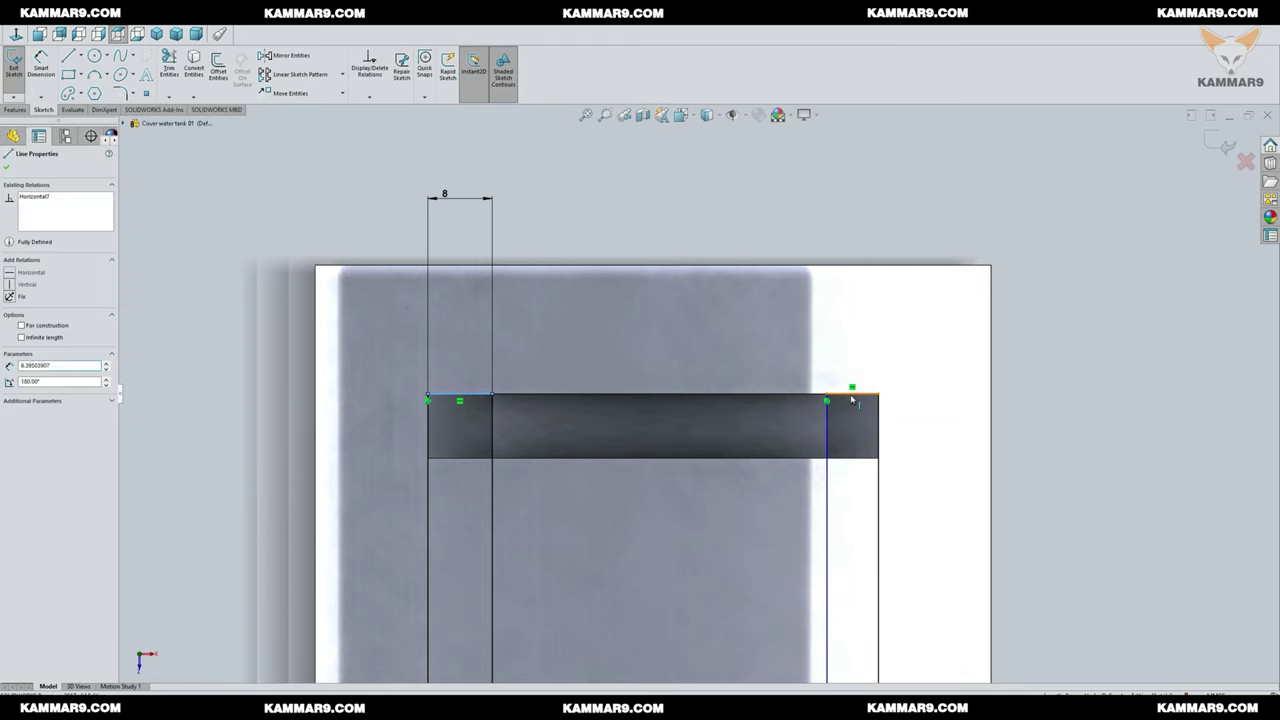
left_click(846, 395, "ctrl")
left_click(954, 351)
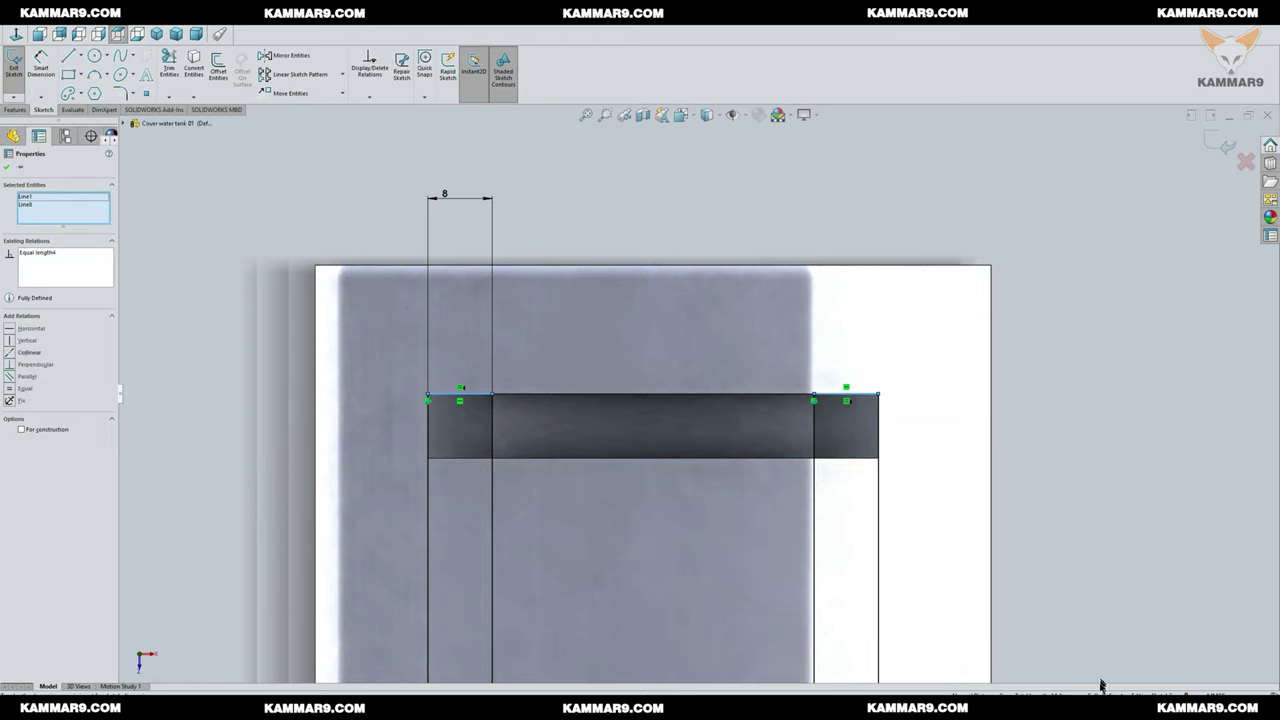
left_click(1088, 577)
scroll(650, 350, "up", 5)
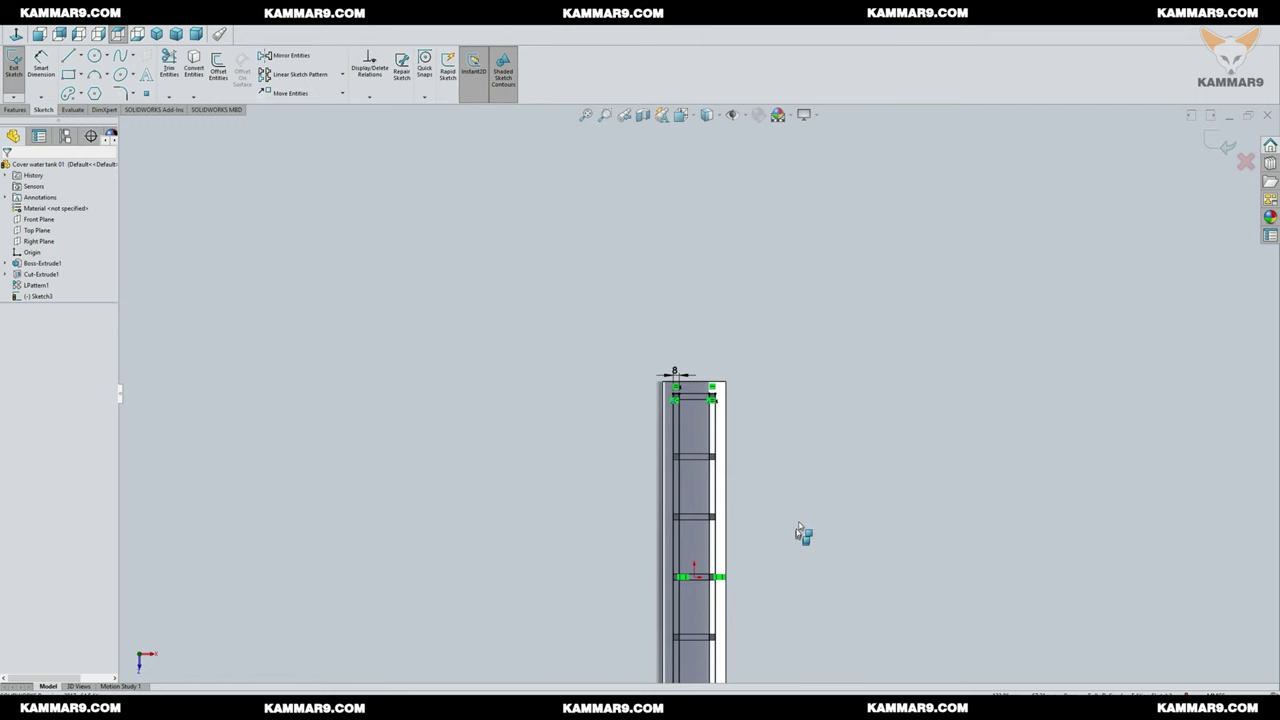
Step: Extruded-cut the two long rectangles upward with the Through All end condition to separate the raised pads from the dome's sides
middle_click_drag(803, 531, 583, 642)
scroll(600, 620, "down", 3)
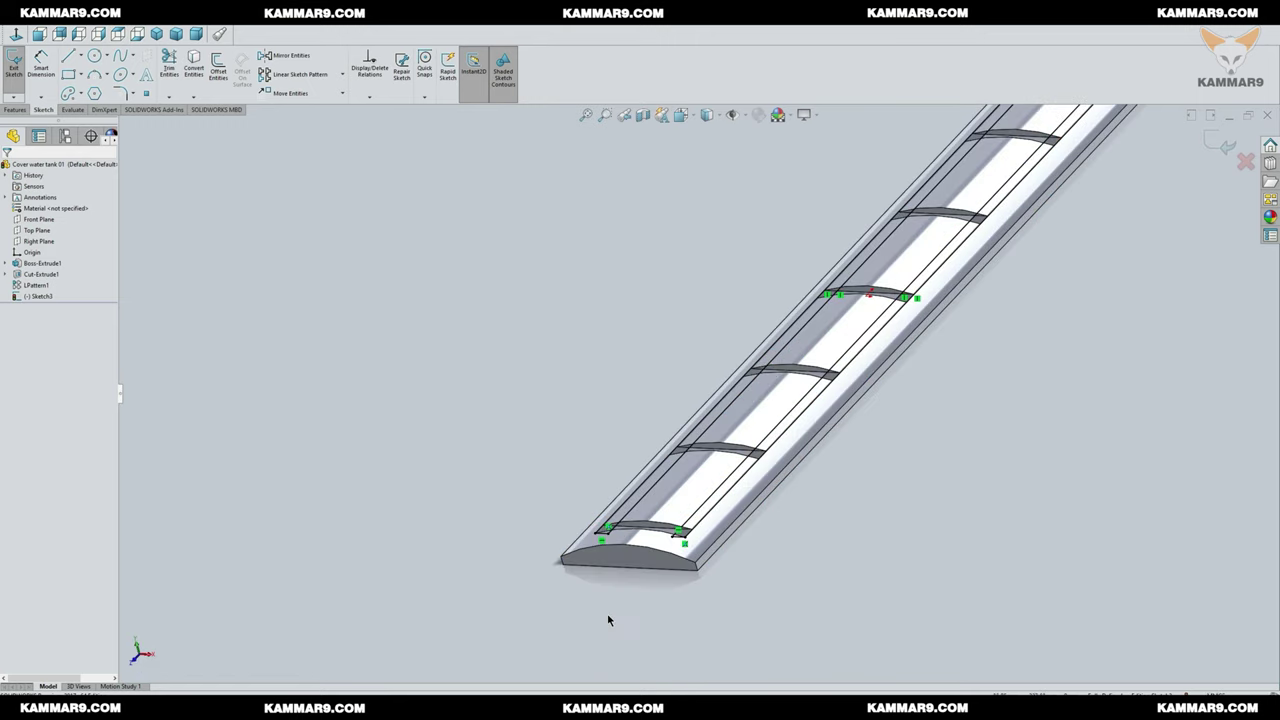
left_click(15, 109)
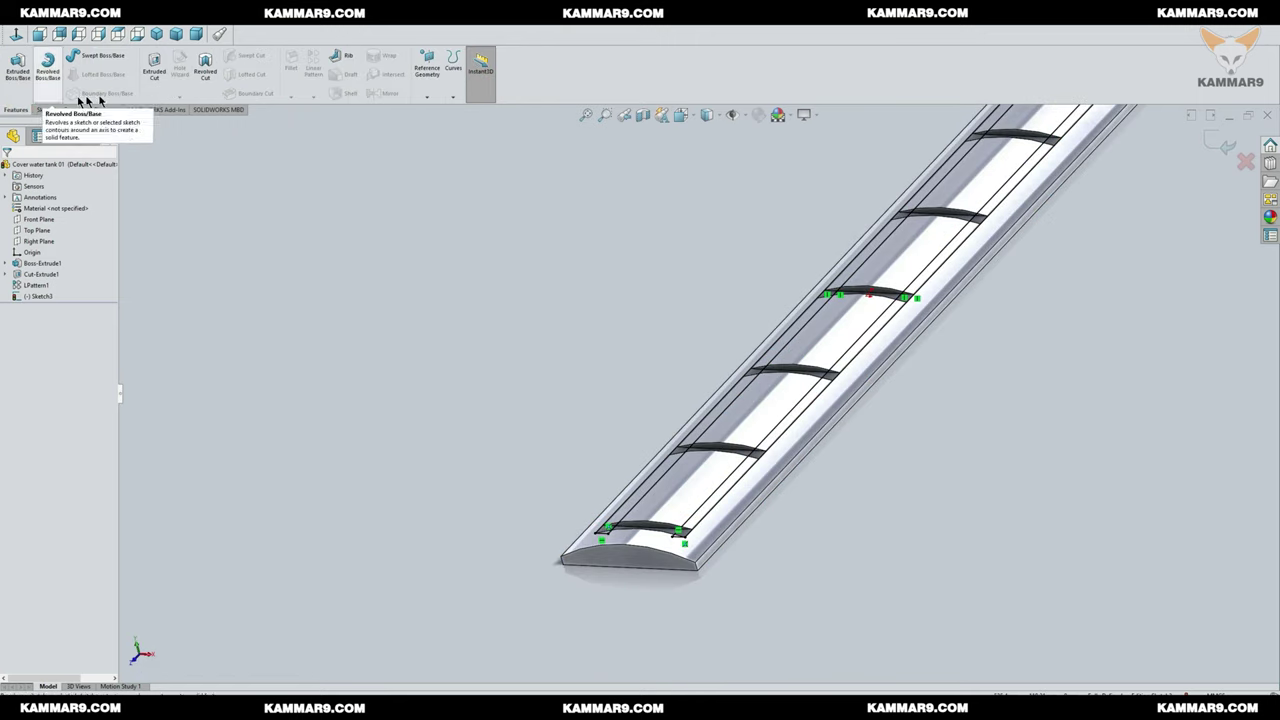
left_click(151, 80)
middle_click_drag(405, 273, 521, 287)
scroll(521, 287, "down", 1)
left_click(8, 229)
left_click(58, 229)
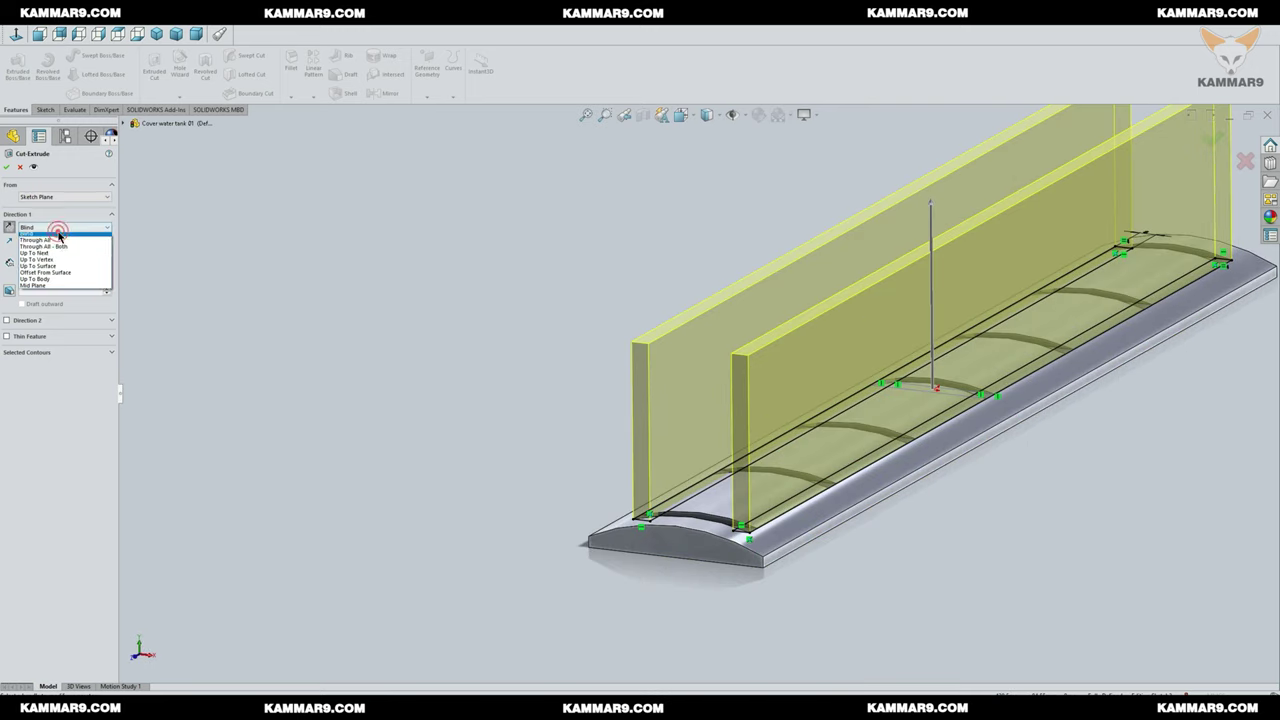
left_click(33, 247)
key("Return")
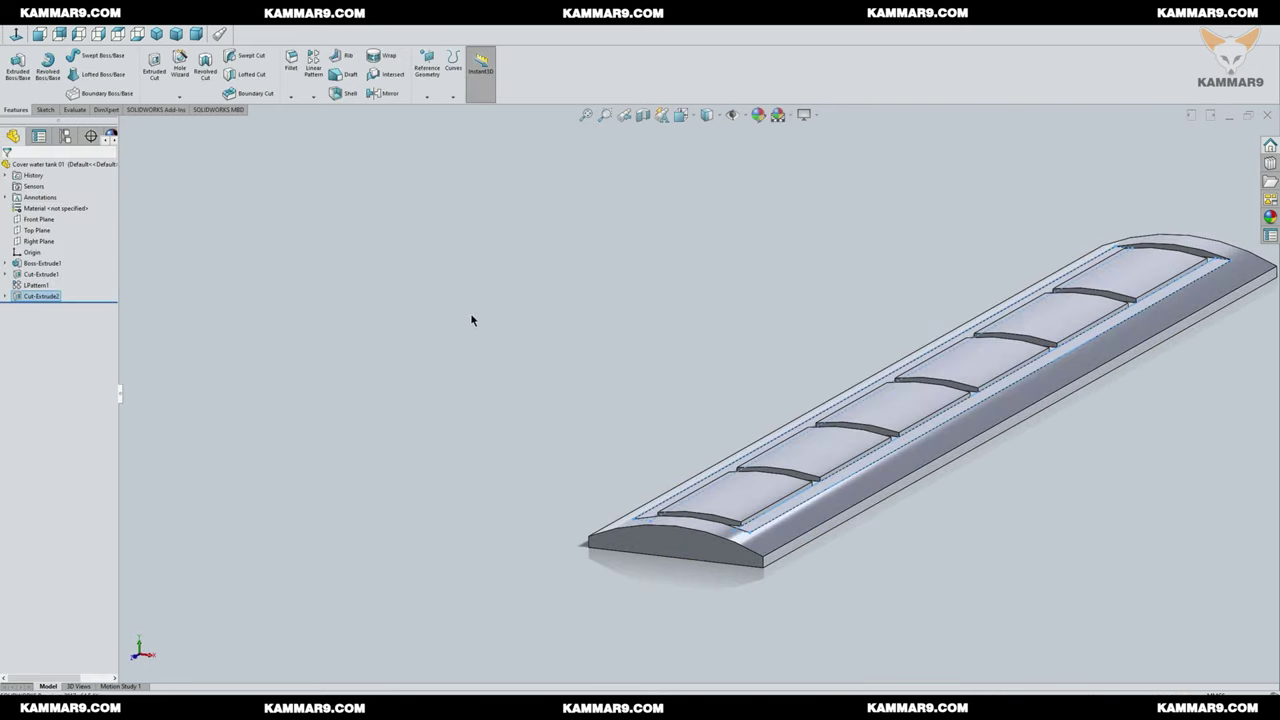
Step: Fillet the vertical corner edges of all six raised pads with a 10 mm radius
middle_click_drag(471, 317, 667, 341)
scroll(667, 341, "down", 2)
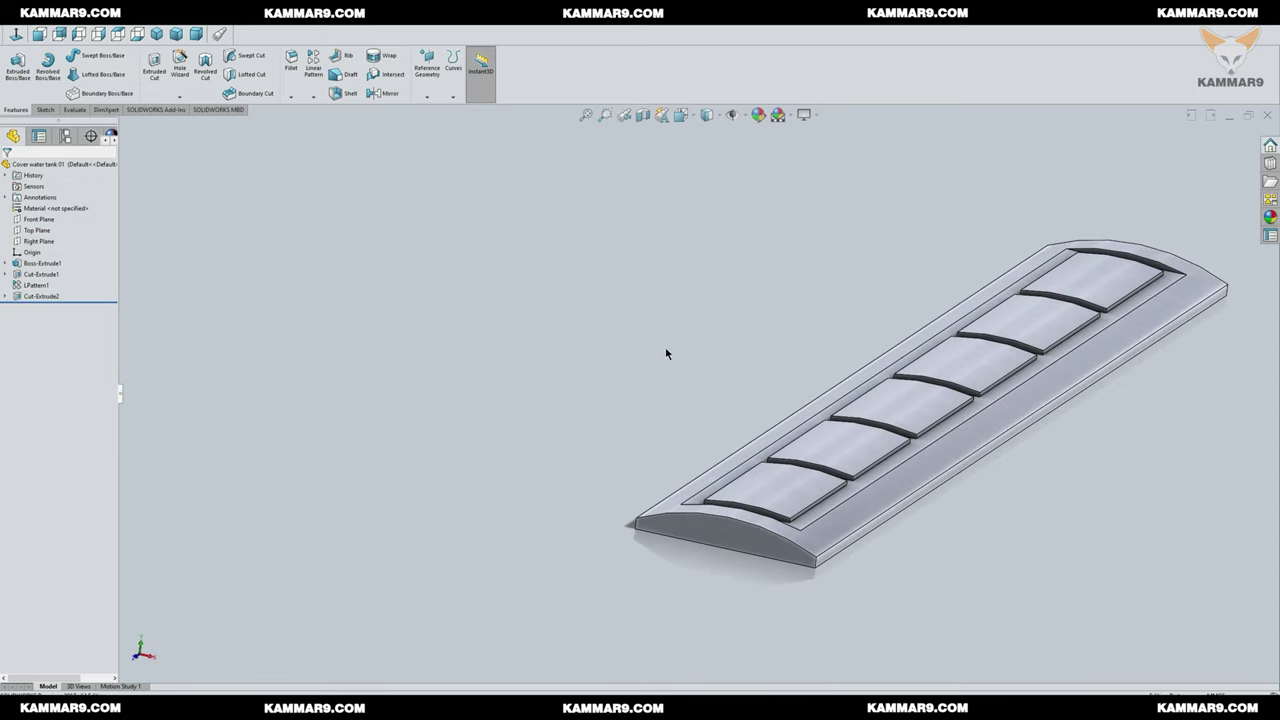
scroll(560, 372, "down", 5)
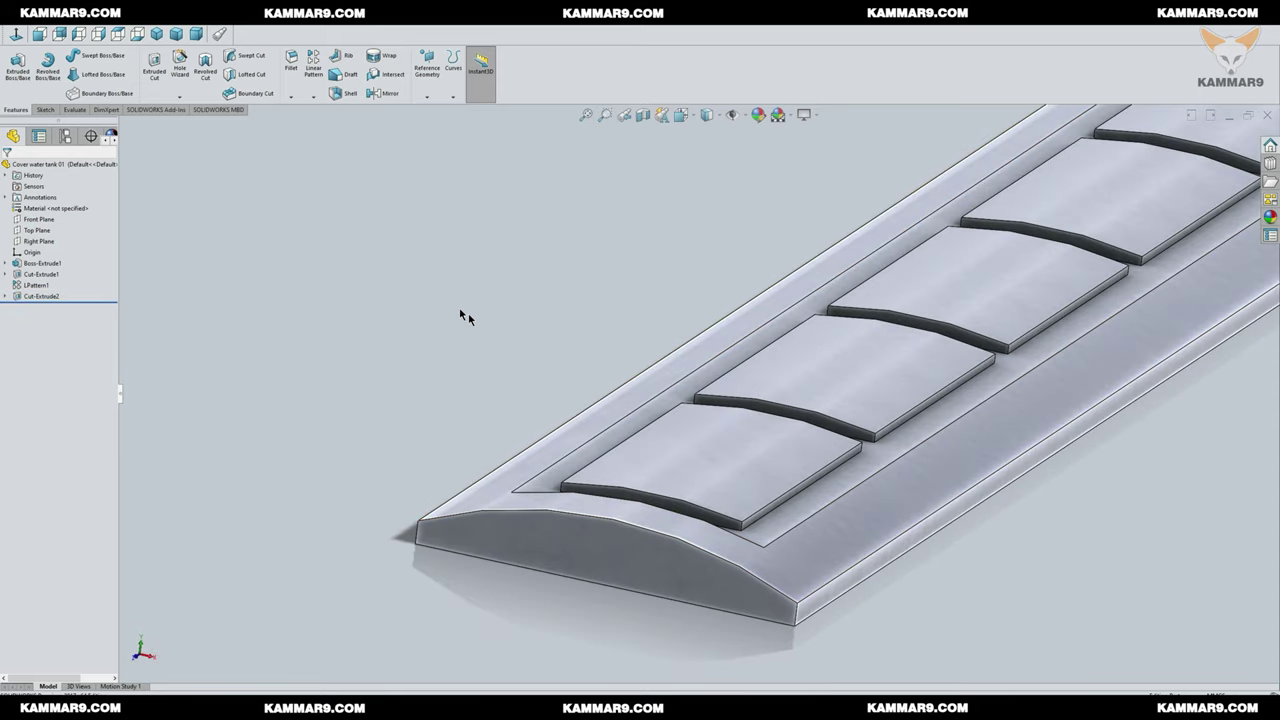
left_click(291, 62)
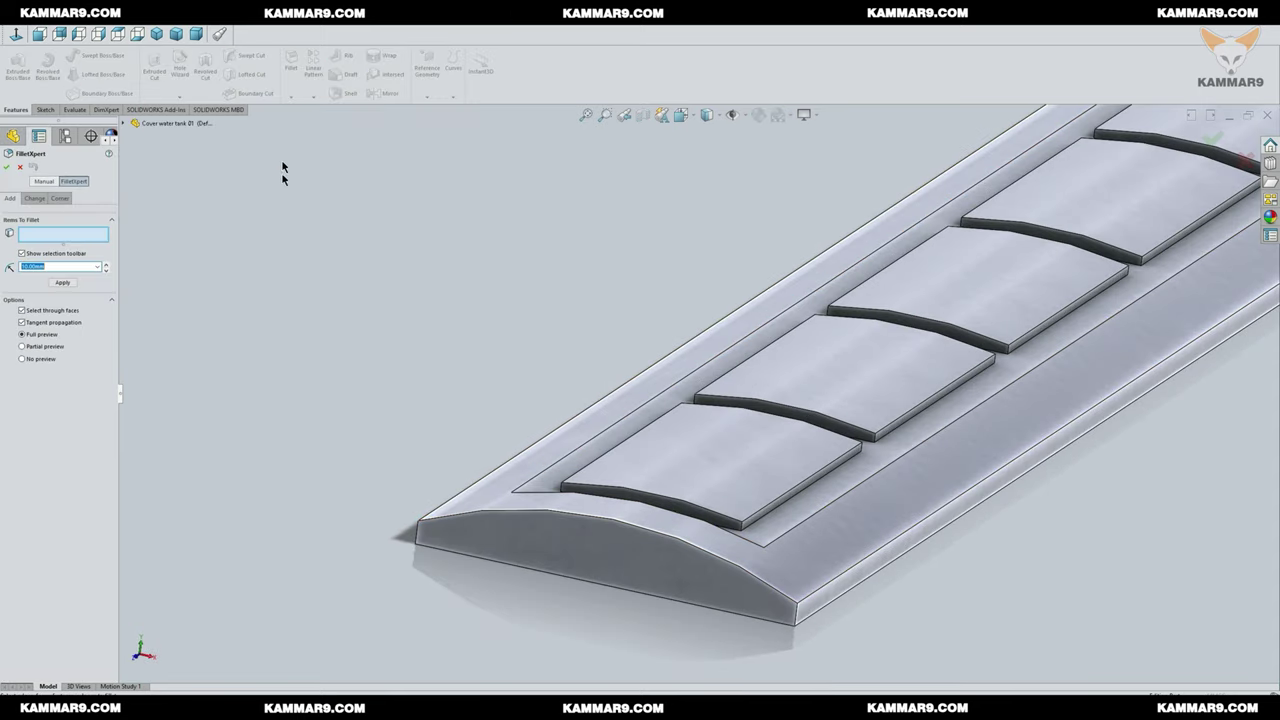
left_click(43, 181)
left_click(71, 182)
left_click(745, 533)
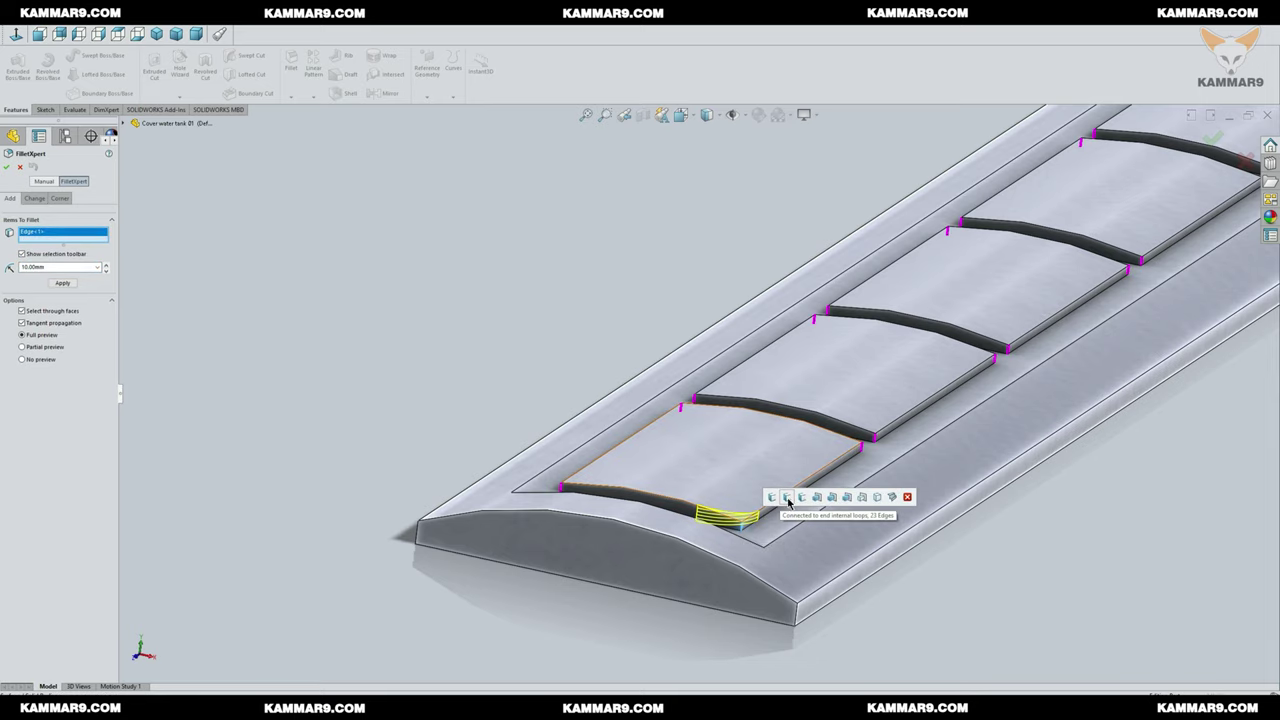
left_click(788, 502)
scroll(1037, 240, "up", 5)
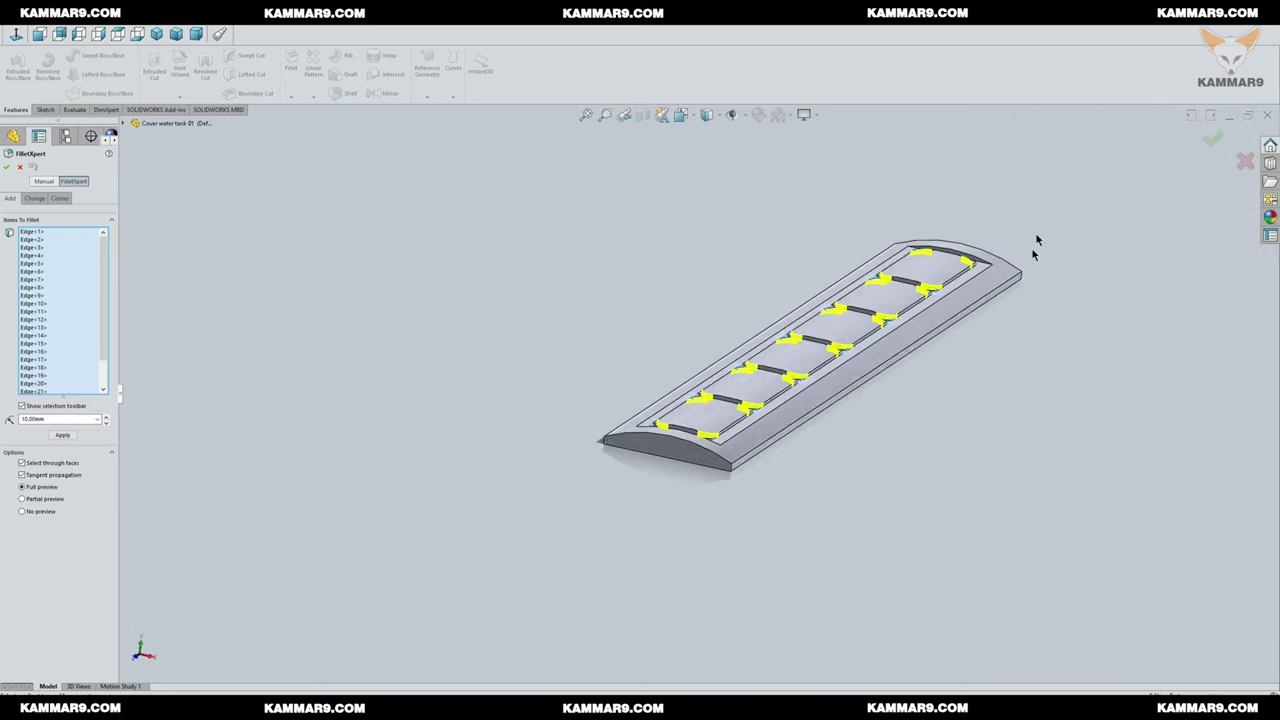
left_click(1211, 138)
Step: Fillet the base edges around all six raised pads with a 2 mm radius
middle_click_drag(692, 228, 682, 292)
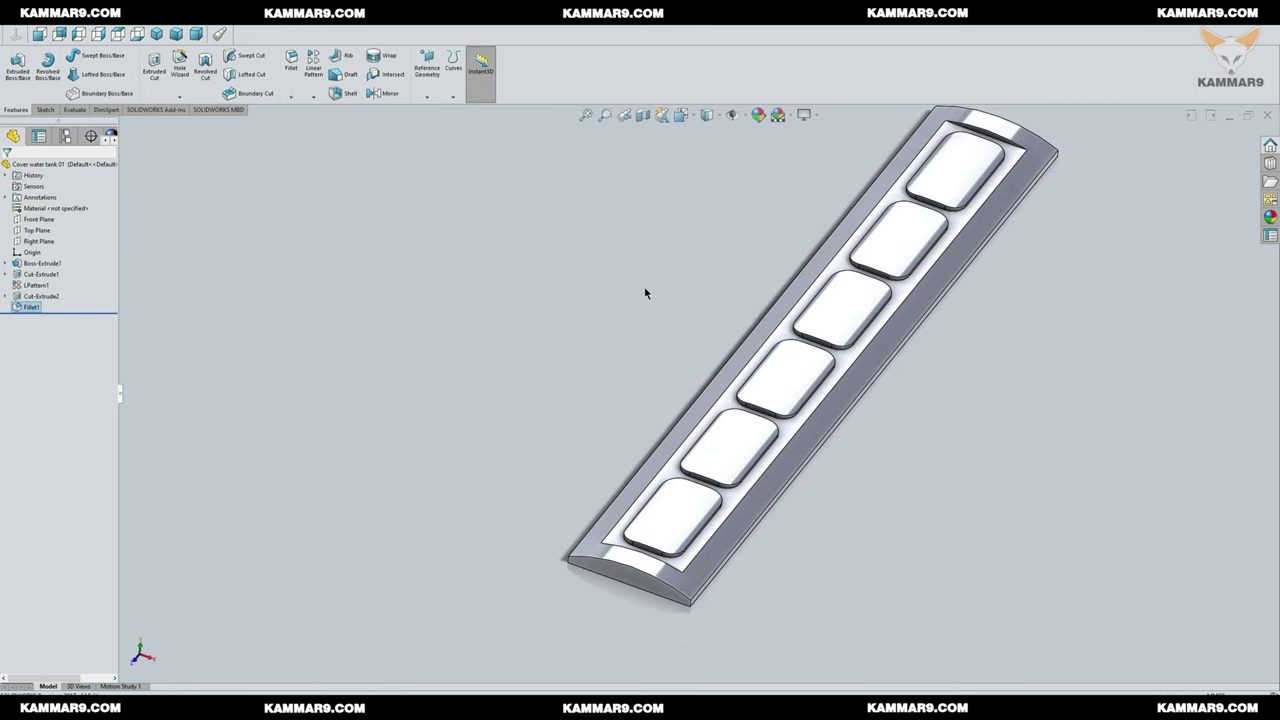
middle_click_drag(666, 526, 600, 380)
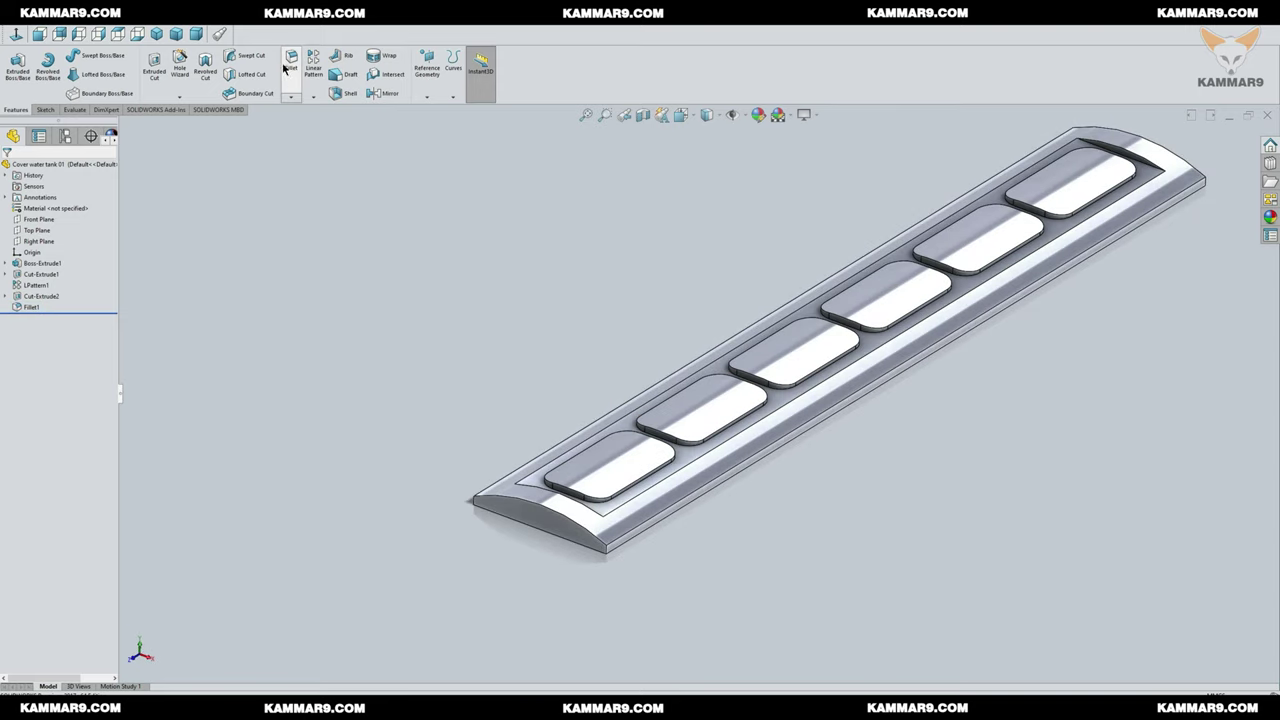
left_click(289, 62)
scroll(600, 455, "down", 5)
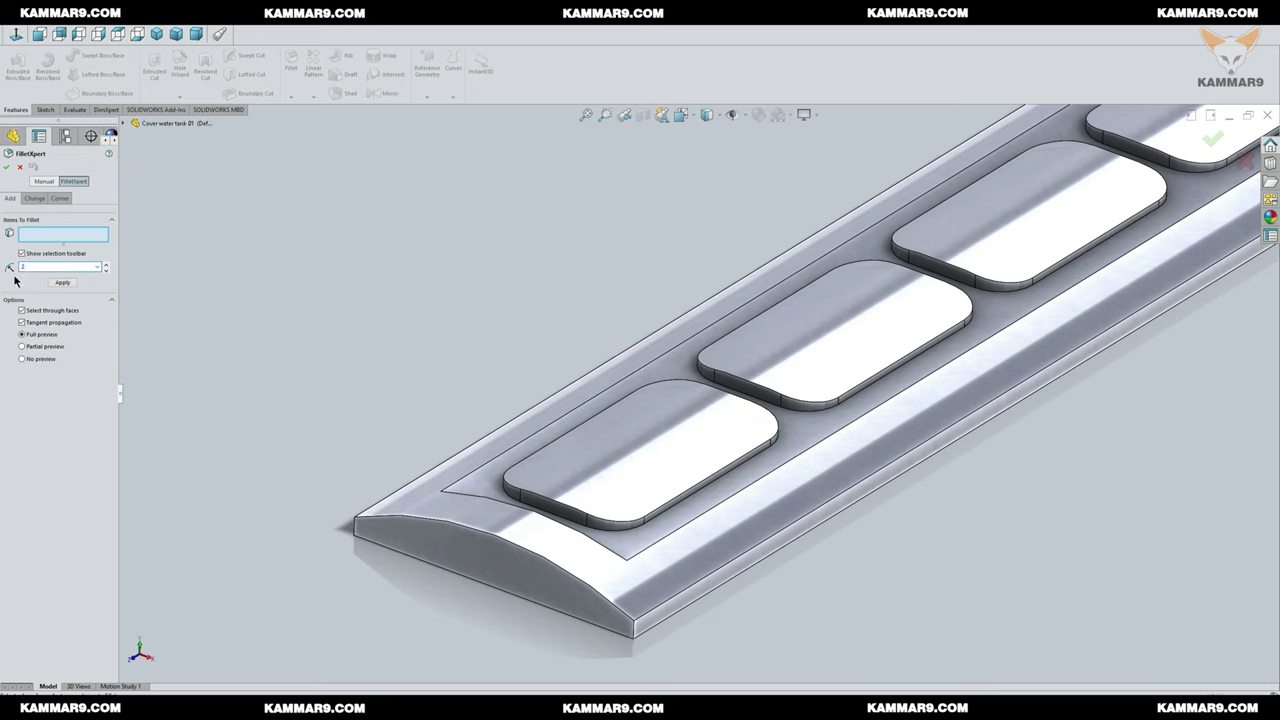
left_click(633, 527)
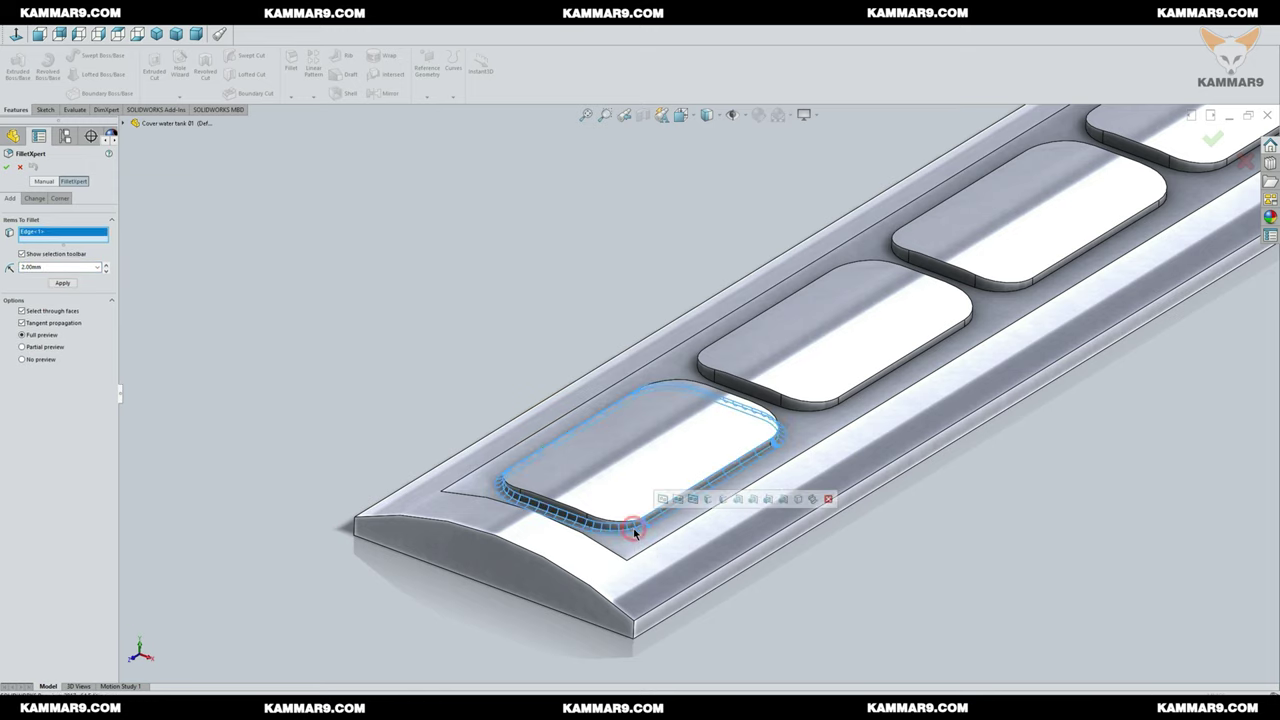
left_click(678, 502)
scroll(489, 423, "up", 6)
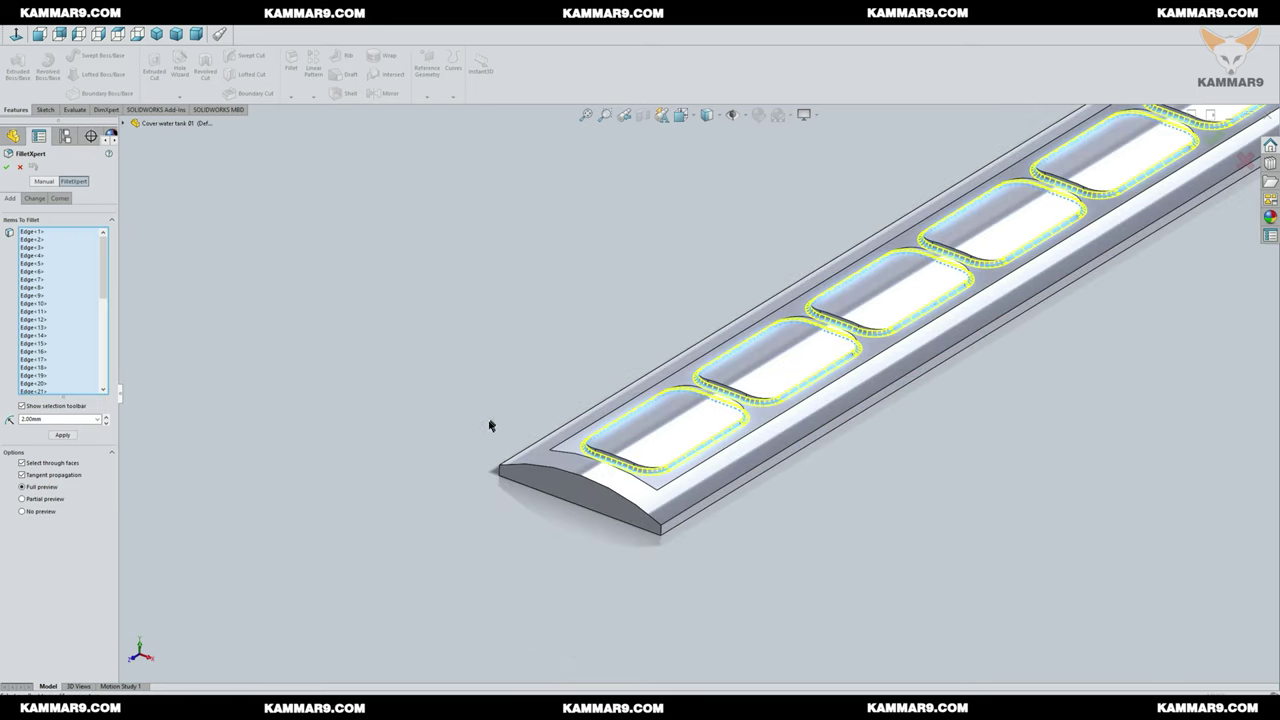
left_click(1212, 139)
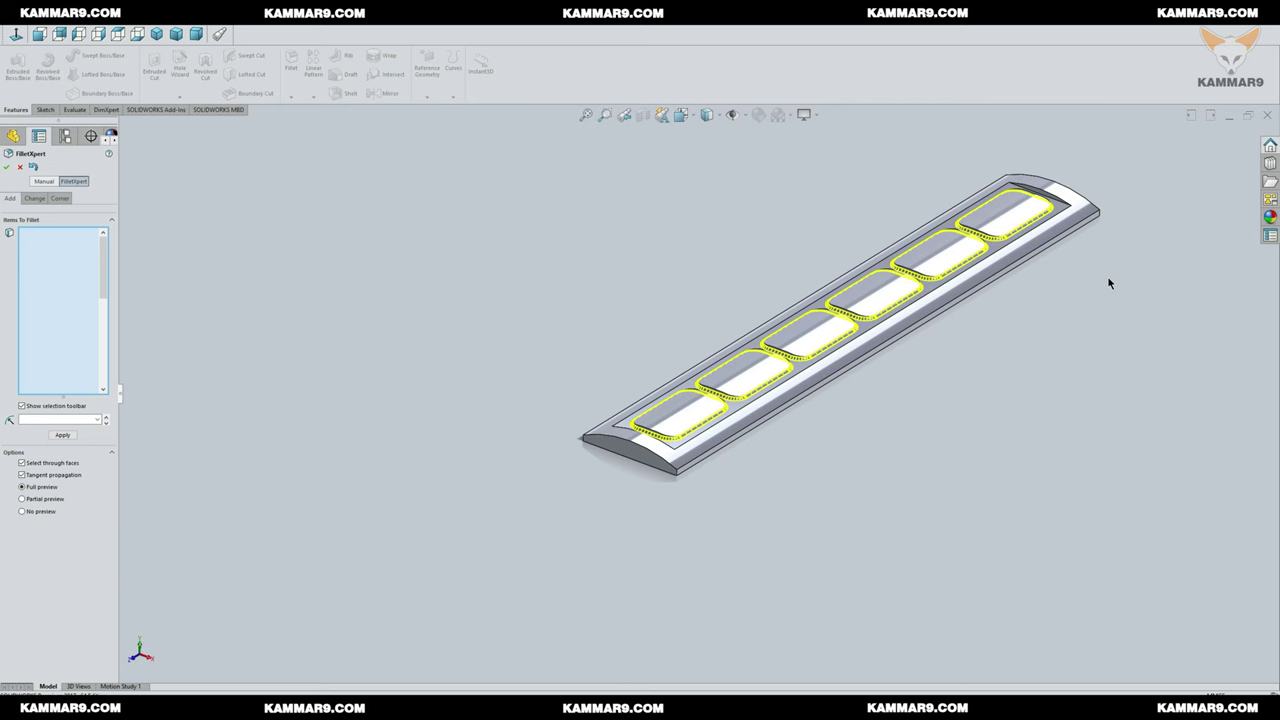
Step: Fillet the top edges of all six raised pads with a 3 mm radius
scroll(645, 450, "down", 5)
scroll(645, 450, "down", 3)
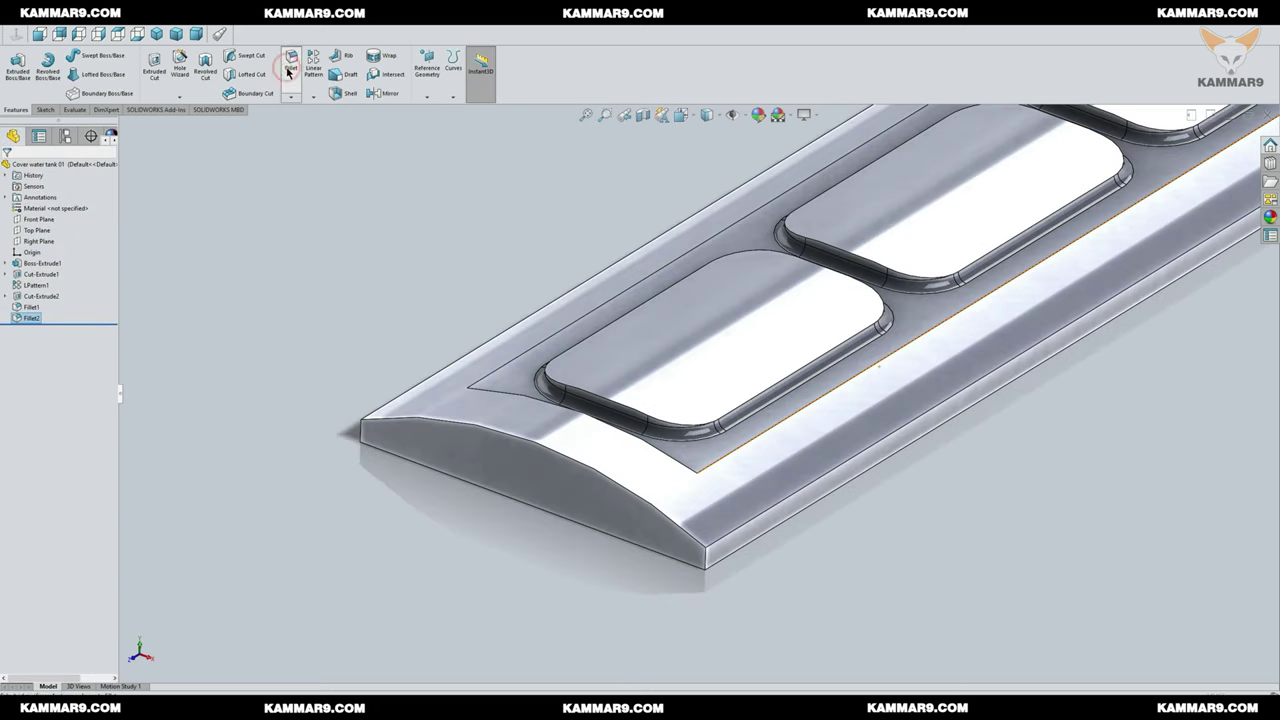
left_click(291, 62)
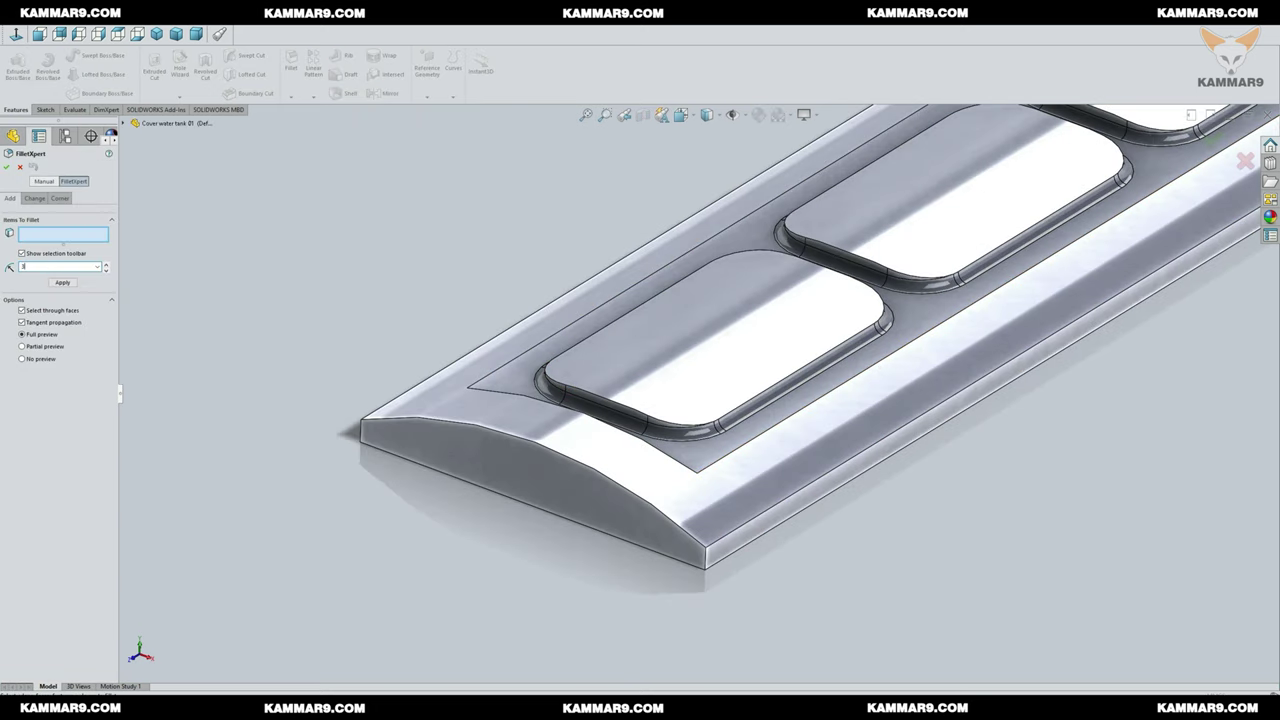
left_click(578, 393)
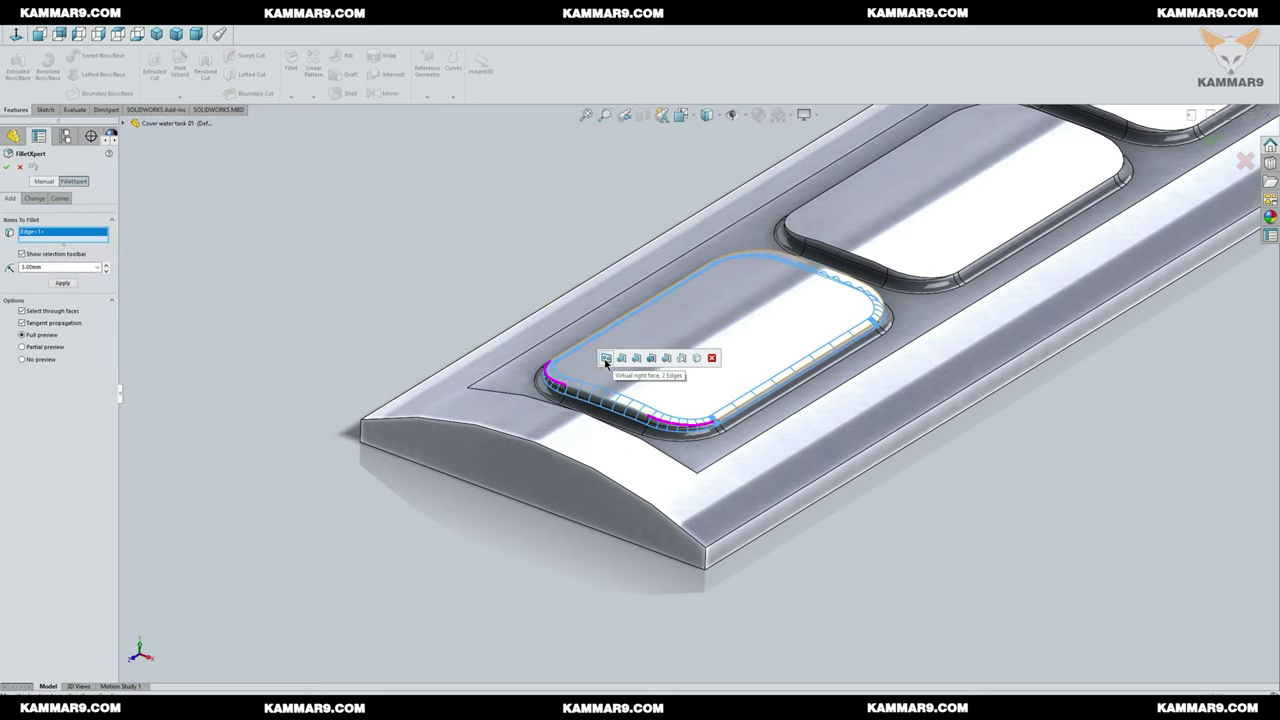
left_click(606, 359)
scroll(702, 393, "up", 6)
scroll(953, 197, "down", 3)
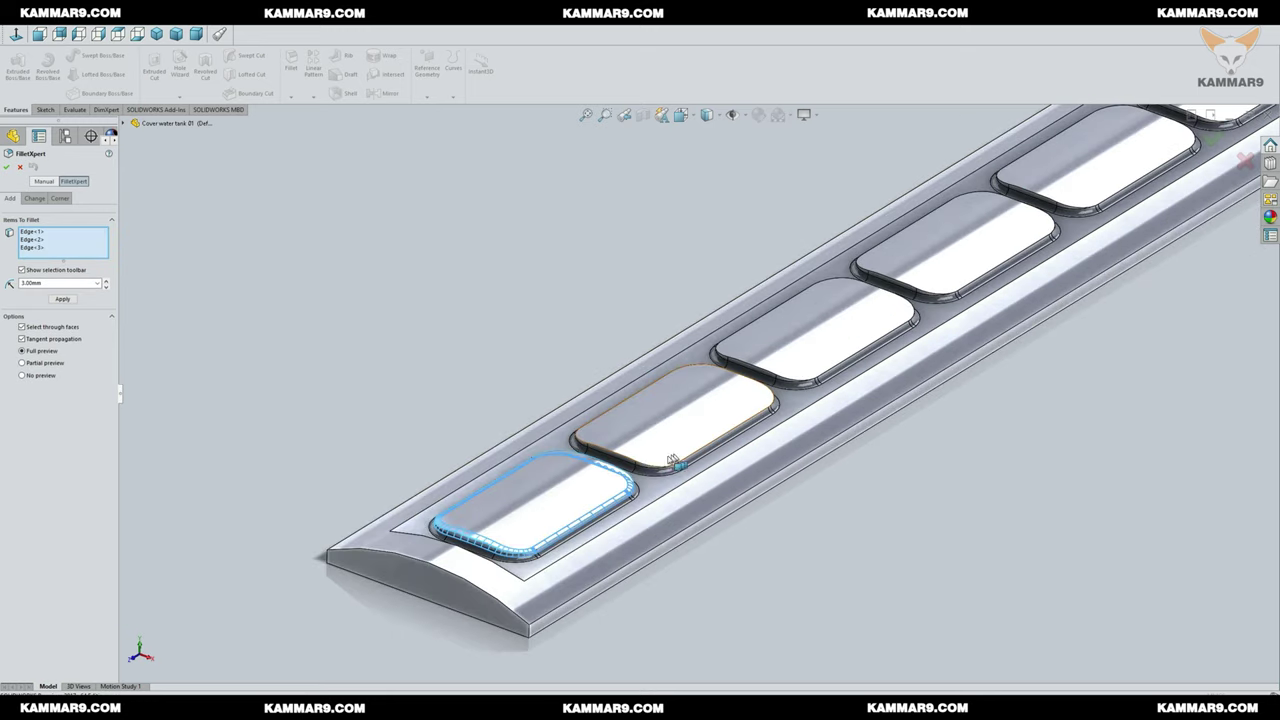
left_click(673, 462)
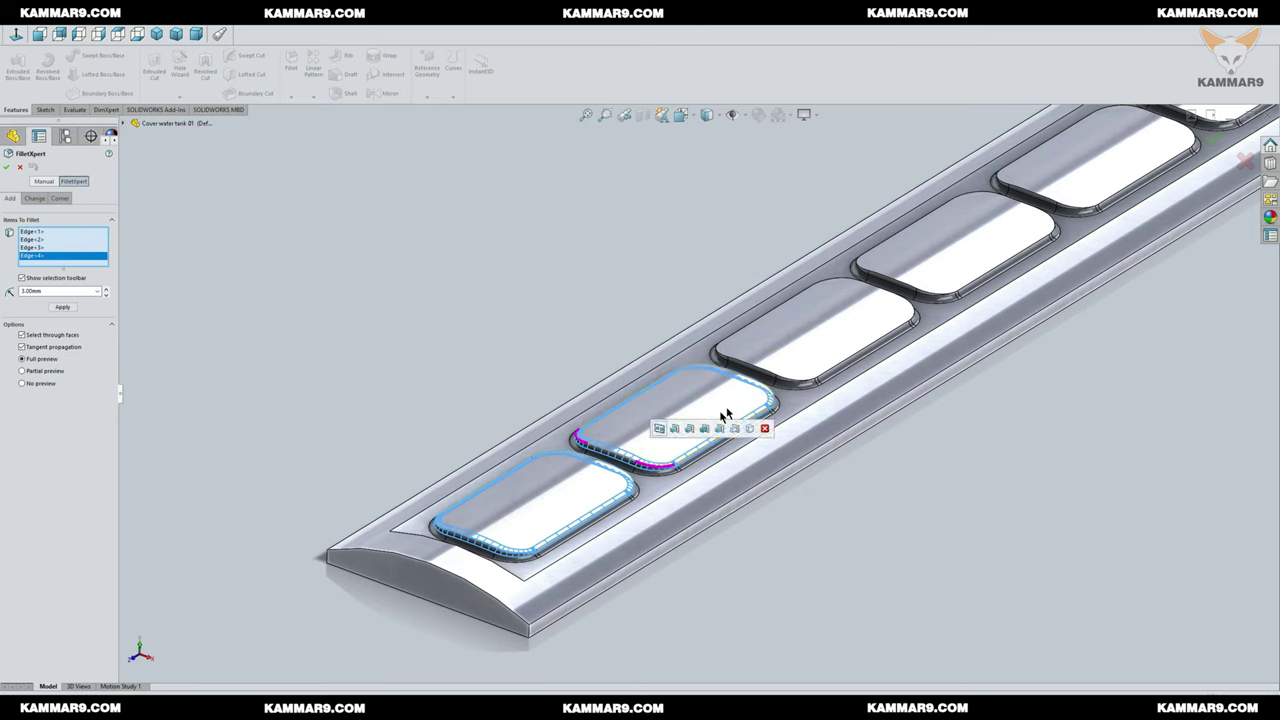
left_click(822, 381)
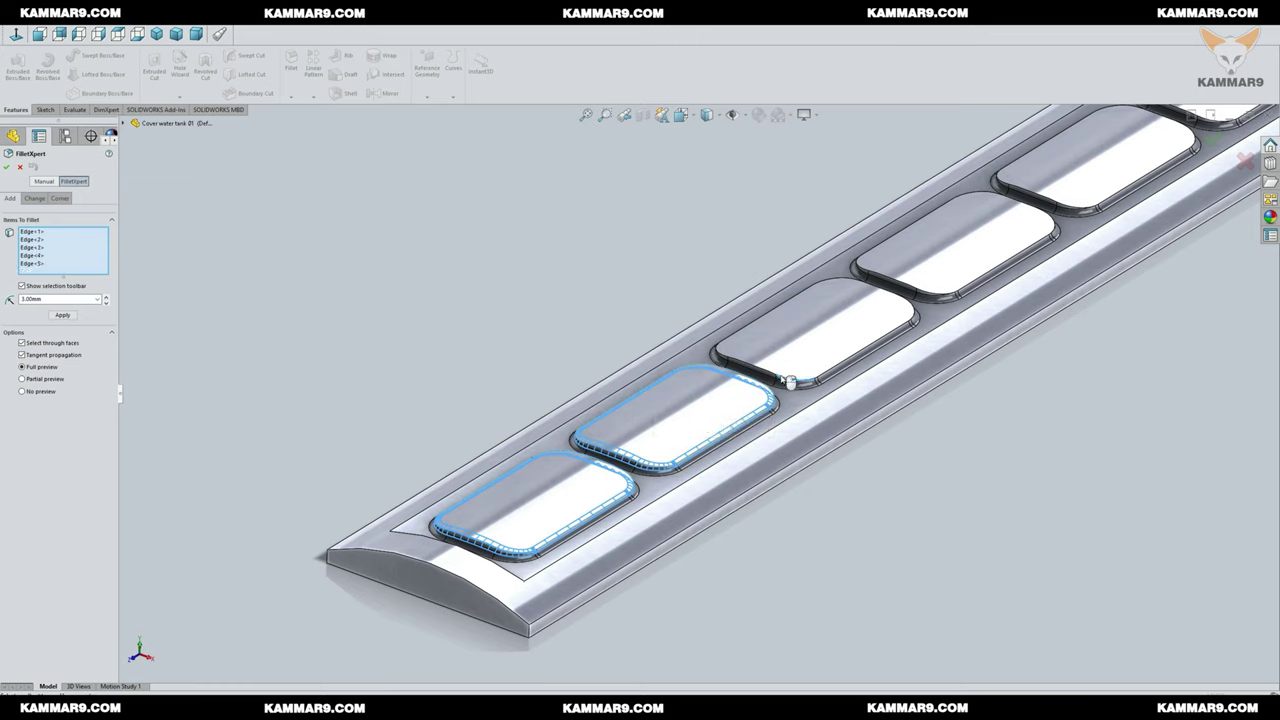
left_click(925, 293)
left_click(1071, 206)
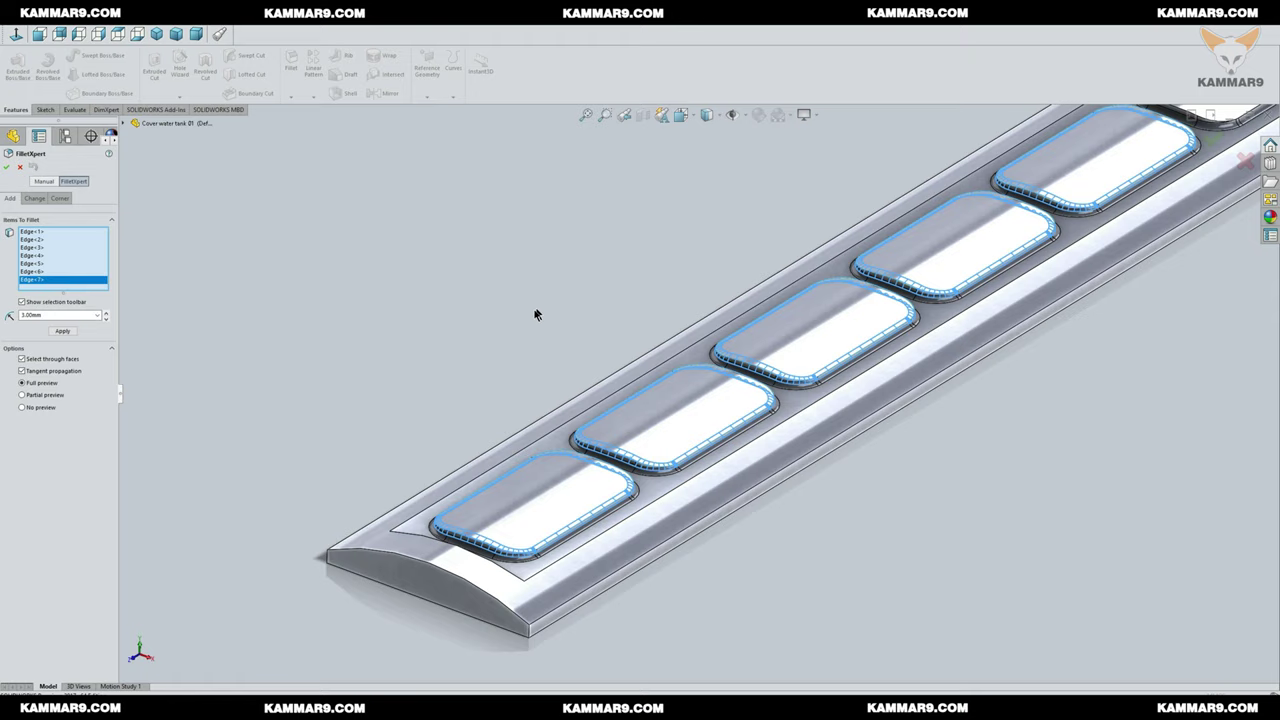
left_click(762, 381)
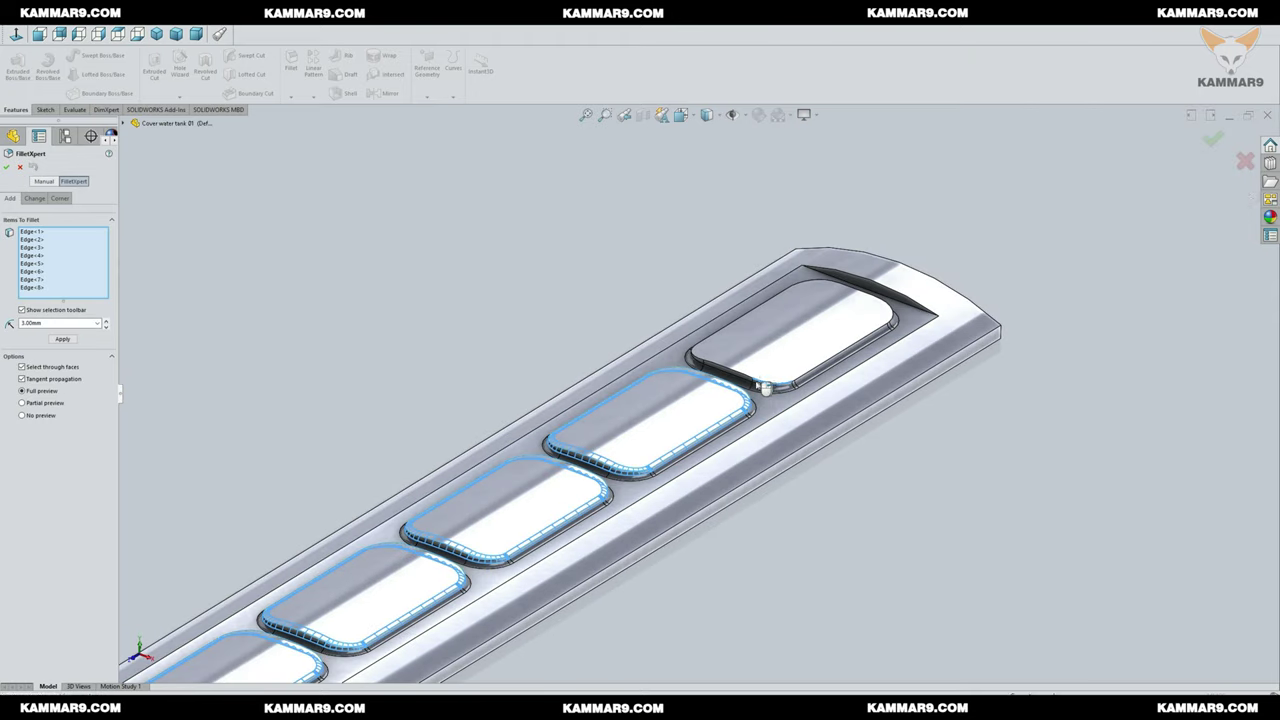
left_click(1212, 137)
scroll(783, 236, "up", 3)
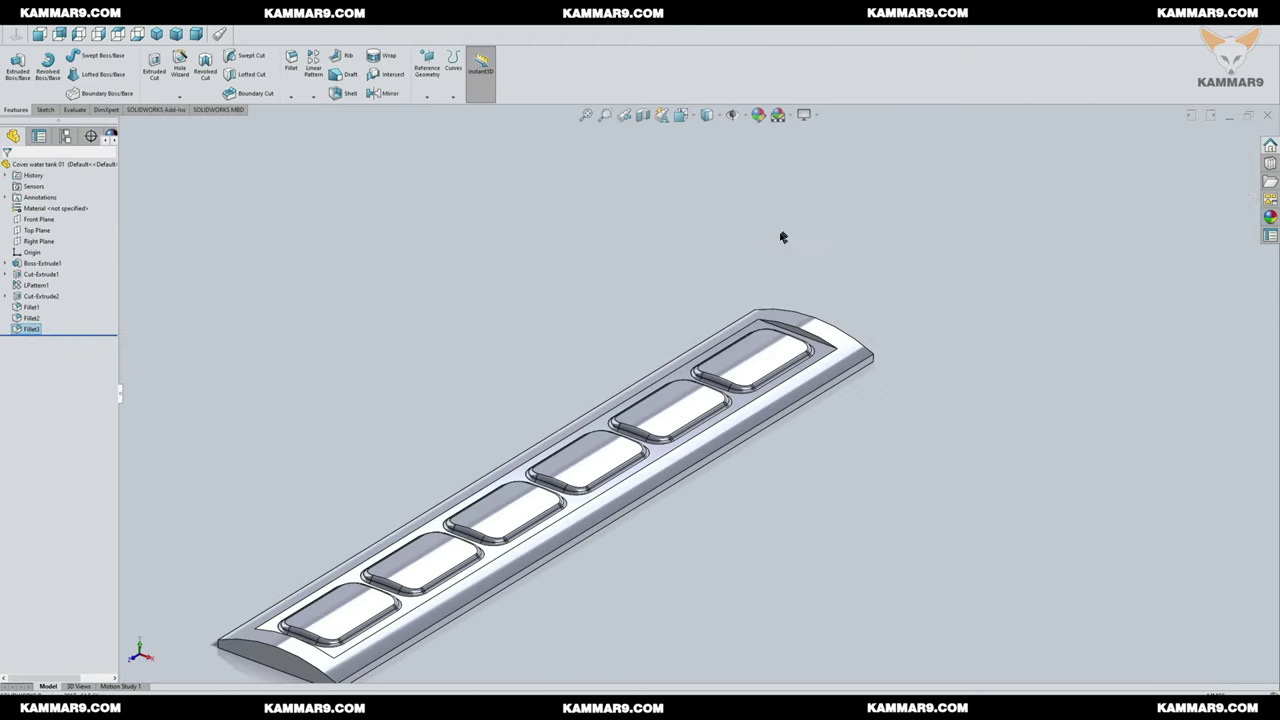
left_click(453, 360)
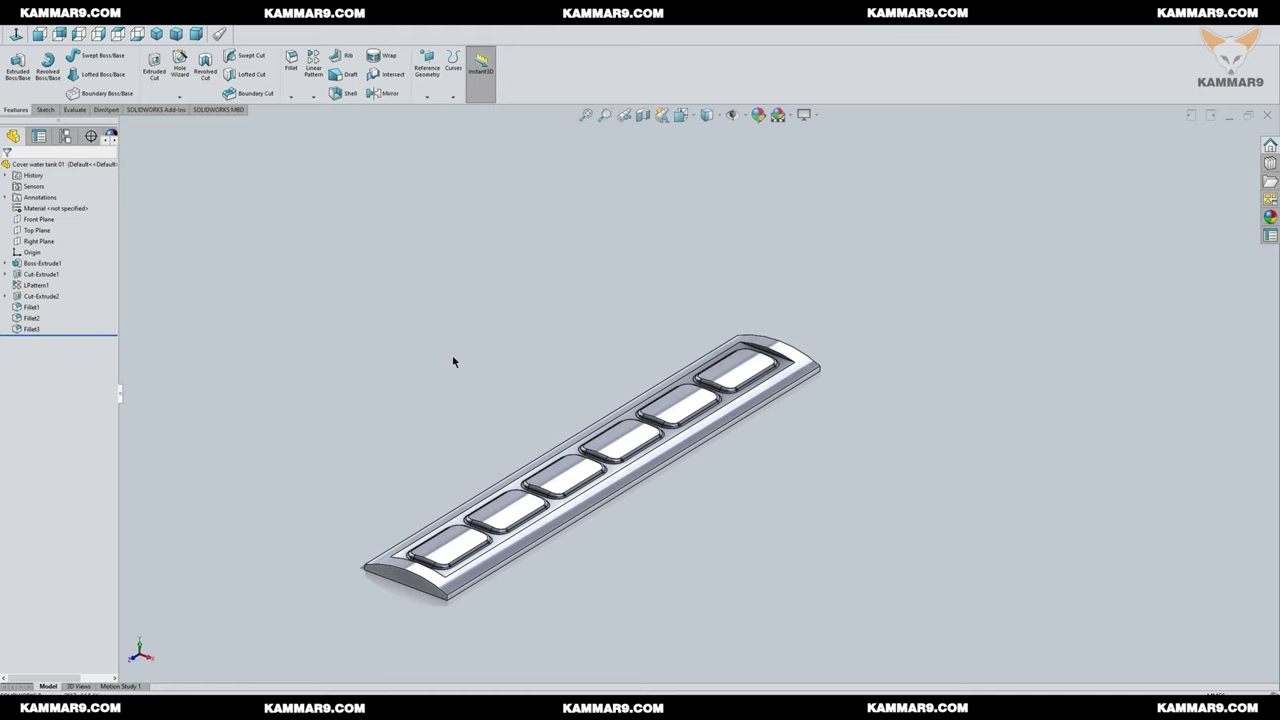
Step: Create a reference plane offset 8 mm upward from the cover's flat bottom face, with the offset direction flipped
middle_click_drag(453, 362, 477, 571)
scroll(477, 571, "down", 5)
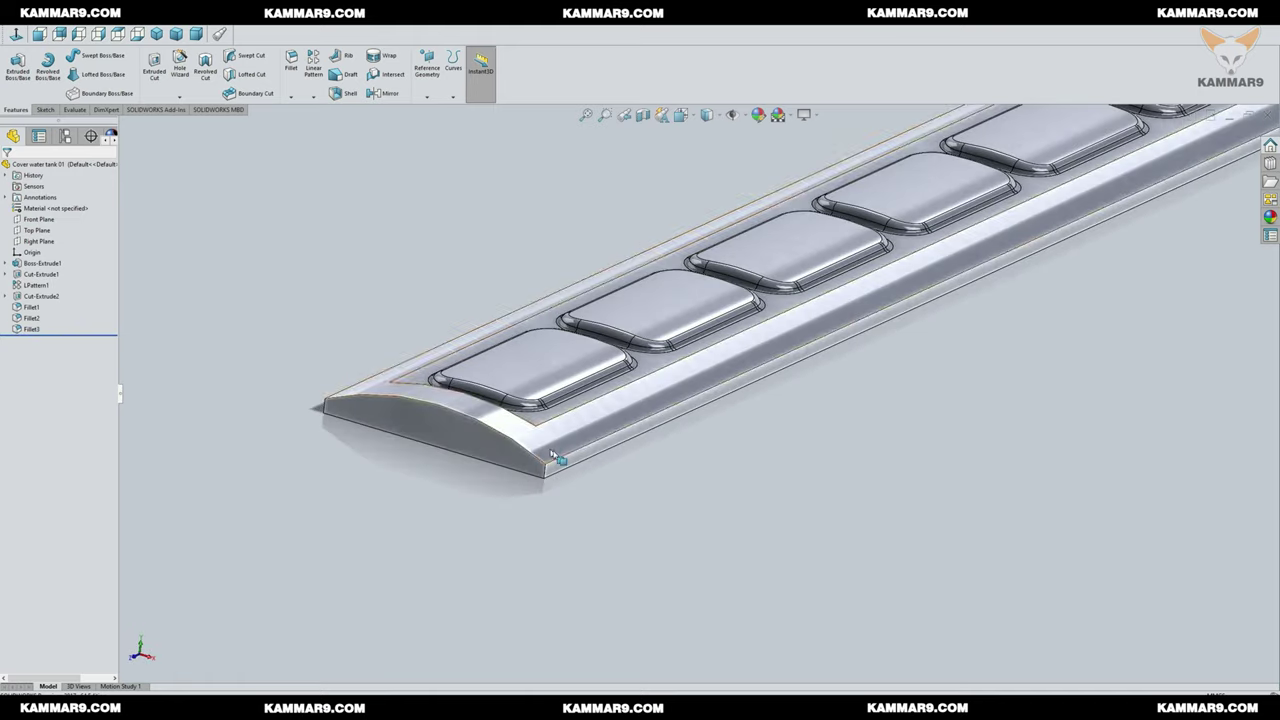
left_click(428, 95)
left_click(437, 110)
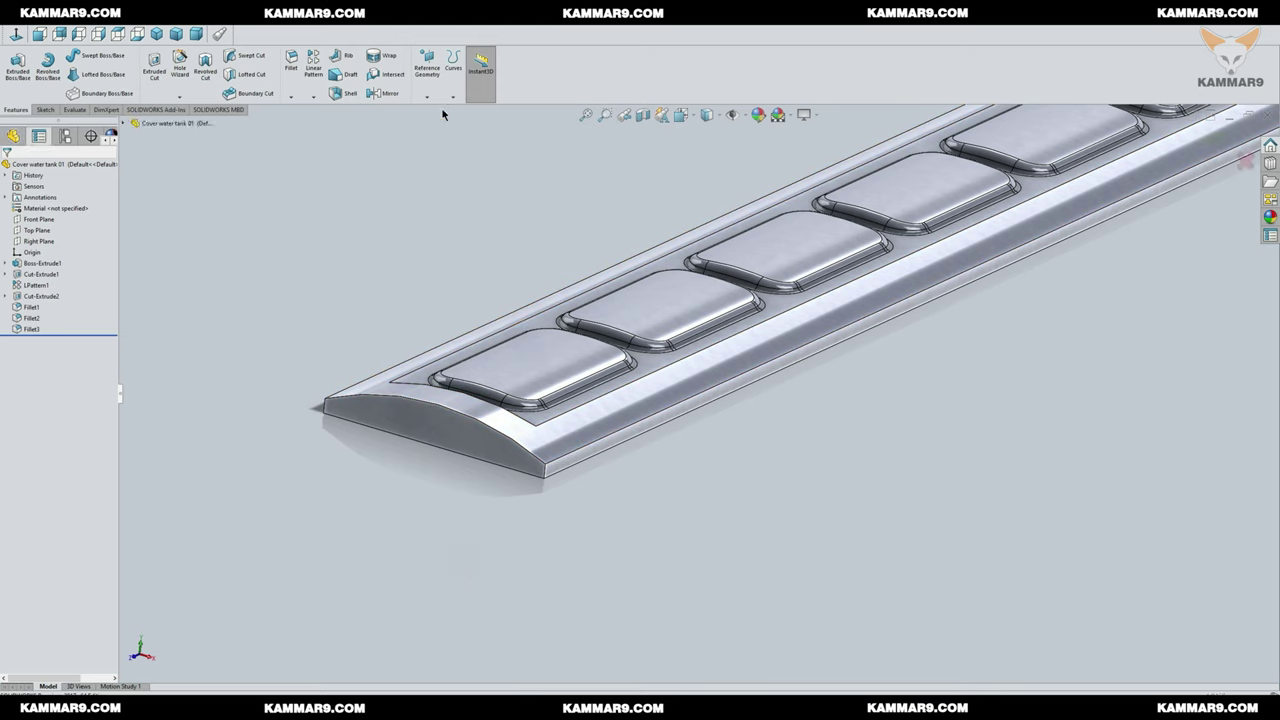
middle_click_drag(350, 284, 534, 460)
left_click(540, 514)
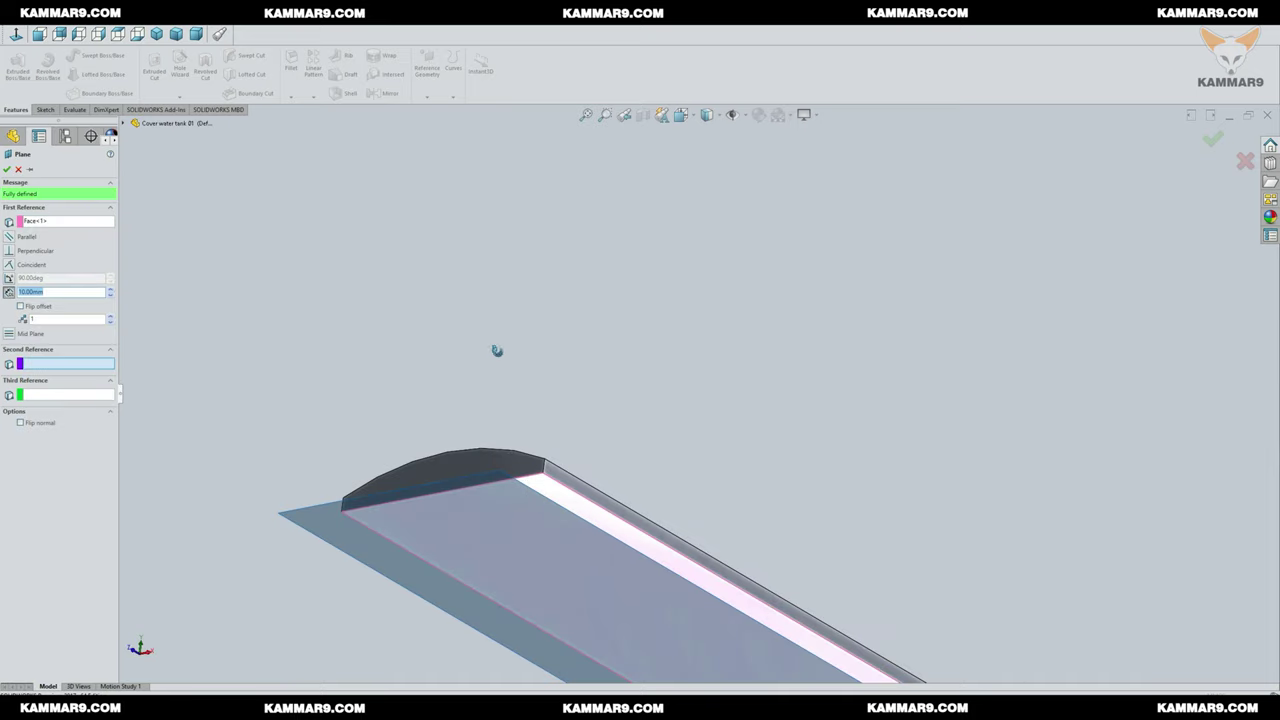
middle_click_drag(497, 351, 509, 457)
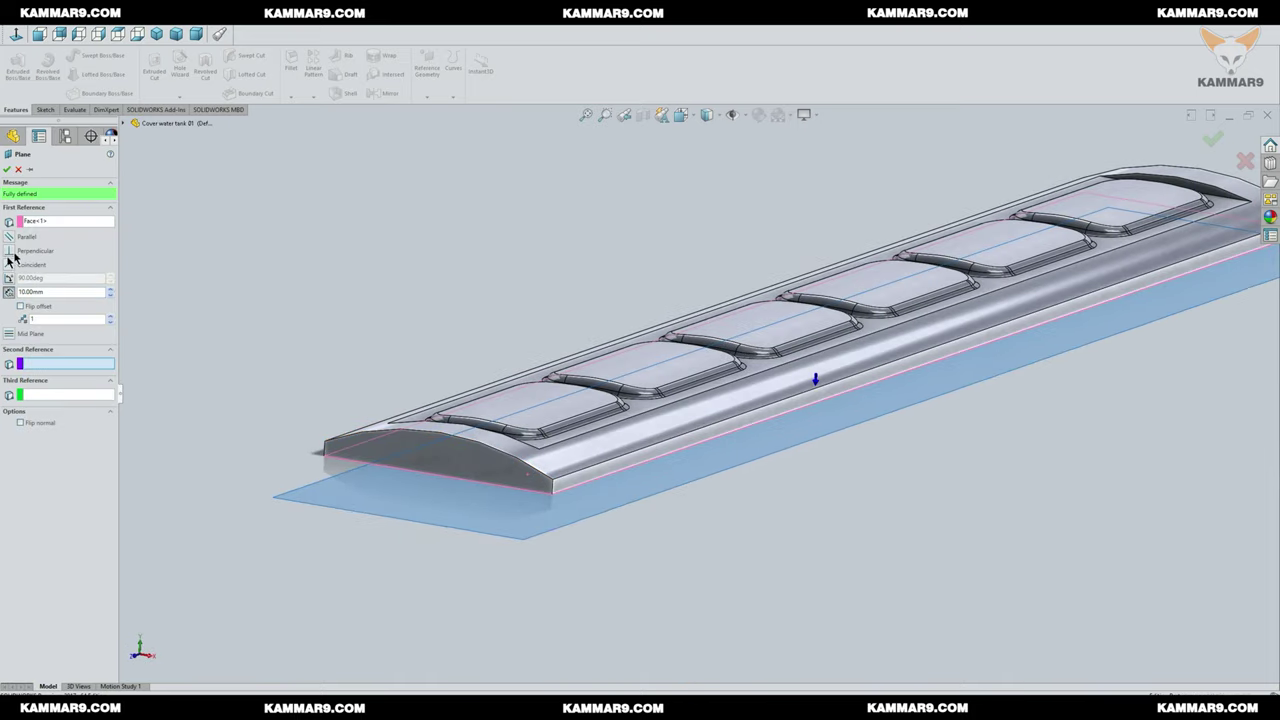
left_click(21, 307)
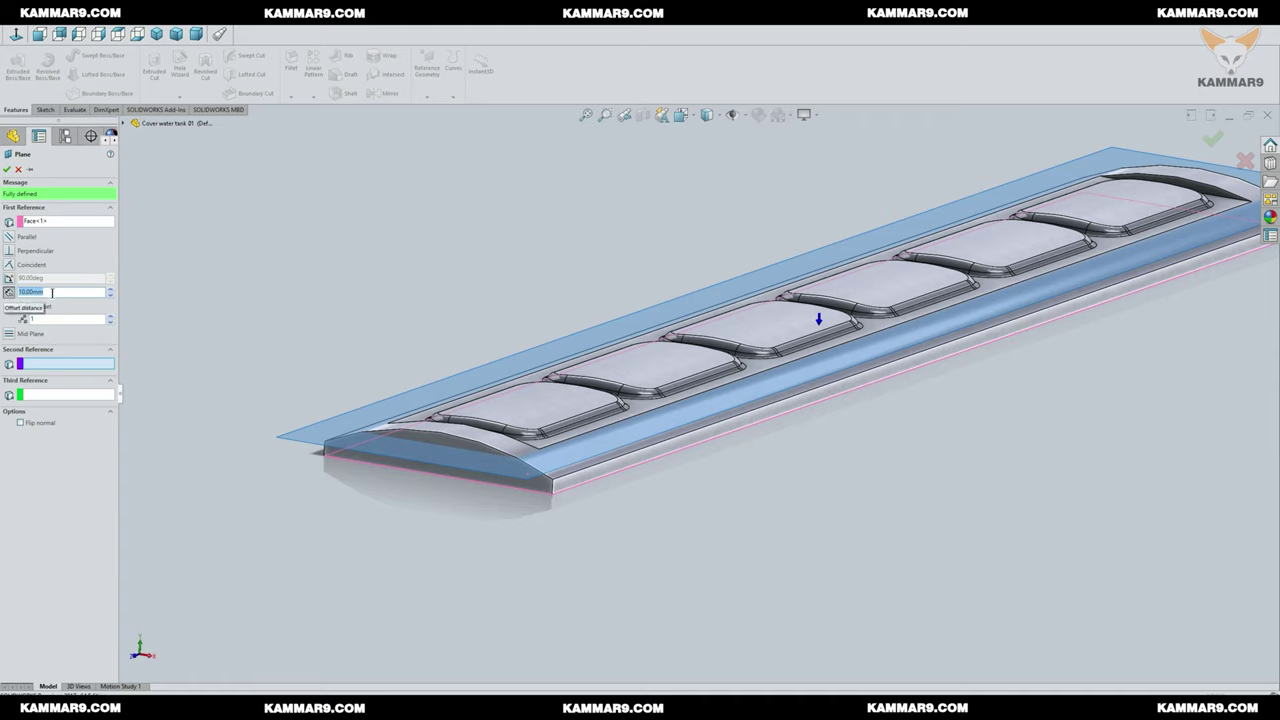
left_click(57, 291)
left_click(8, 169)
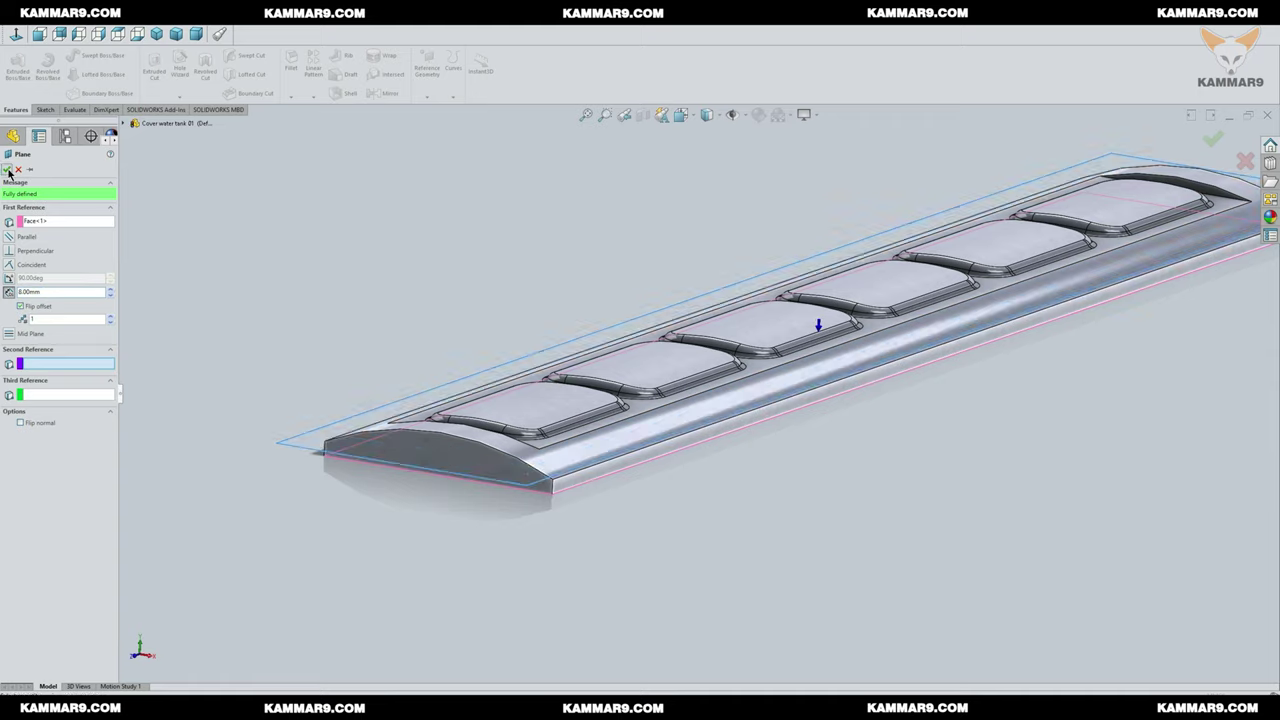
middle_click_drag(414, 294, 400, 297)
left_click(400, 297)
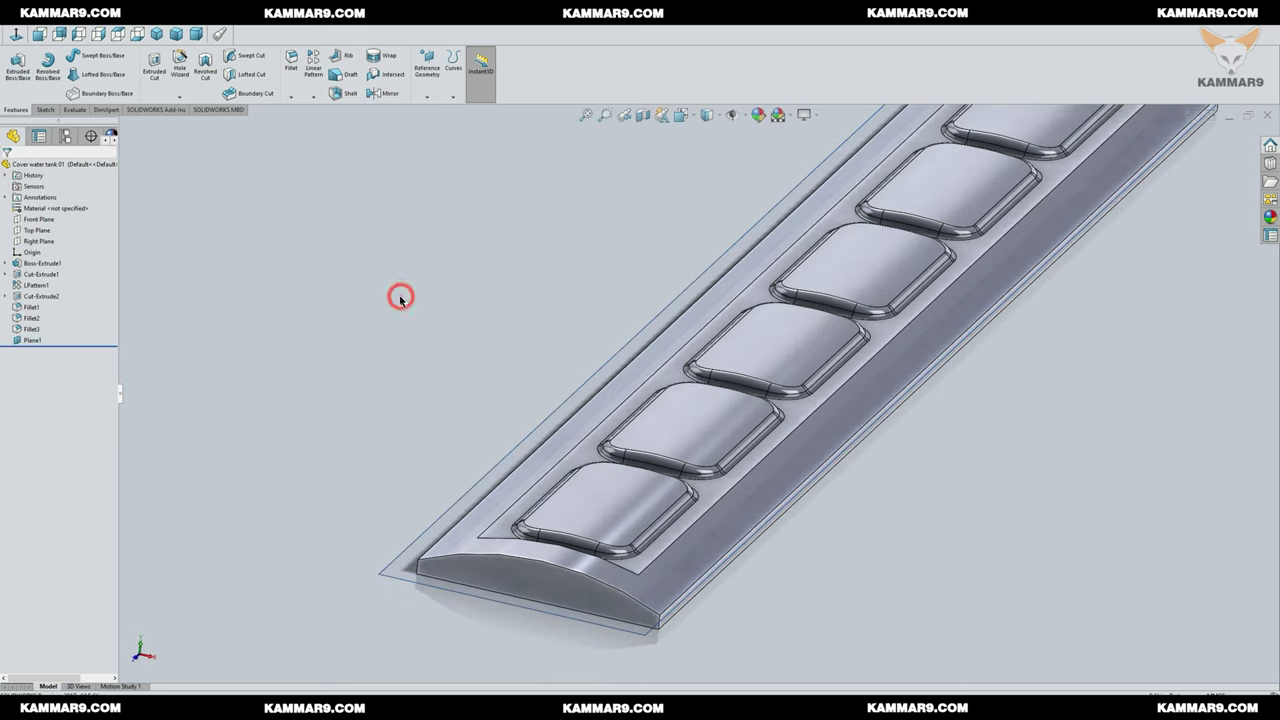
Step: Define a DIN counterbore hole for a Hex Socket Head Cap EN ISO 4762 screw with the Hole Wizard and choose its size
left_click(179, 65)
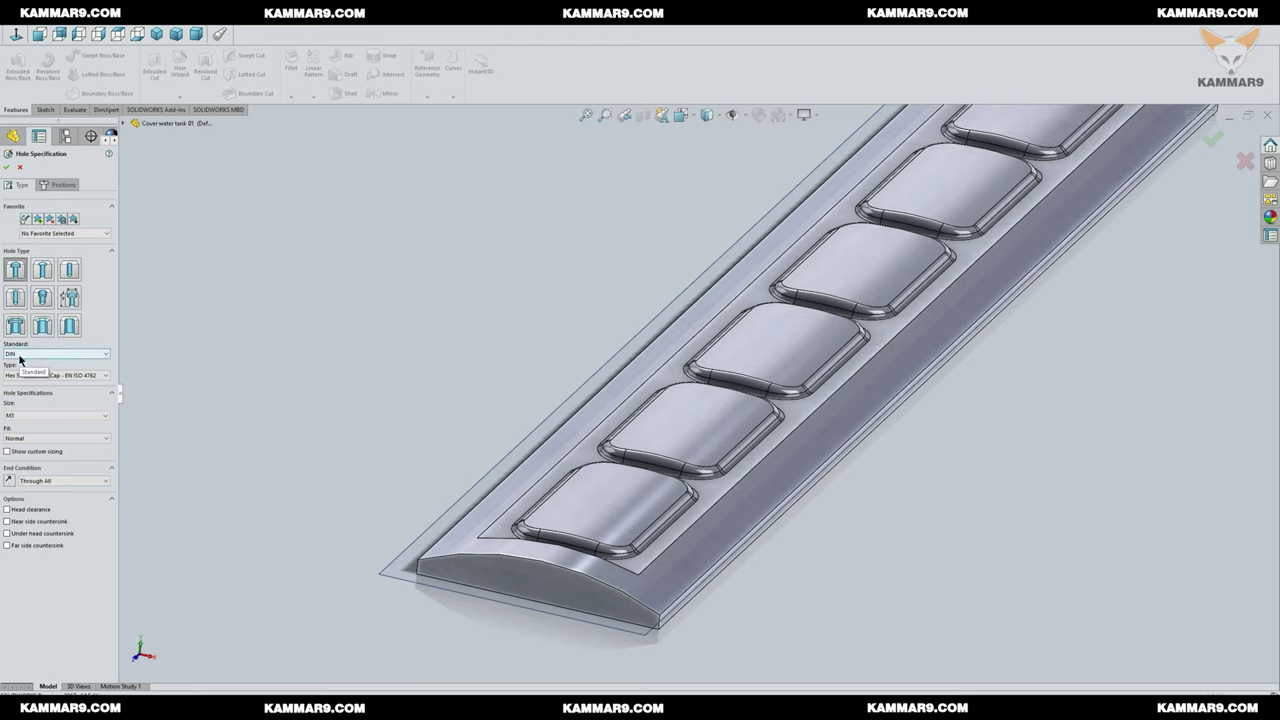
left_click(58, 376)
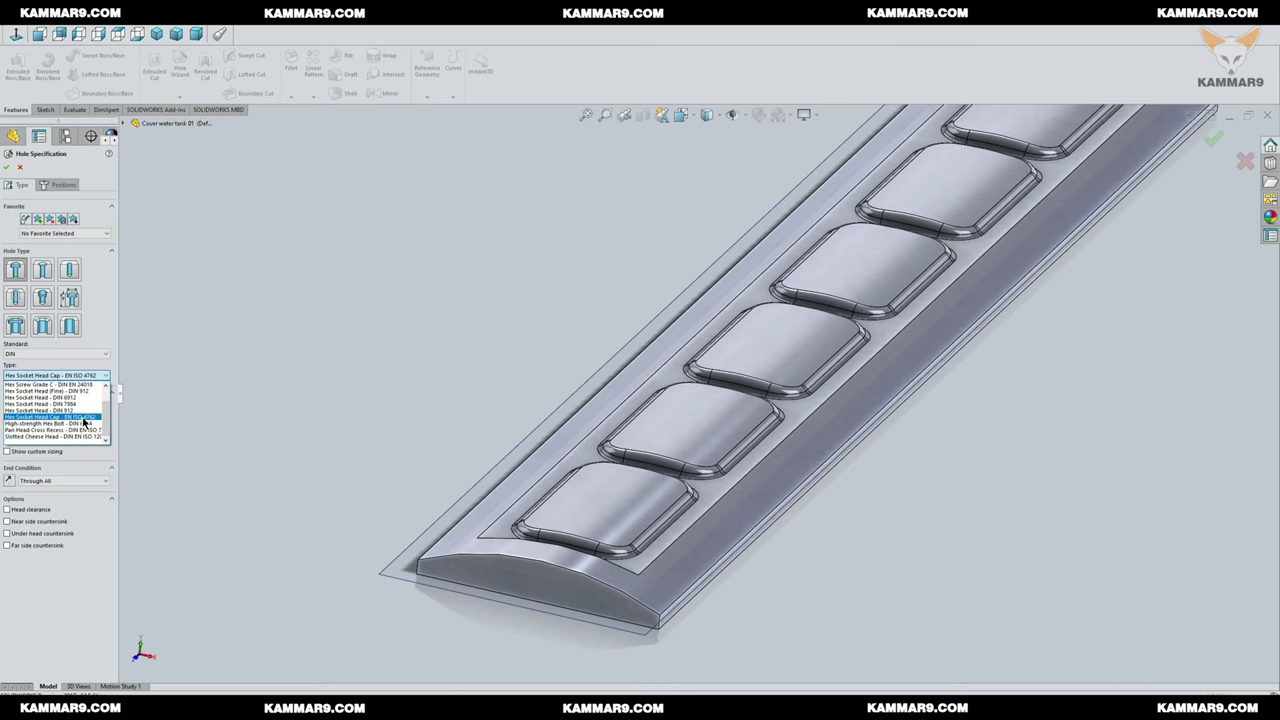
left_click(84, 418)
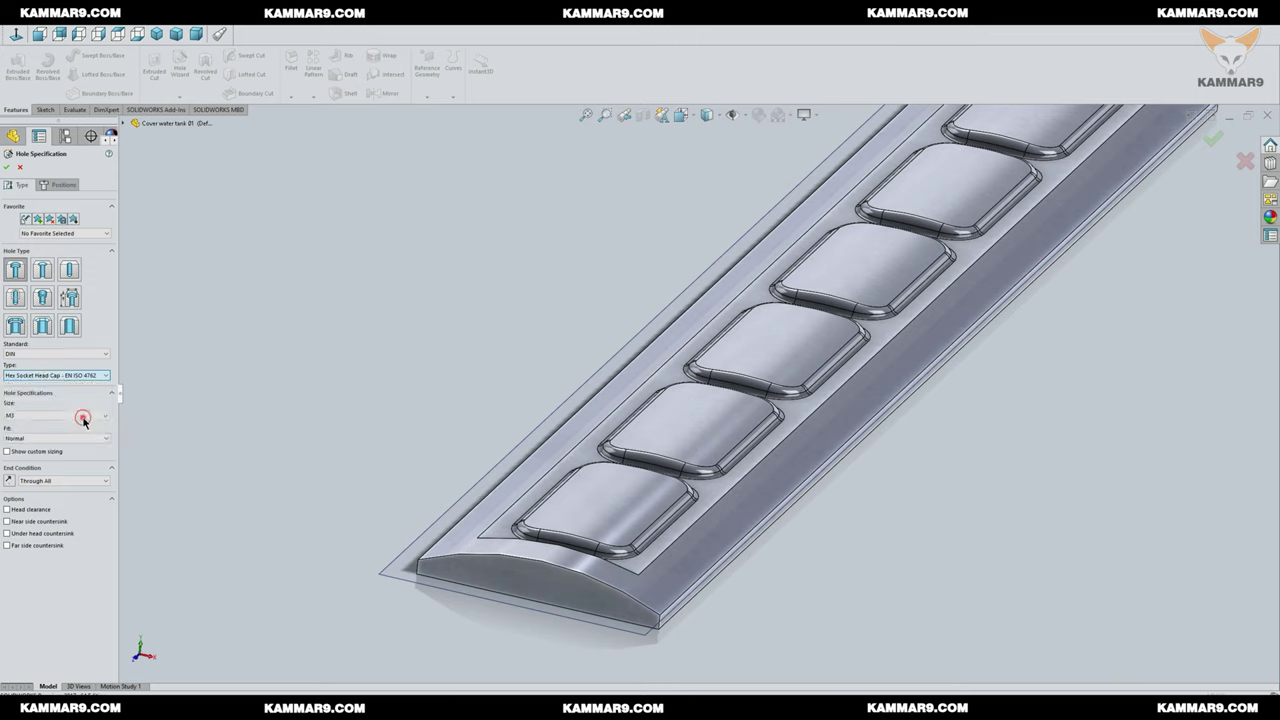
left_click(32, 416)
left_click(28, 441)
Step: Place one hole on the offset plane and move its centre point inside a corner of the cover's rim
left_click(70, 187)
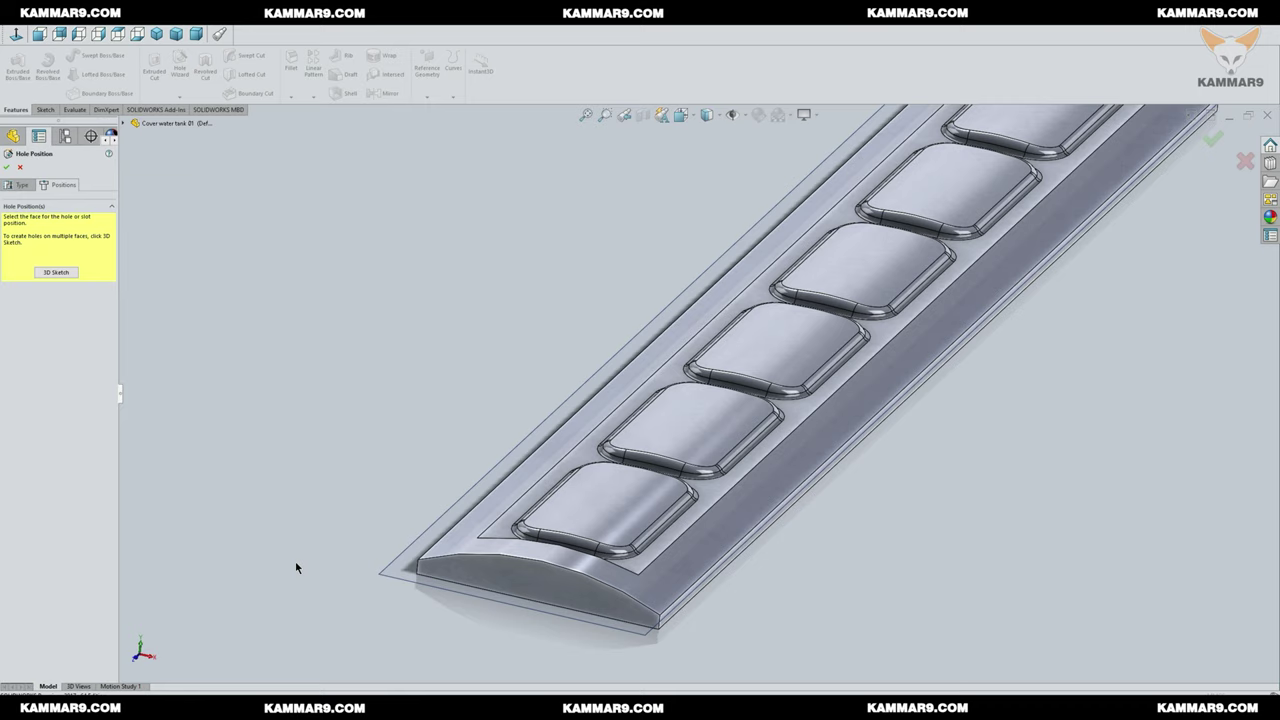
left_click(398, 573)
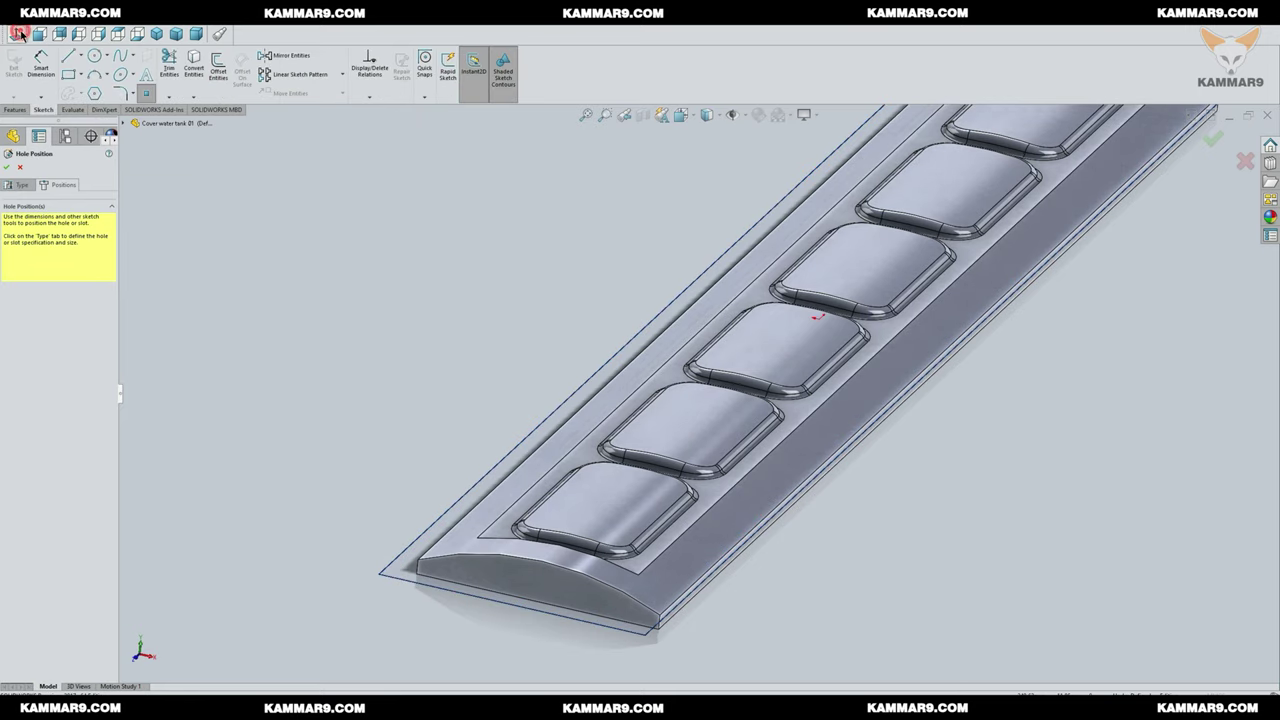
key("ctrl+8")
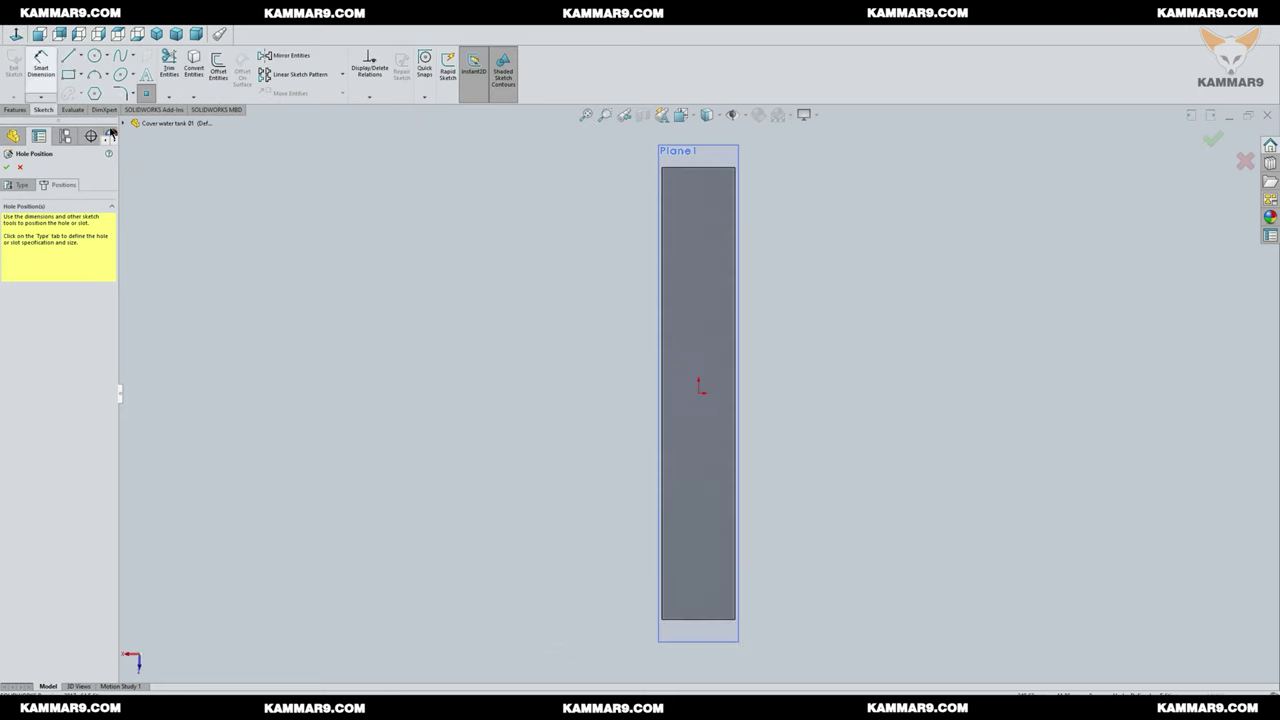
left_click(16, 36)
scroll(752, 625, "down", 8)
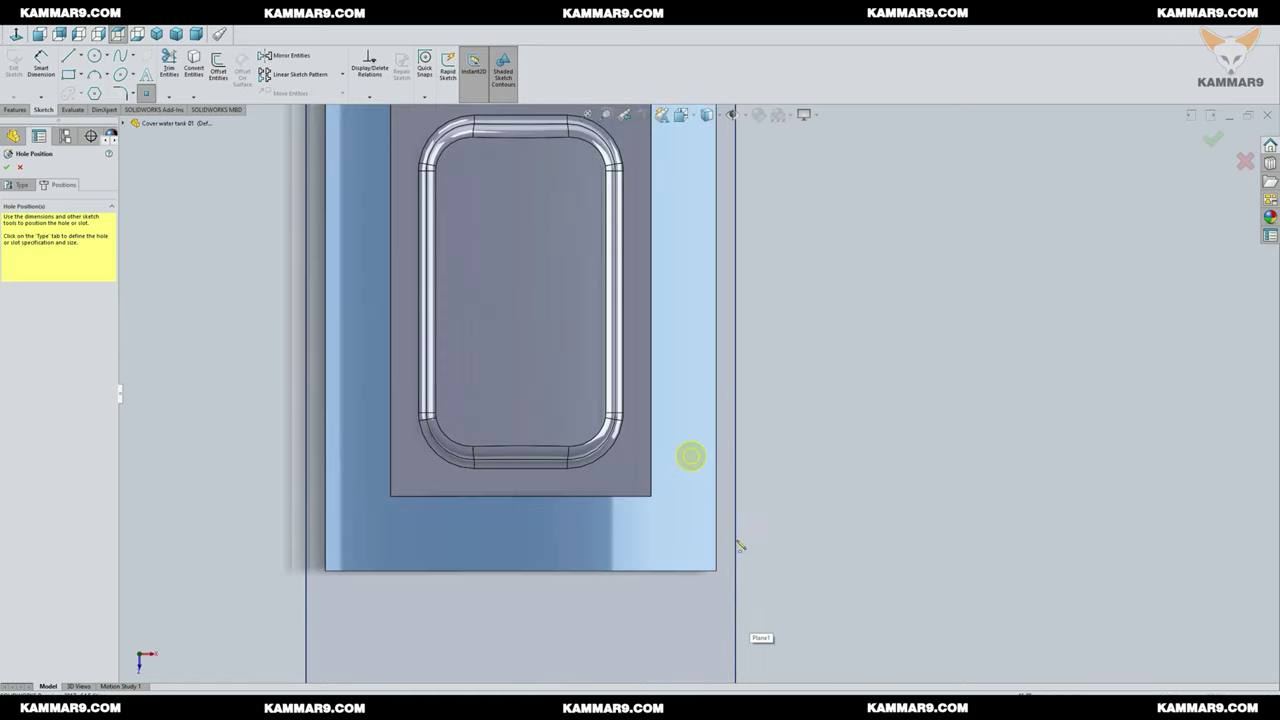
scroll(680, 650, "down", 4)
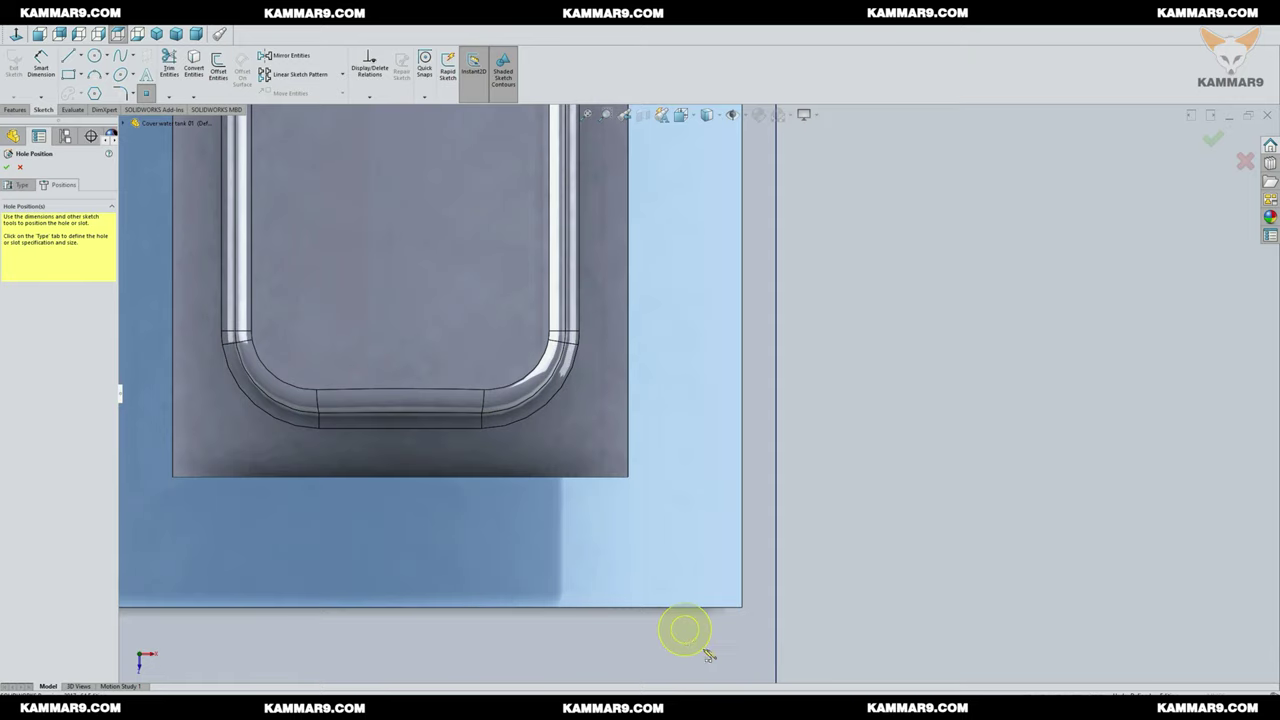
left_click(690, 651)
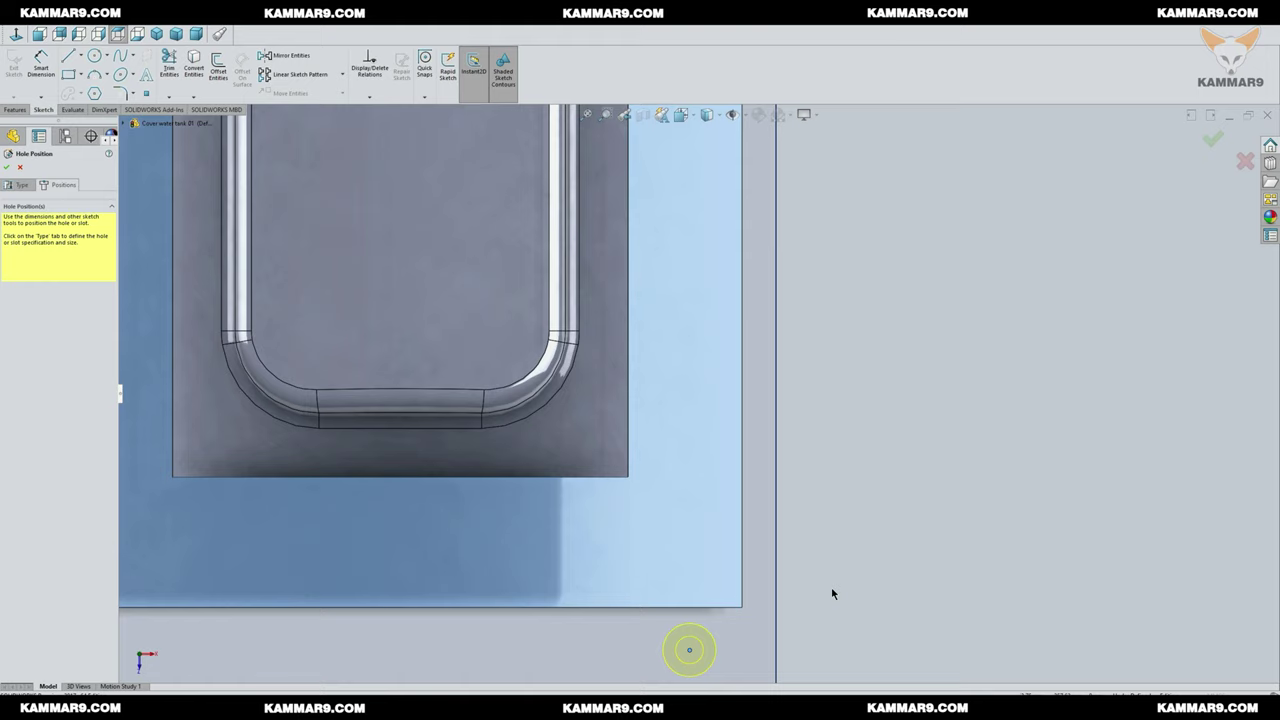
left_click(690, 651)
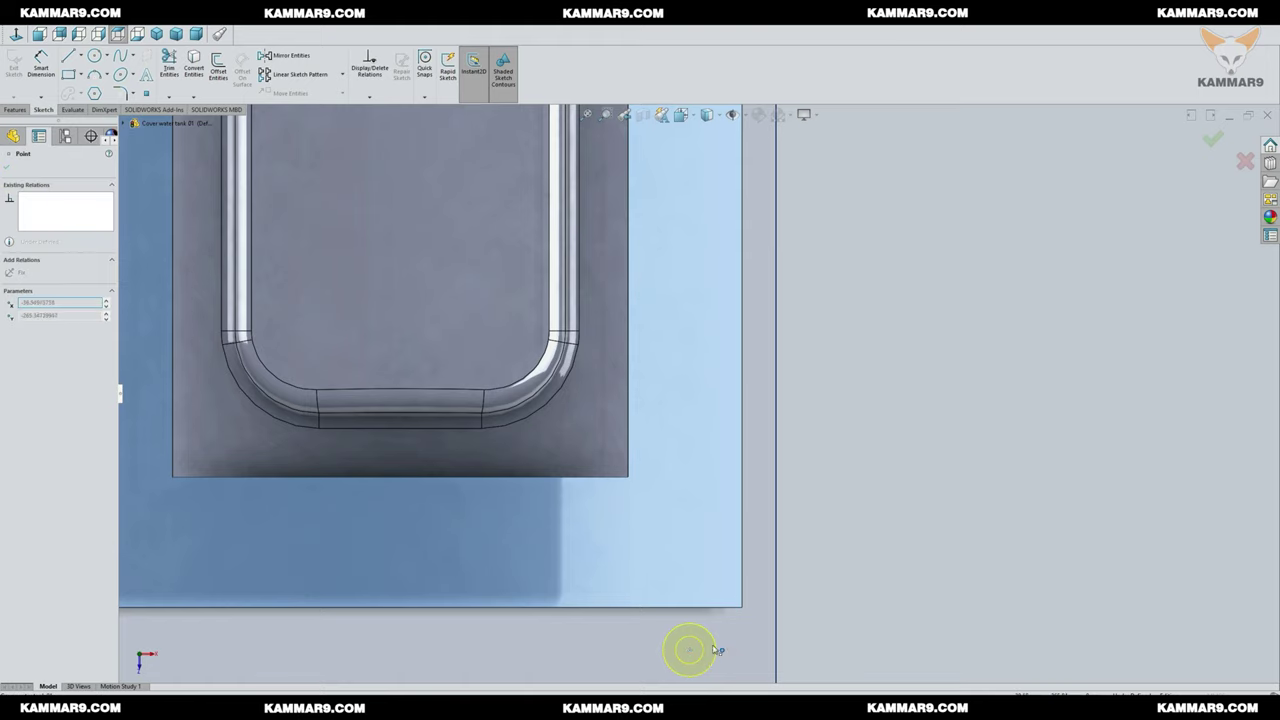
mouse_move(695, 550)
middle_mouse_down()
mouse_move(820, 571)
mouse_move(834, 557)
mouse_move(770, 487)
mouse_move(680, 478)
mouse_move(800, 543)
mouse_move(808, 530)
middle_mouse_up()
scroll(685, 482, "down", 3)
scroll(728, 490, "down", 2)
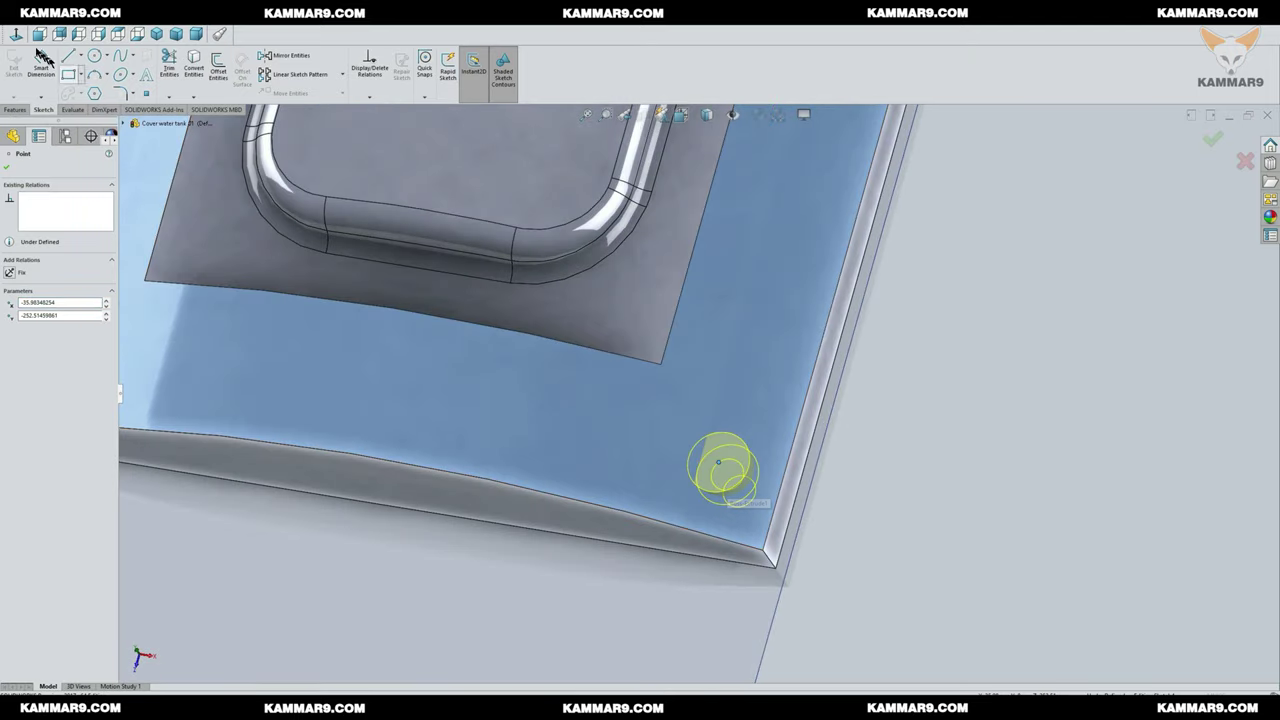
Step: Dimension the hole's centre 4 mm from the cover's adjacent long side edge
left_click(16, 34)
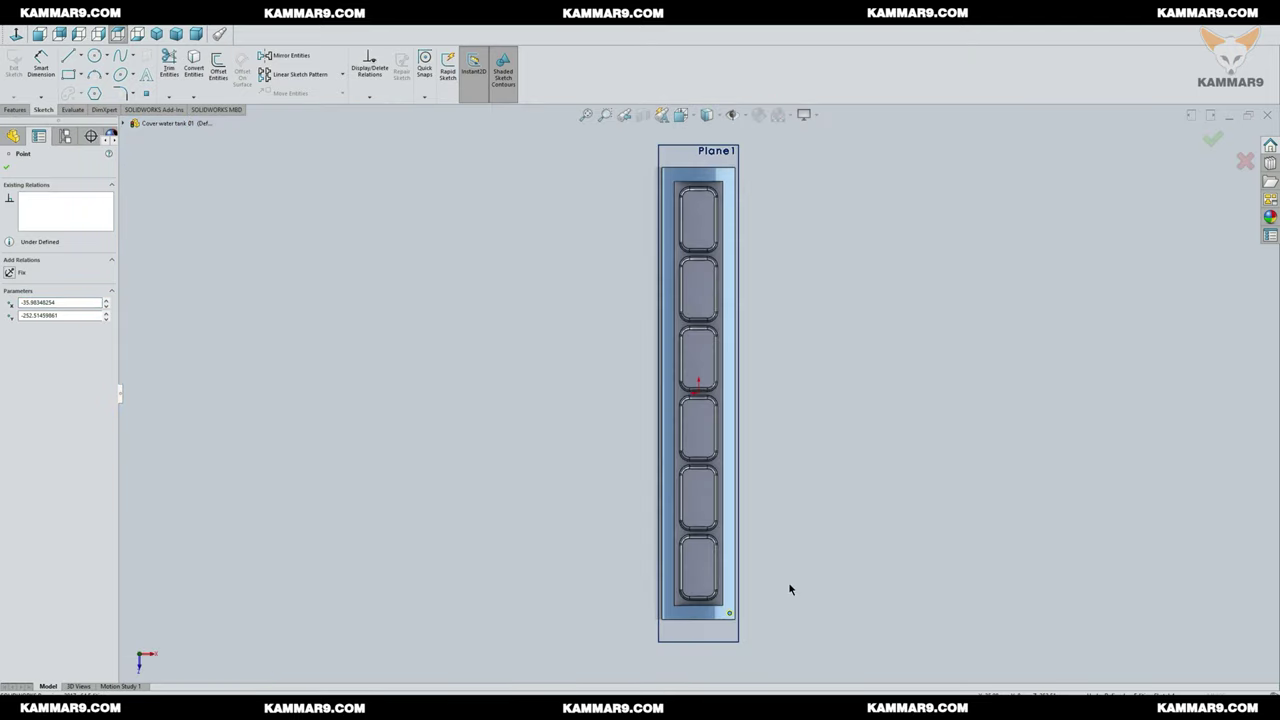
scroll(654, 563, "down", 5)
scroll(680, 490, "down", 3)
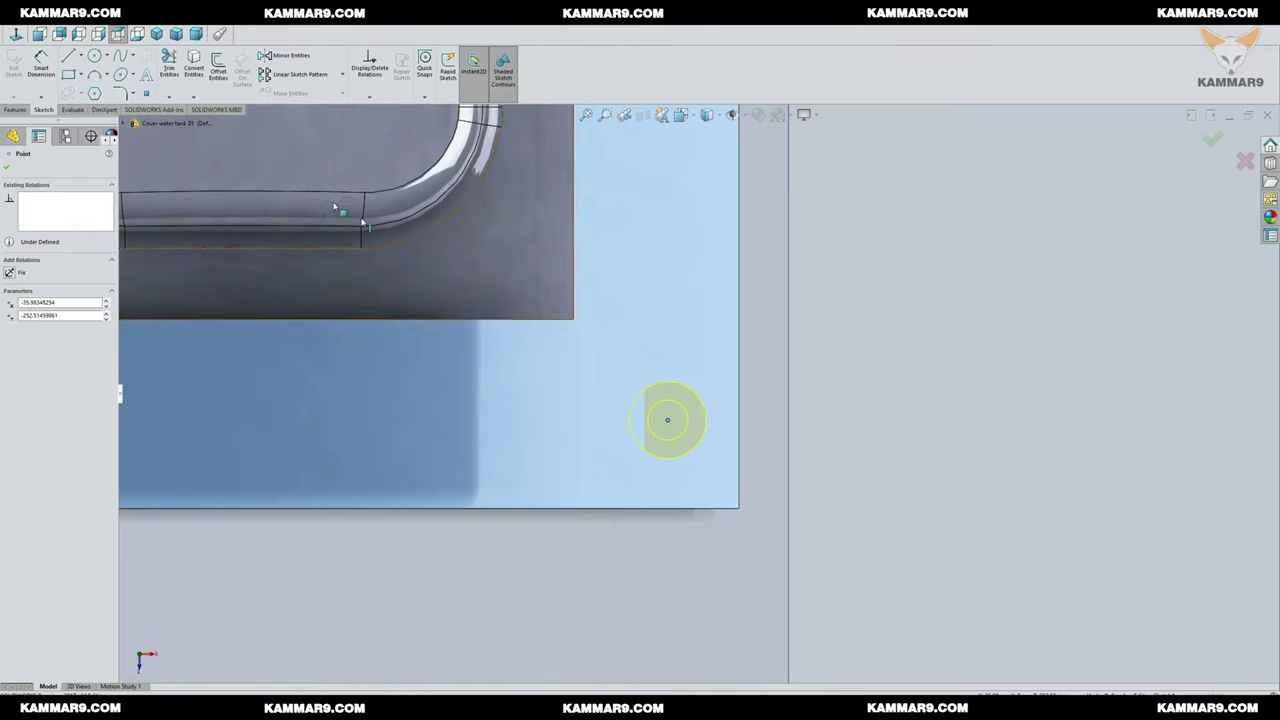
left_click(41, 64)
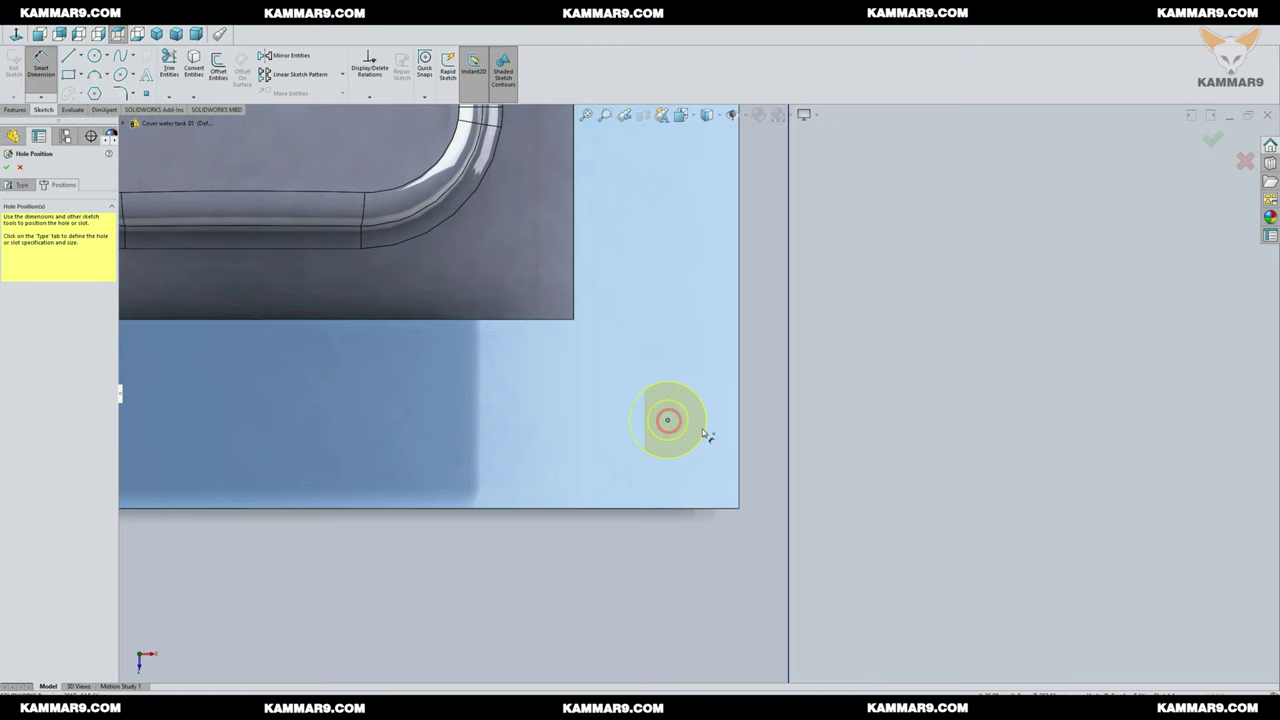
left_click(740, 432)
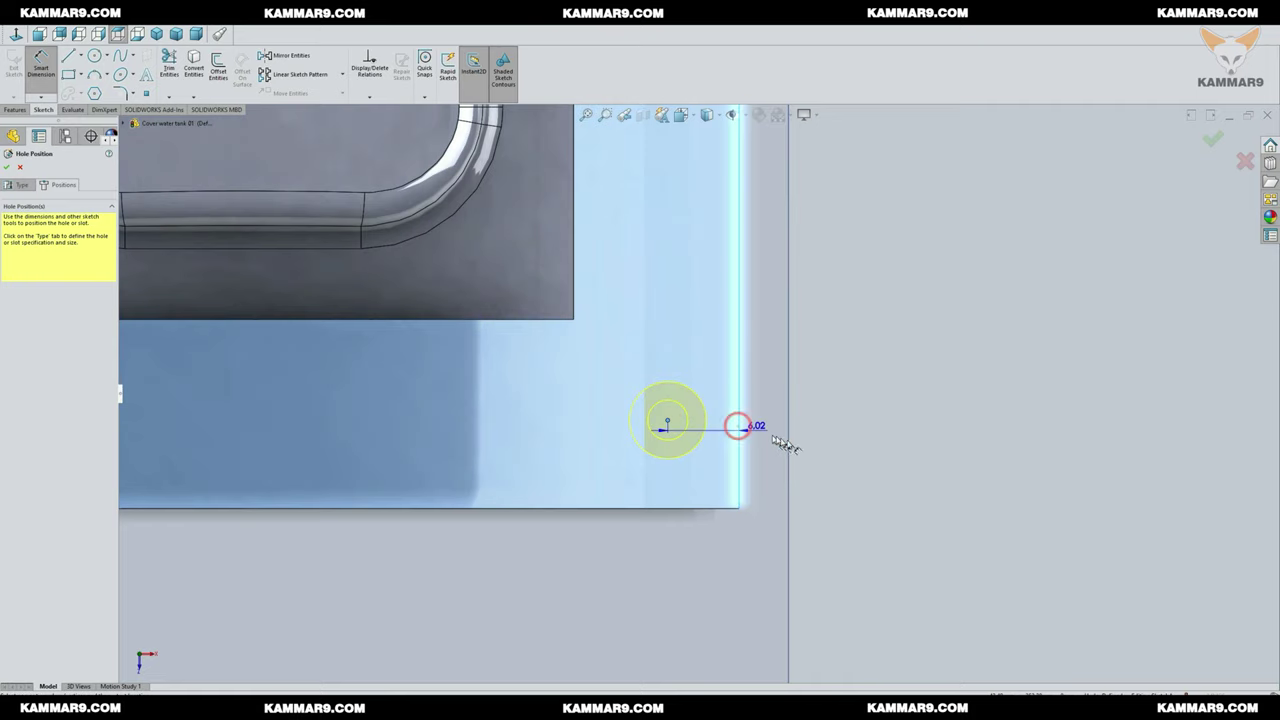
left_click(878, 455)
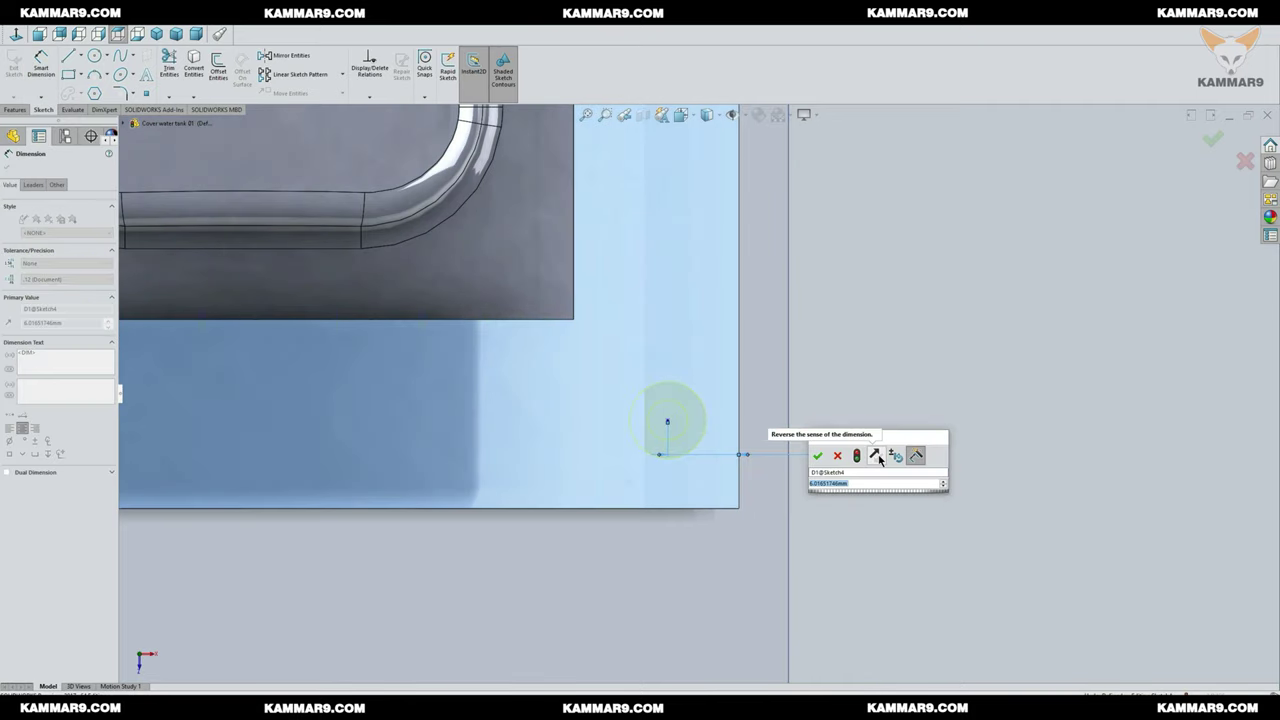
type("4")
key("Return")
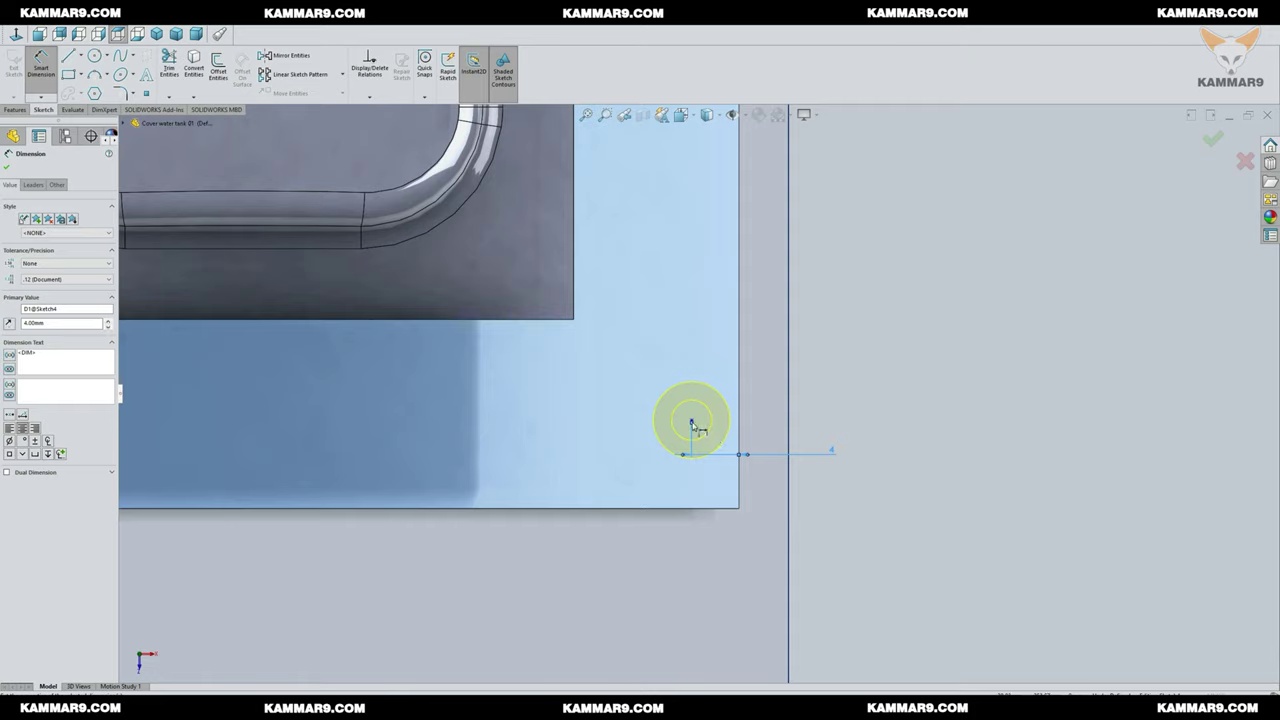
Step: Dimension the hole's centre 10 mm from the cover's adjacent short end edge and finish the counterbored hole
left_click(674, 509)
left_click(677, 589)
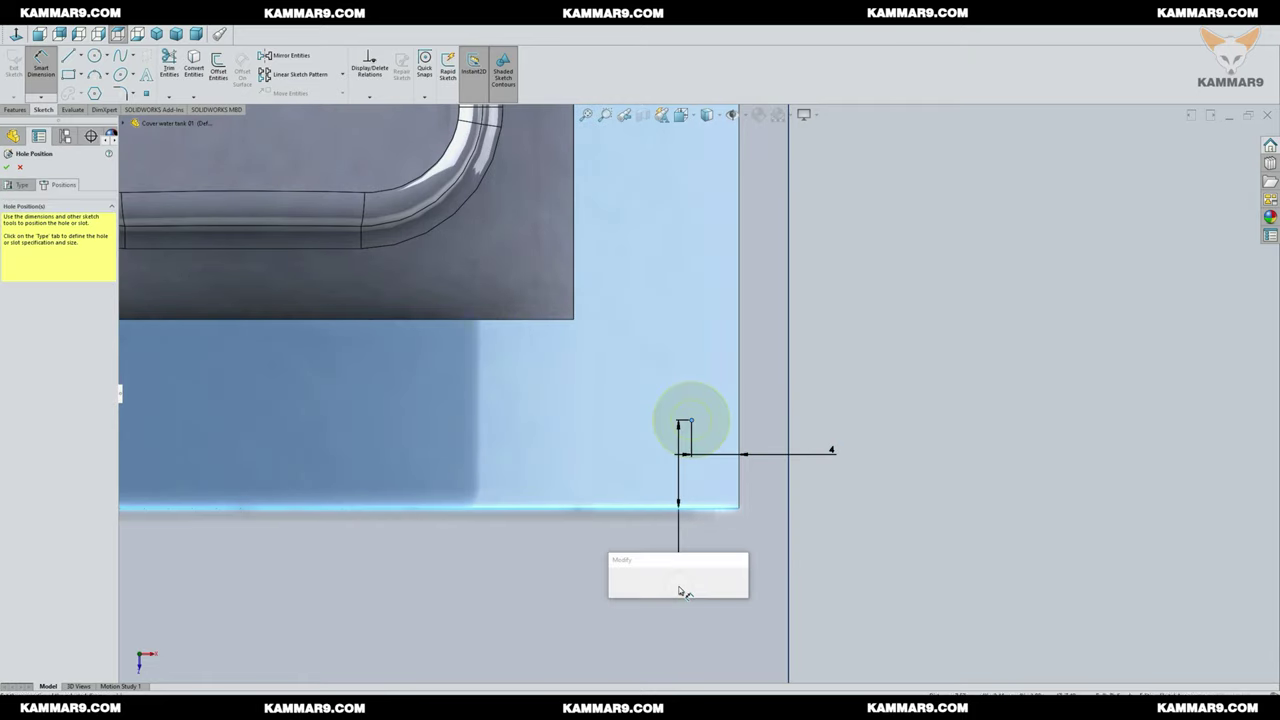
type("10")
key("Return")
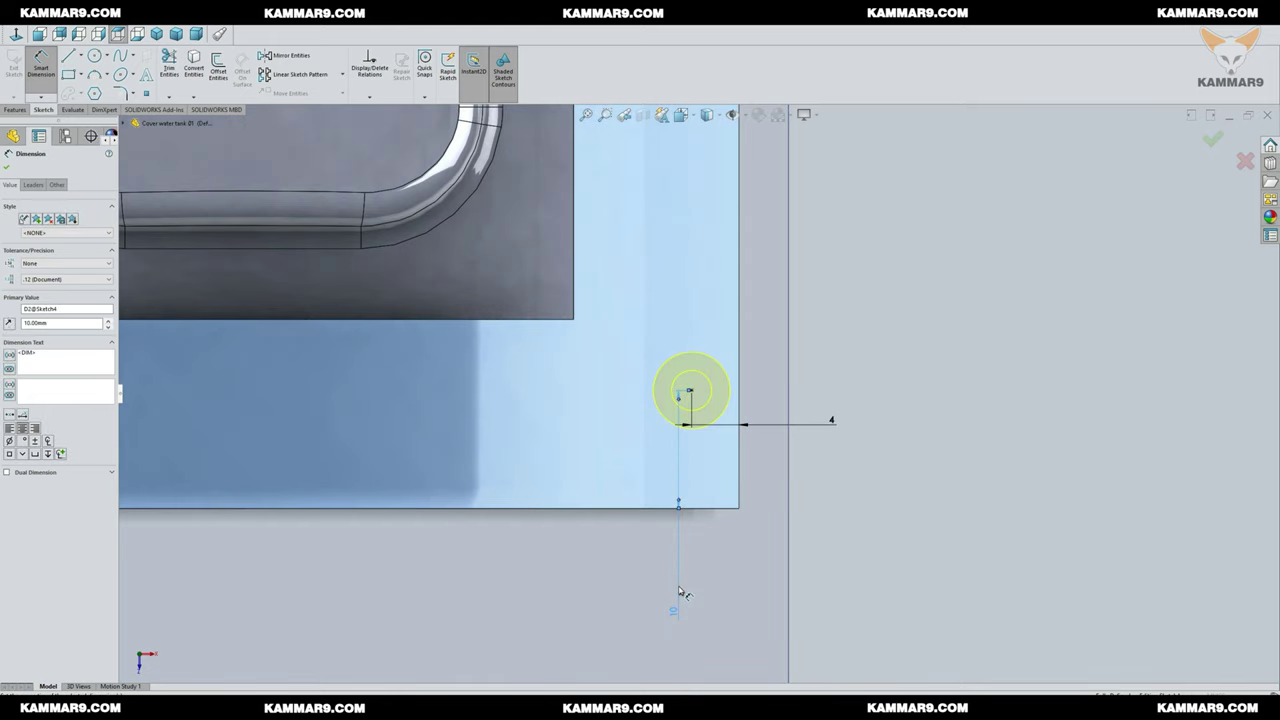
scroll(679, 592, "up", 5)
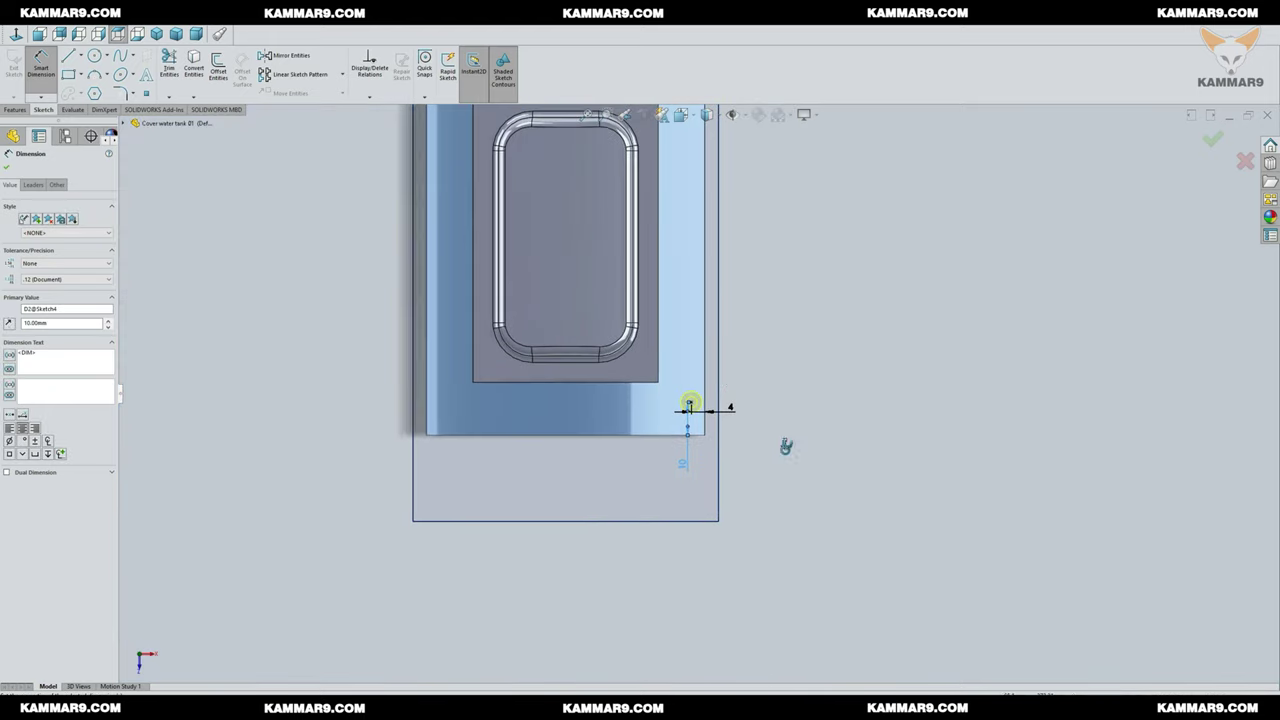
middle_click_drag(786, 446, 710, 411)
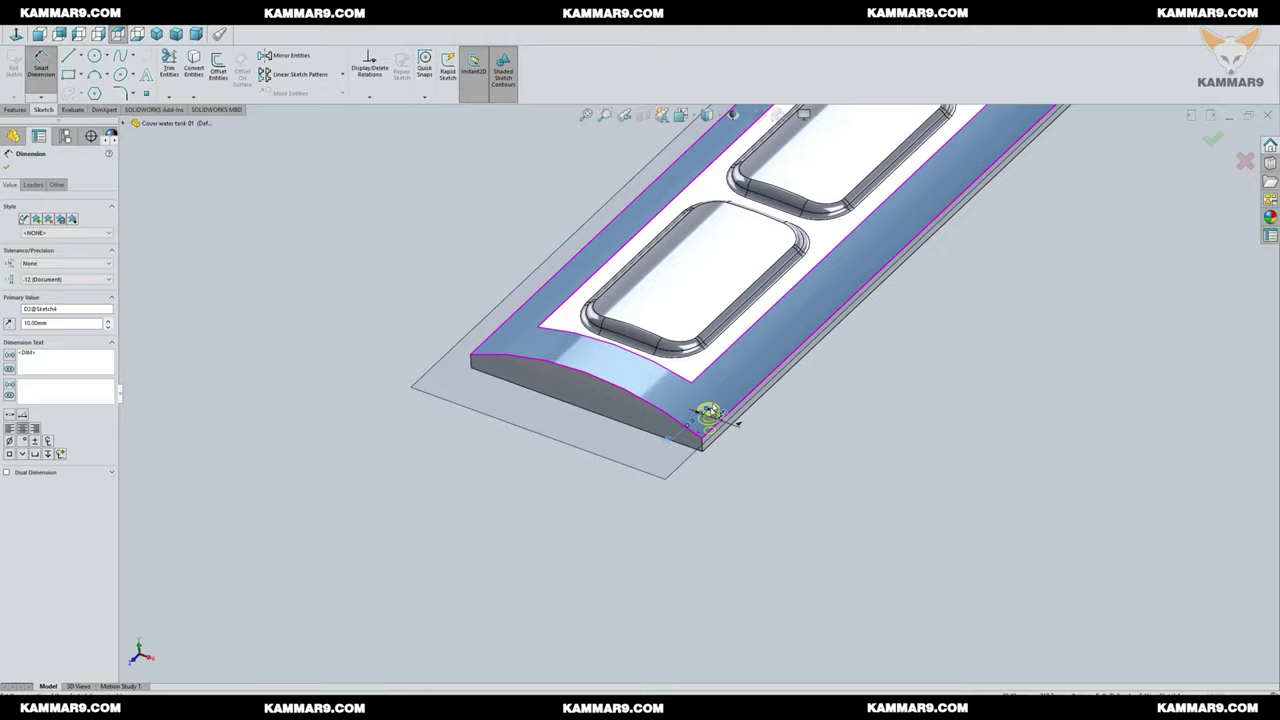
scroll(708, 412, "down", 8)
middle_click_drag(765, 456, 800, 430)
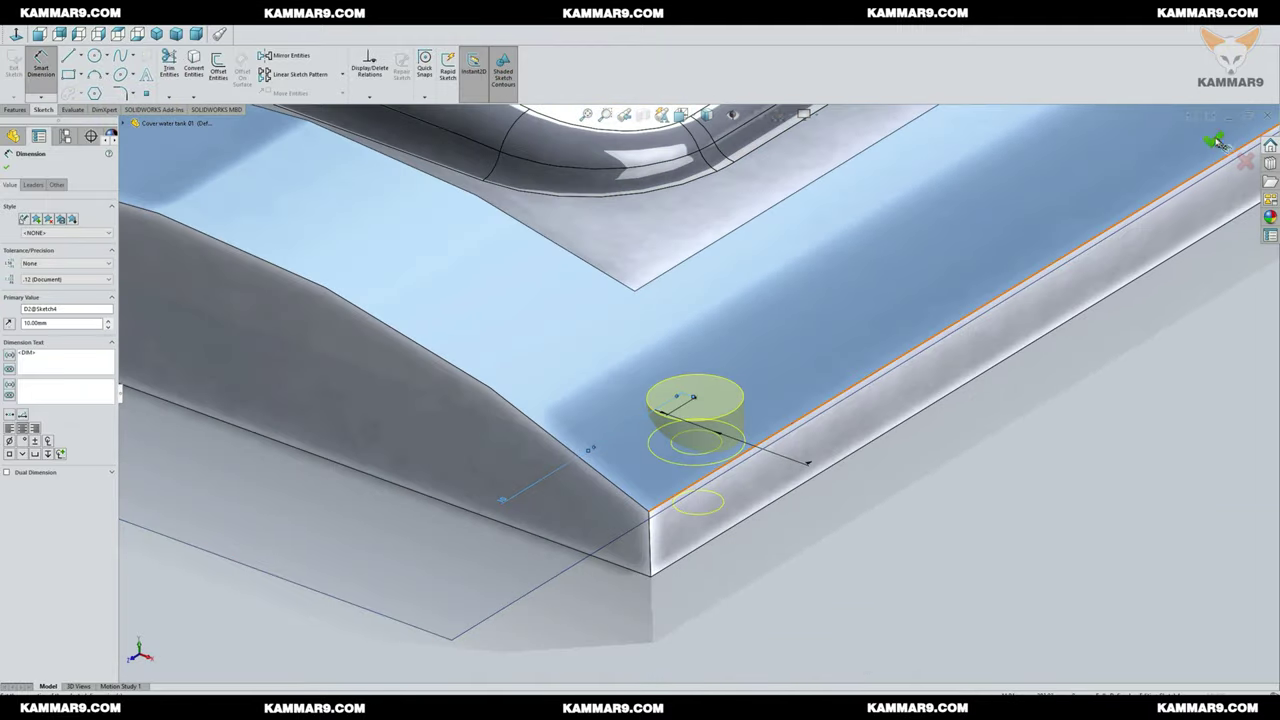
left_click(1212, 140)
left_click(817, 557)
mouse_move(817, 557)
middle_mouse_down()
mouse_move(858, 485)
mouse_move(866, 591)
mouse_move(837, 314)
mouse_move(884, 440)
mouse_move(858, 468)
middle_mouse_up()
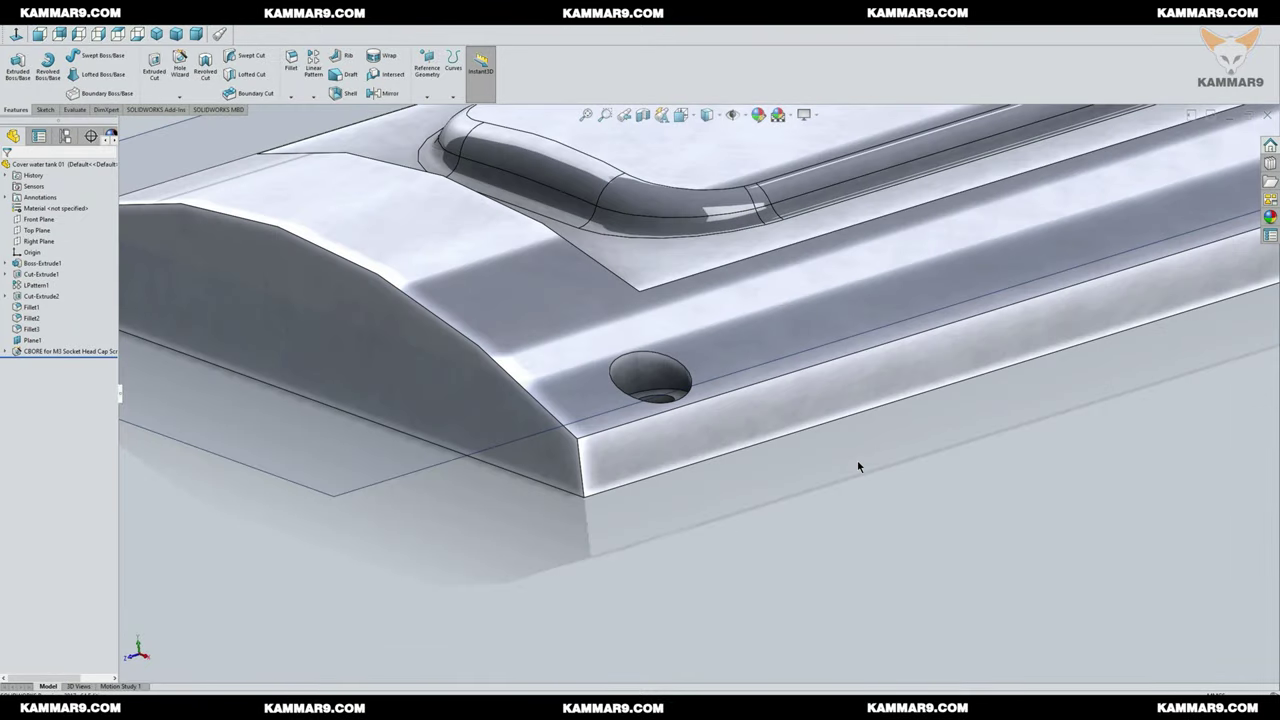
Step: Create a linear pattern of the counterbored hole along the cover's long edge with 50 mm spacing, 11 instances and partial preview
left_click(75, 351)
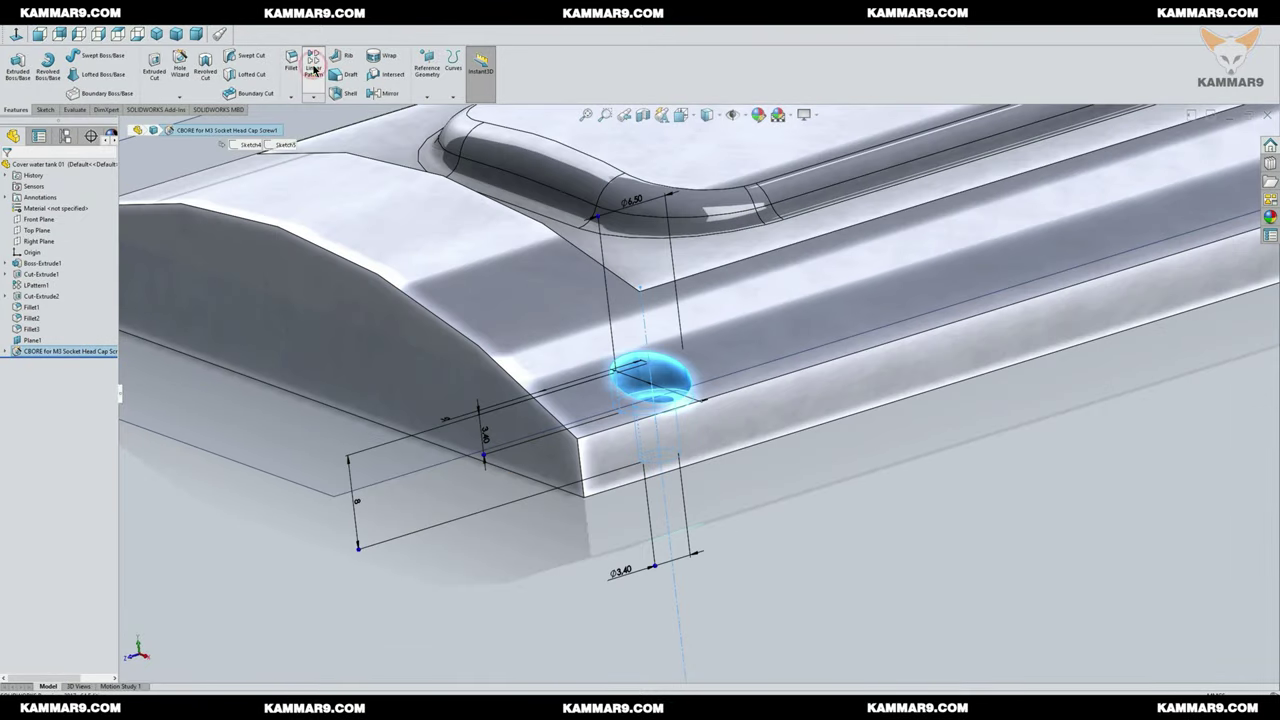
left_click(313, 65)
scroll(680, 400, "up", 10)
scroll(1180, 362, "down", 3)
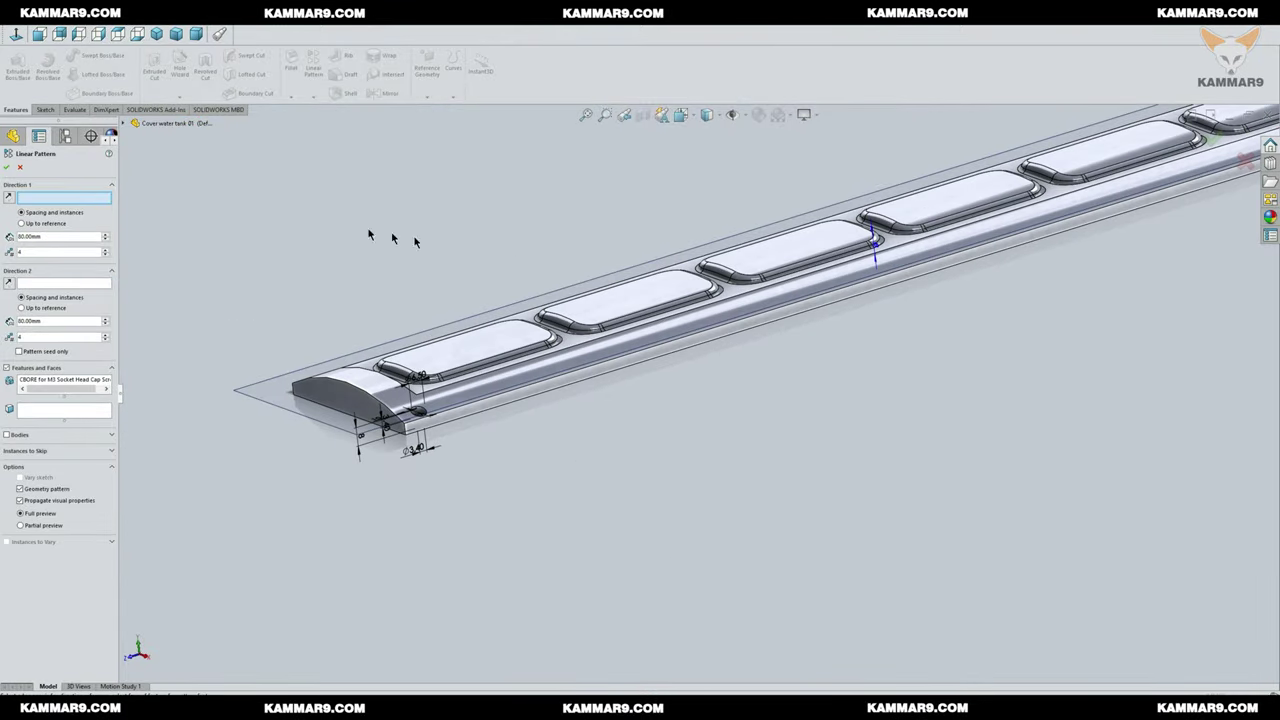
left_click(552, 397)
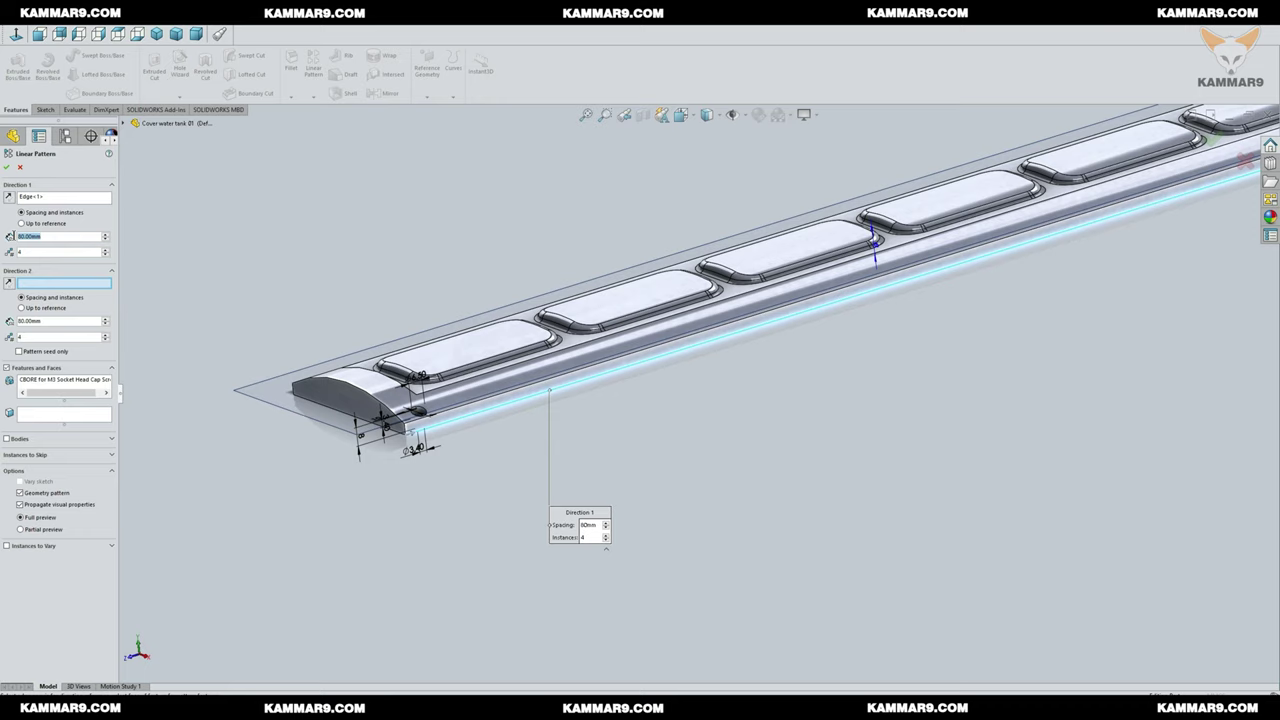
type("50")
left_click(22, 529)
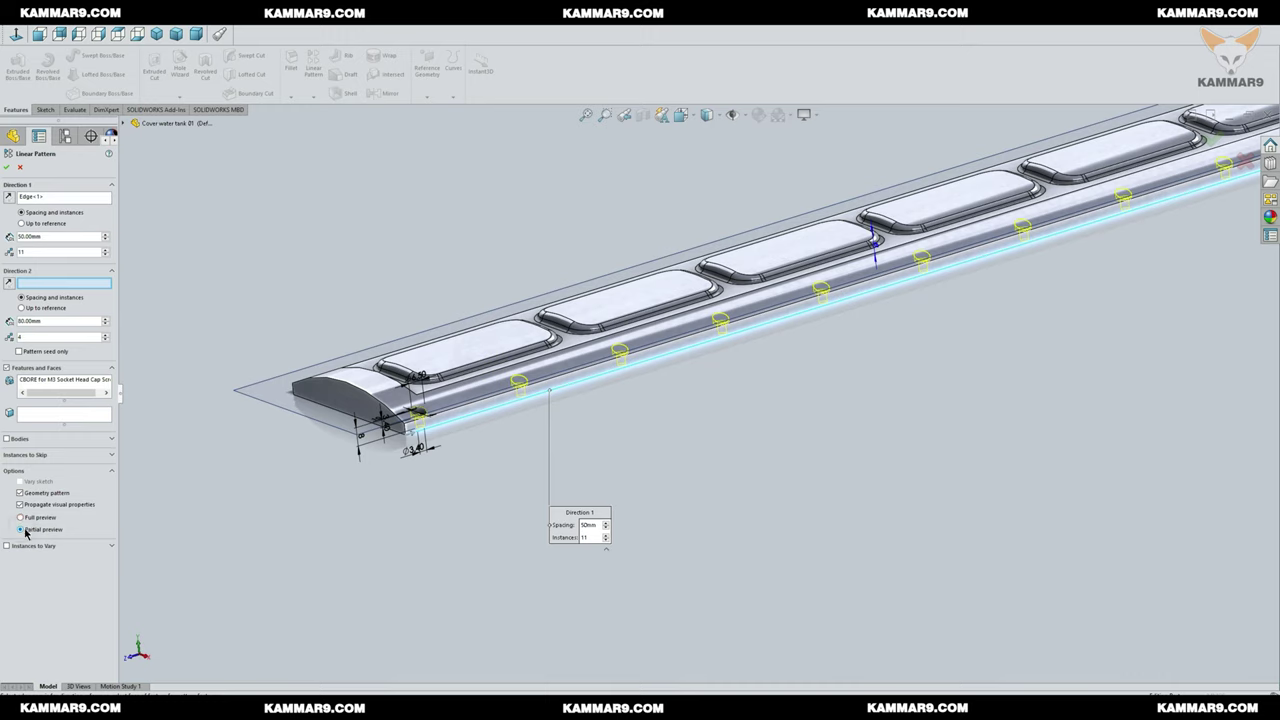
scroll(820, 437, "up", 5)
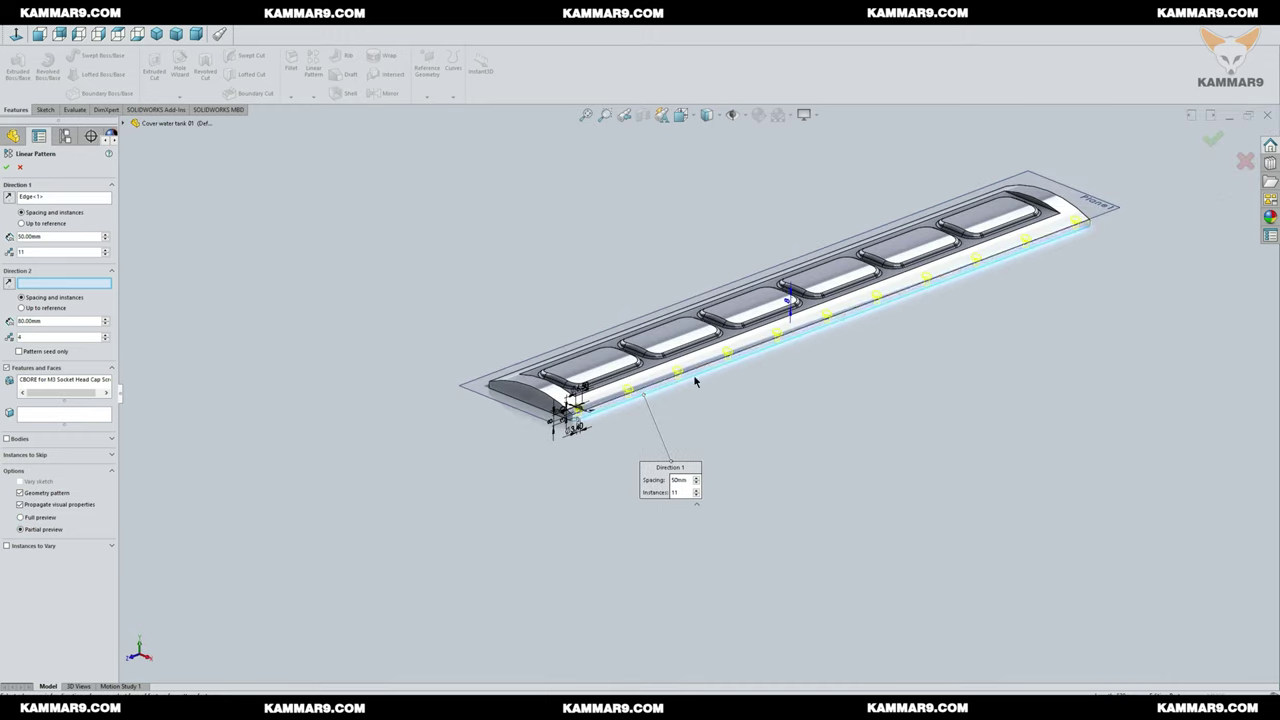
left_click(111, 271)
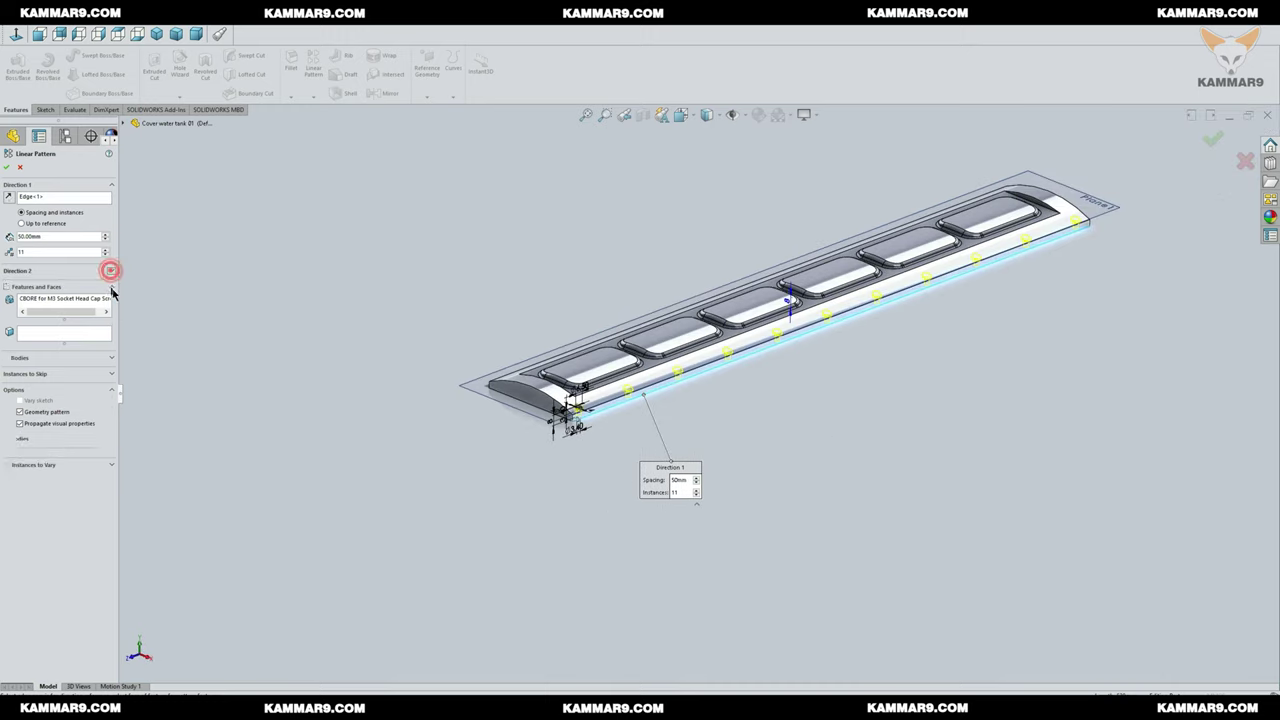
scroll(877, 214, "down", 2)
middle_click_drag(830, 240, 730, 262)
Step: Mirror the counterbored hole and its linear pattern about the Right Plane onto the opposite long rim
left_click(61, 351)
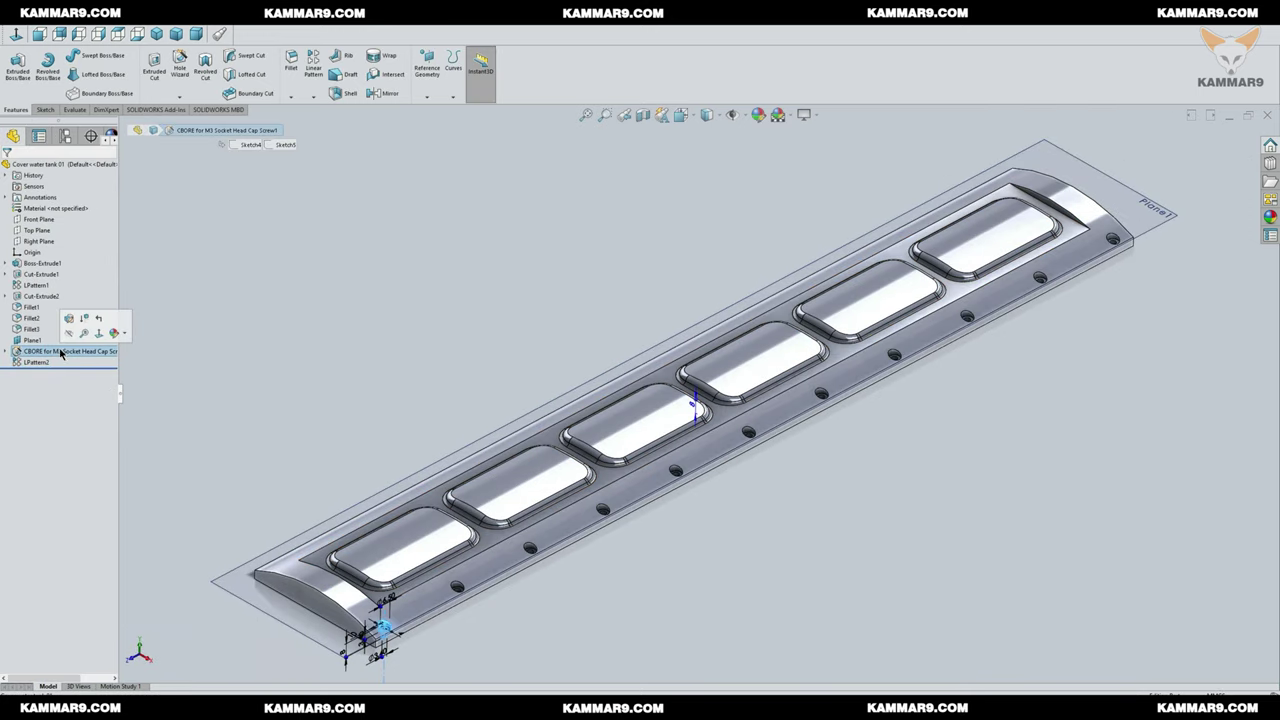
left_click(36, 362, "ctrl")
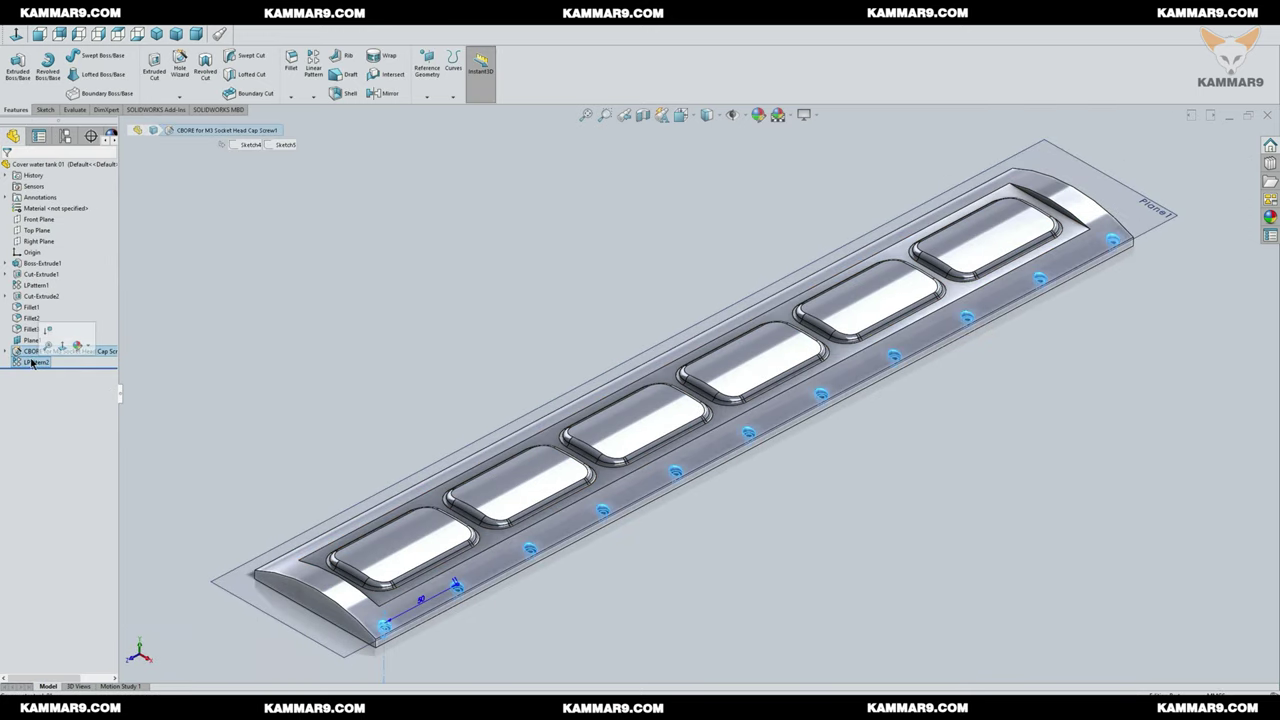
left_click(384, 94)
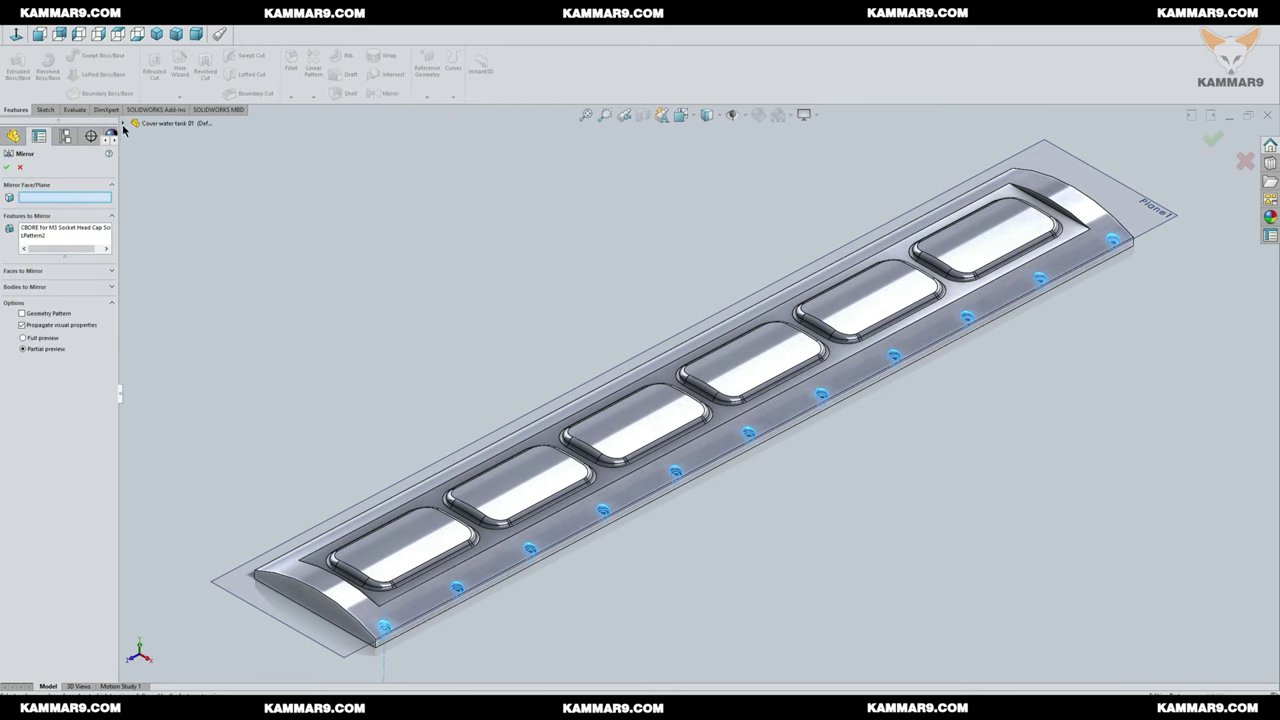
left_click(123, 124)
left_click(165, 200)
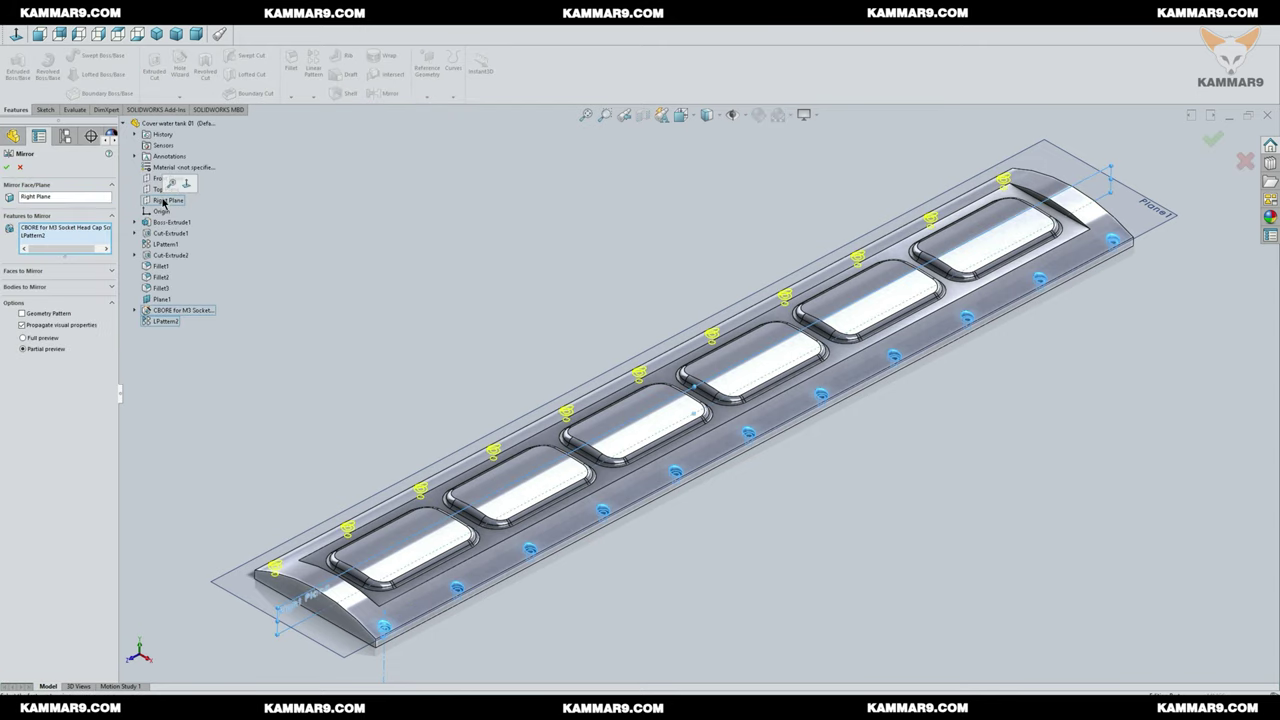
left_click(8, 167)
middle_click_drag(406, 300, 566, 303)
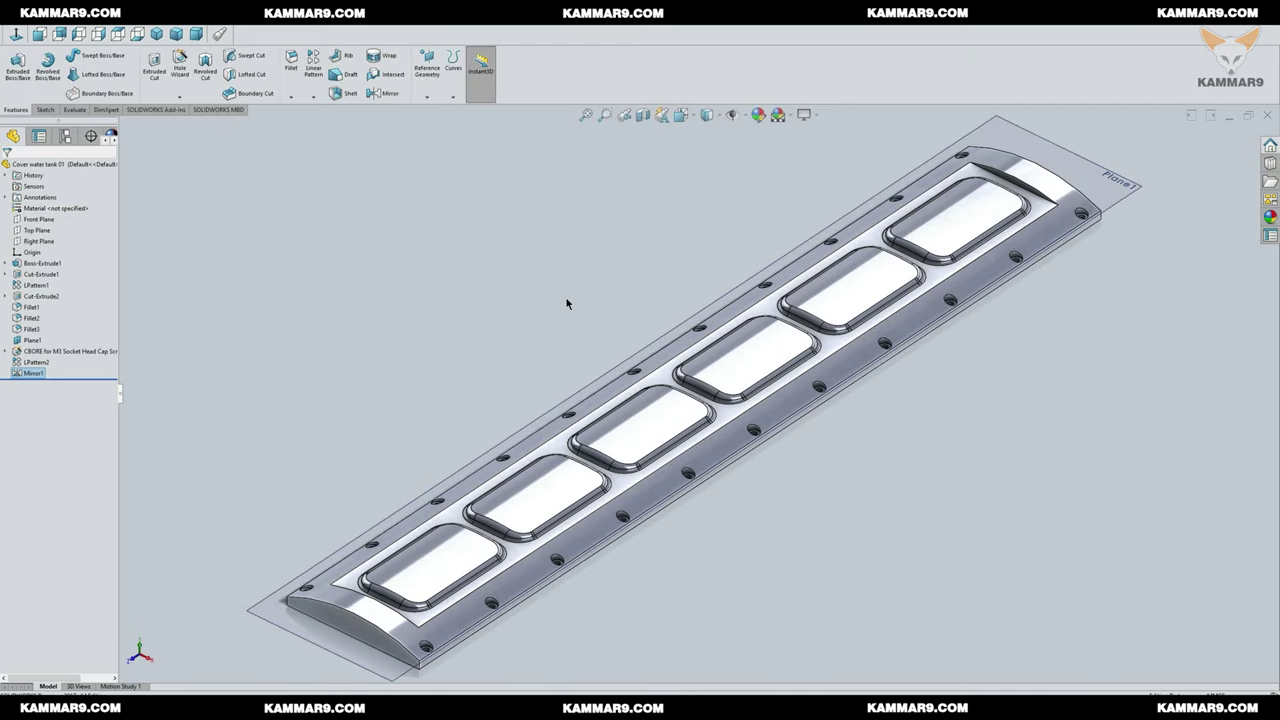
Step: Fillet the inner edges at both short ends of the recess around the pads with a 3 mm symmetric radius
scroll(882, 426, "up", 2)
middle_click_drag(882, 426, 868, 398)
left_click(544, 254)
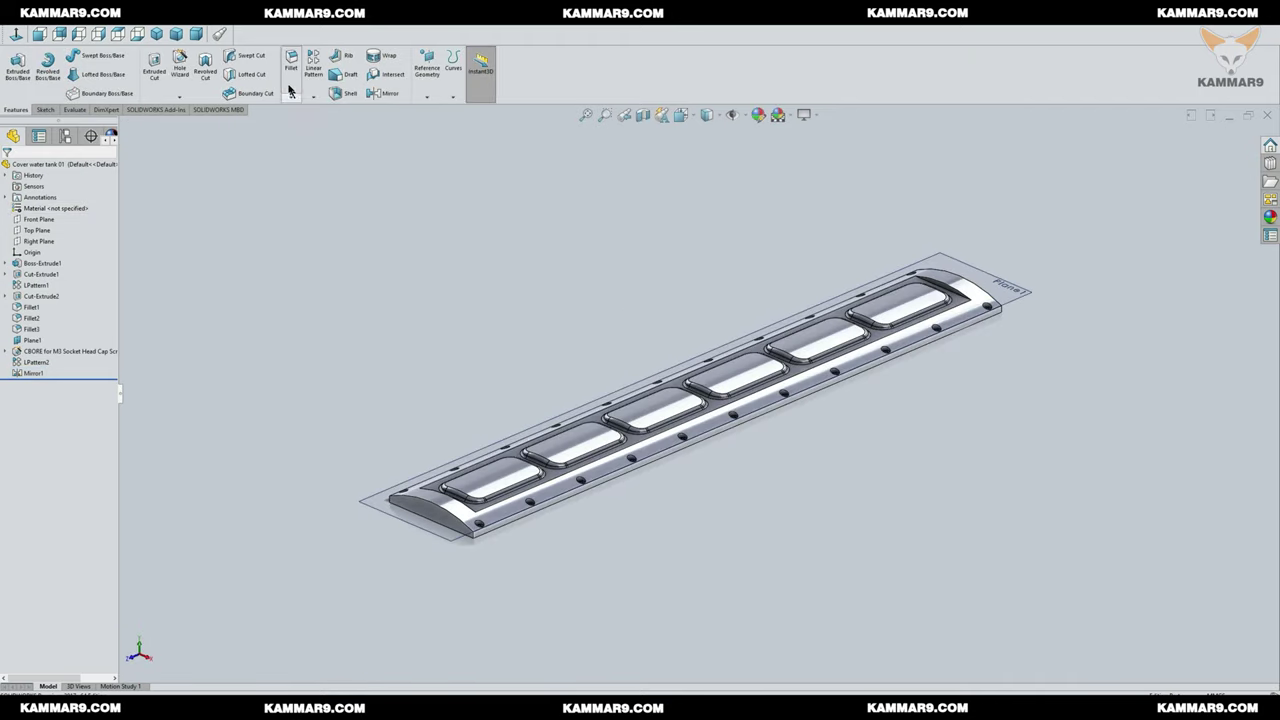
left_click(287, 70)
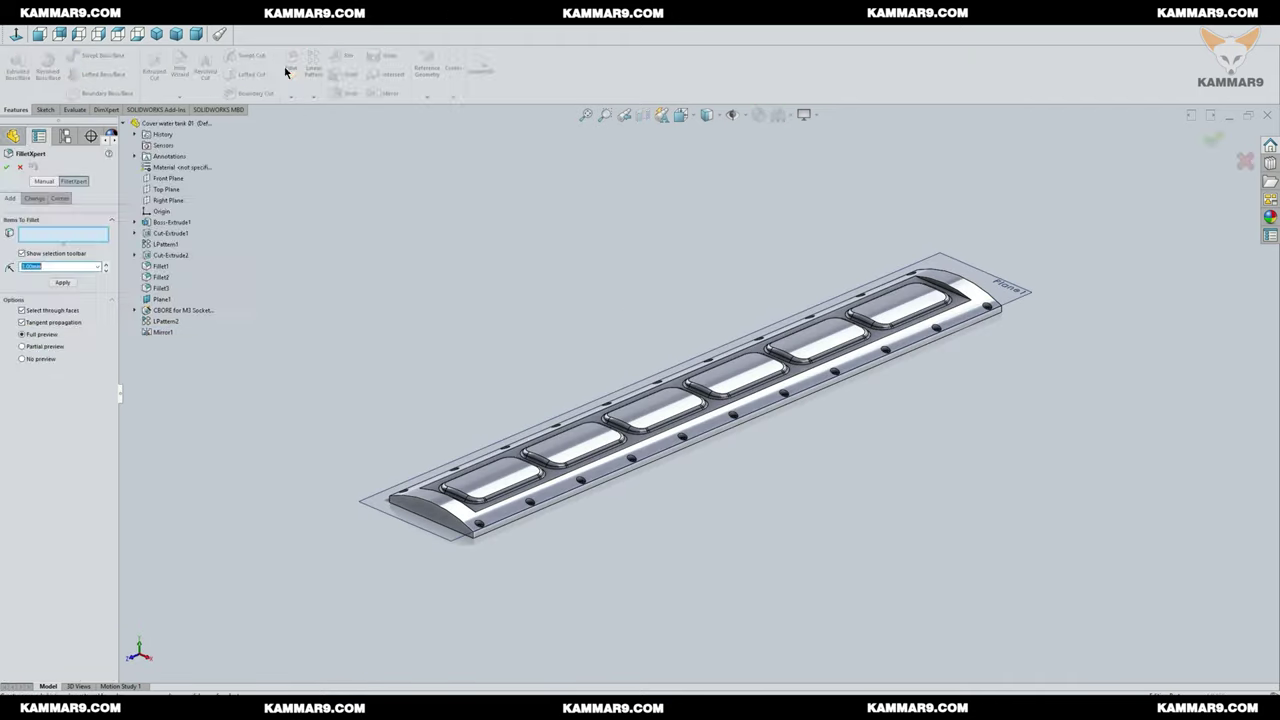
left_click(44, 182)
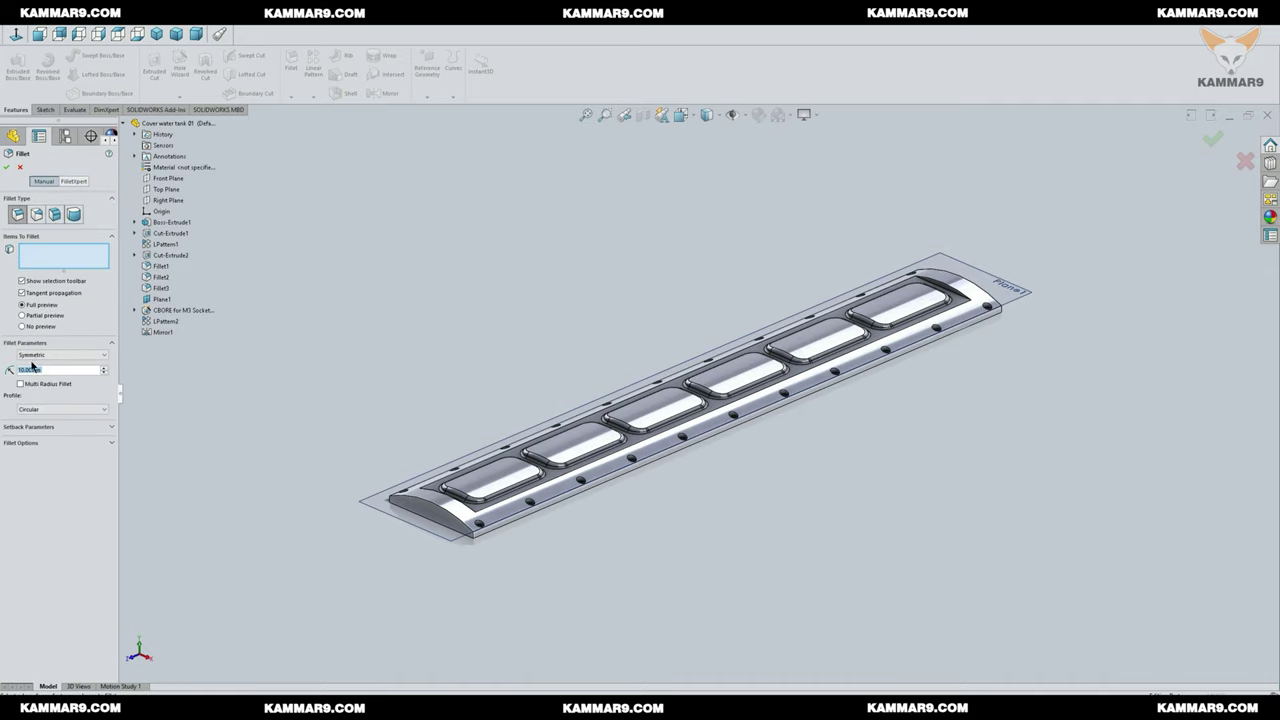
left_click(64, 369)
type("3")
left_click(946, 287)
middle_click_drag(654, 409, 640, 250)
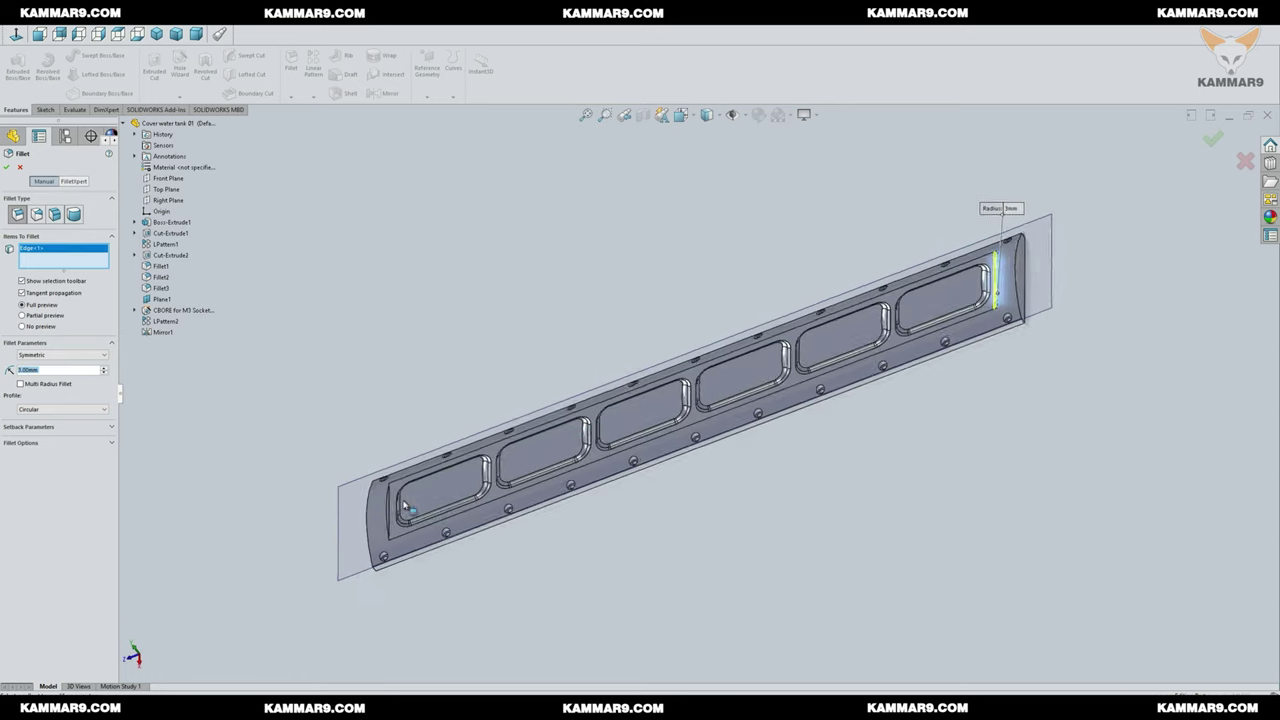
scroll(330, 526, "down", 5)
left_click(478, 492)
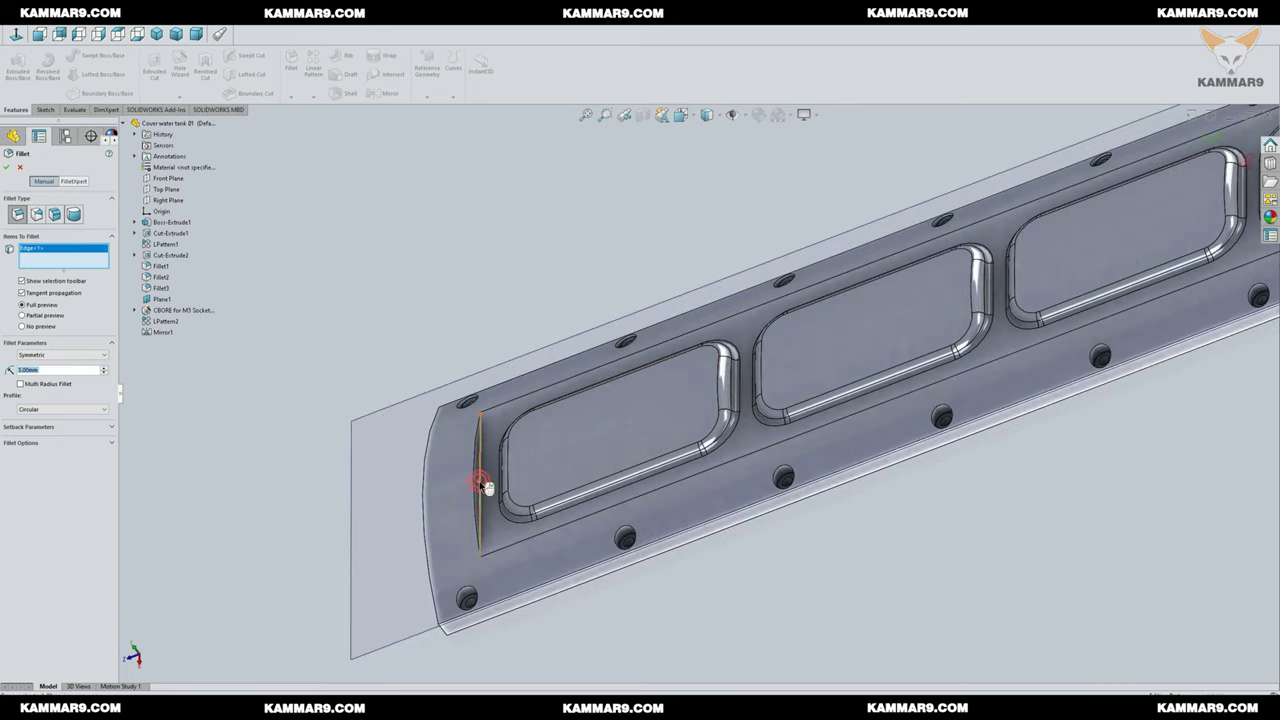
left_click(8, 166)
Step: Fillet the cover's four vertical outer corner edges with a 5 mm radius using FilletXpert's connected edge selection
middle_click_drag(612, 277, 479, 443)
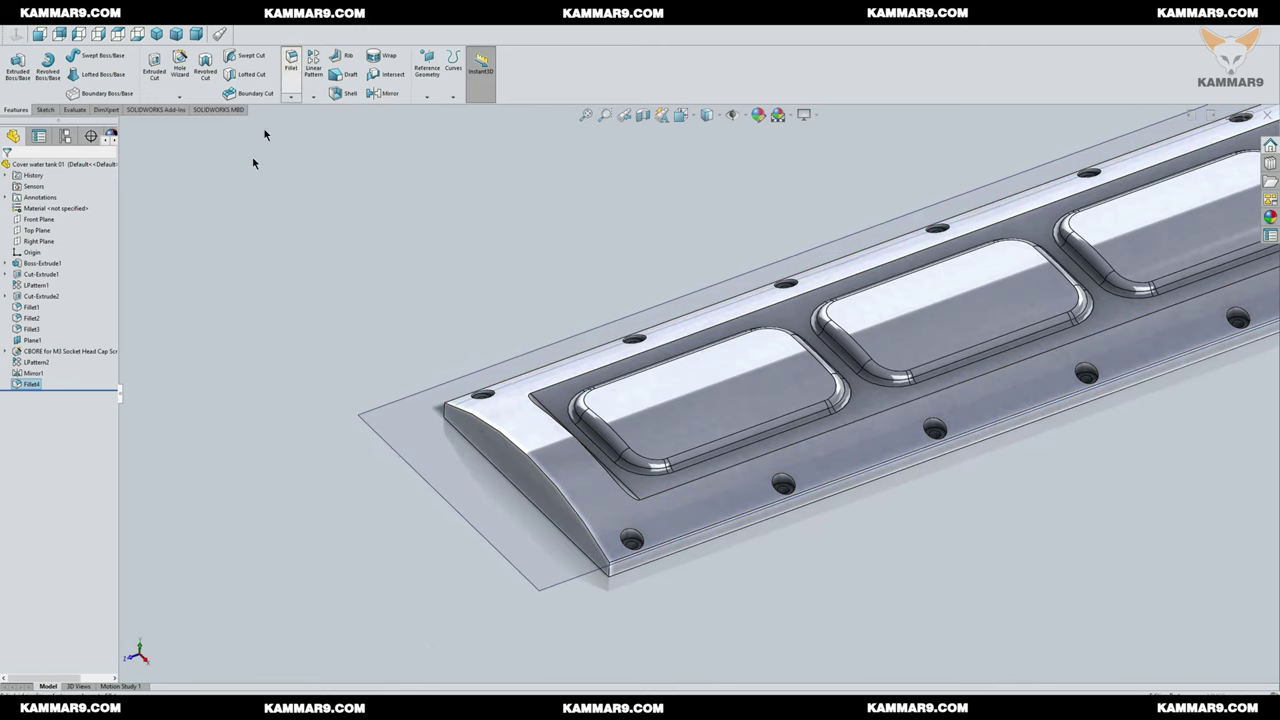
left_click(609, 571)
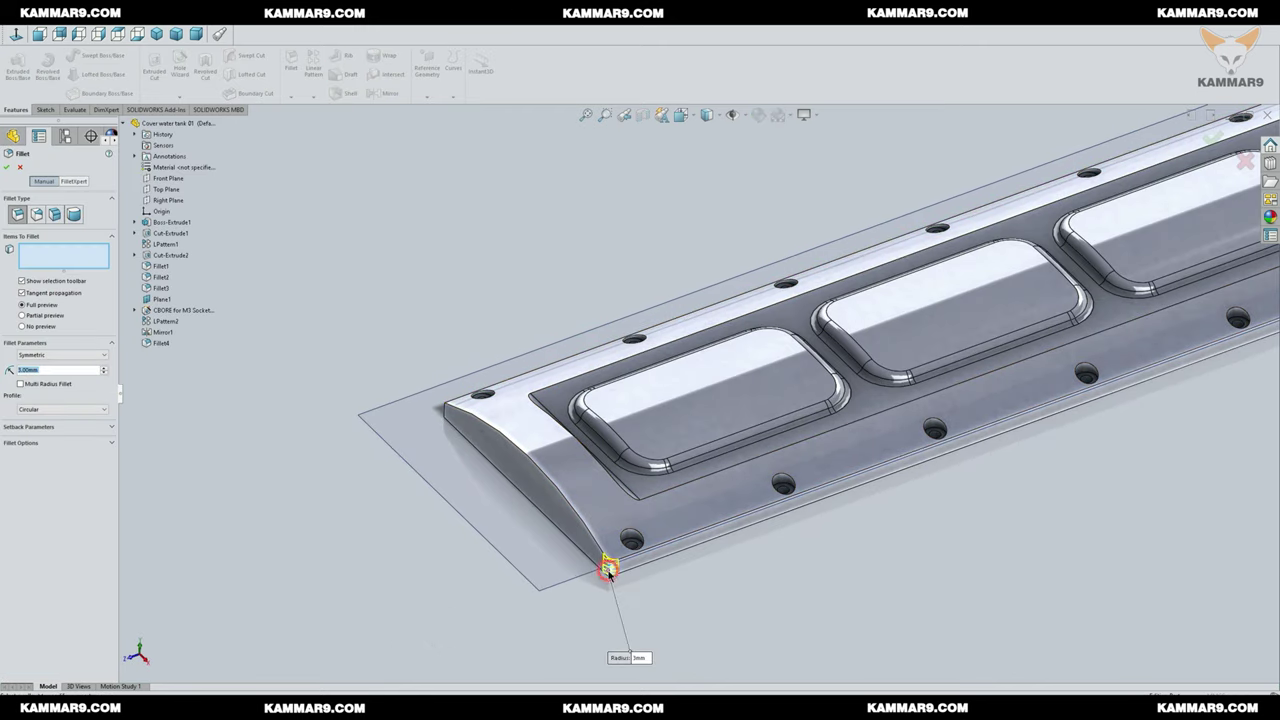
key("BackSpace")
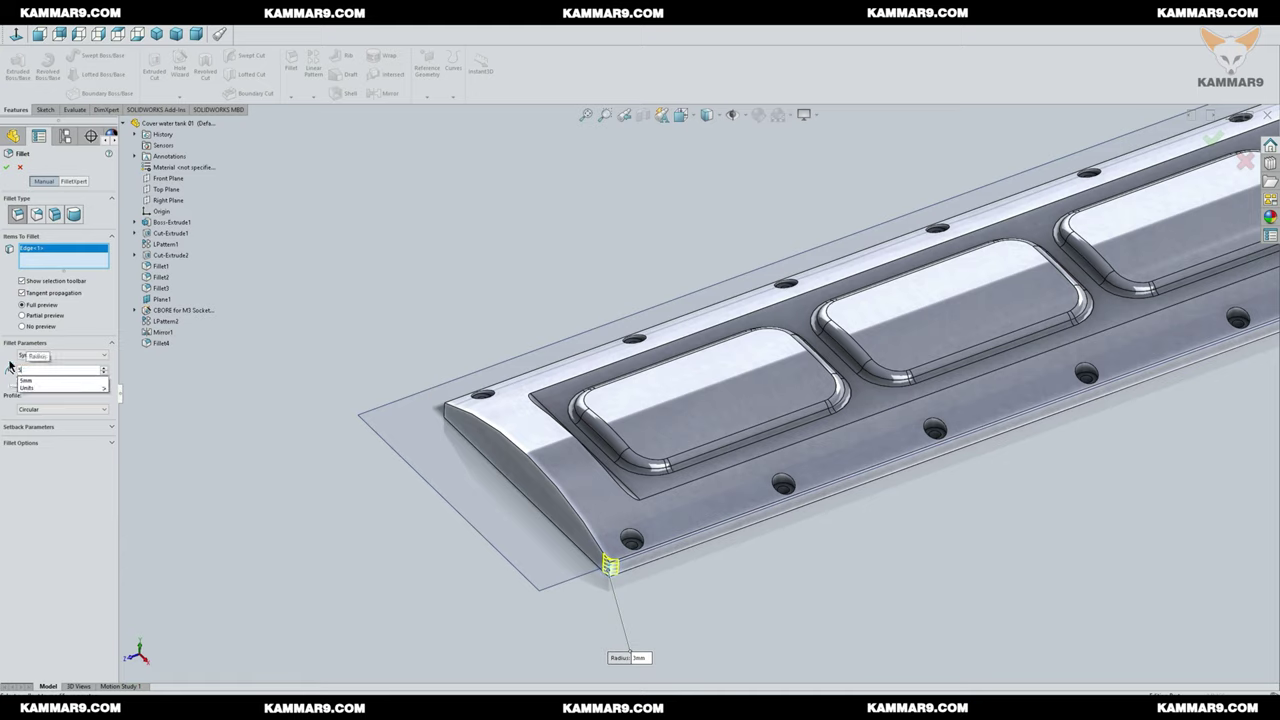
left_click(73, 183)
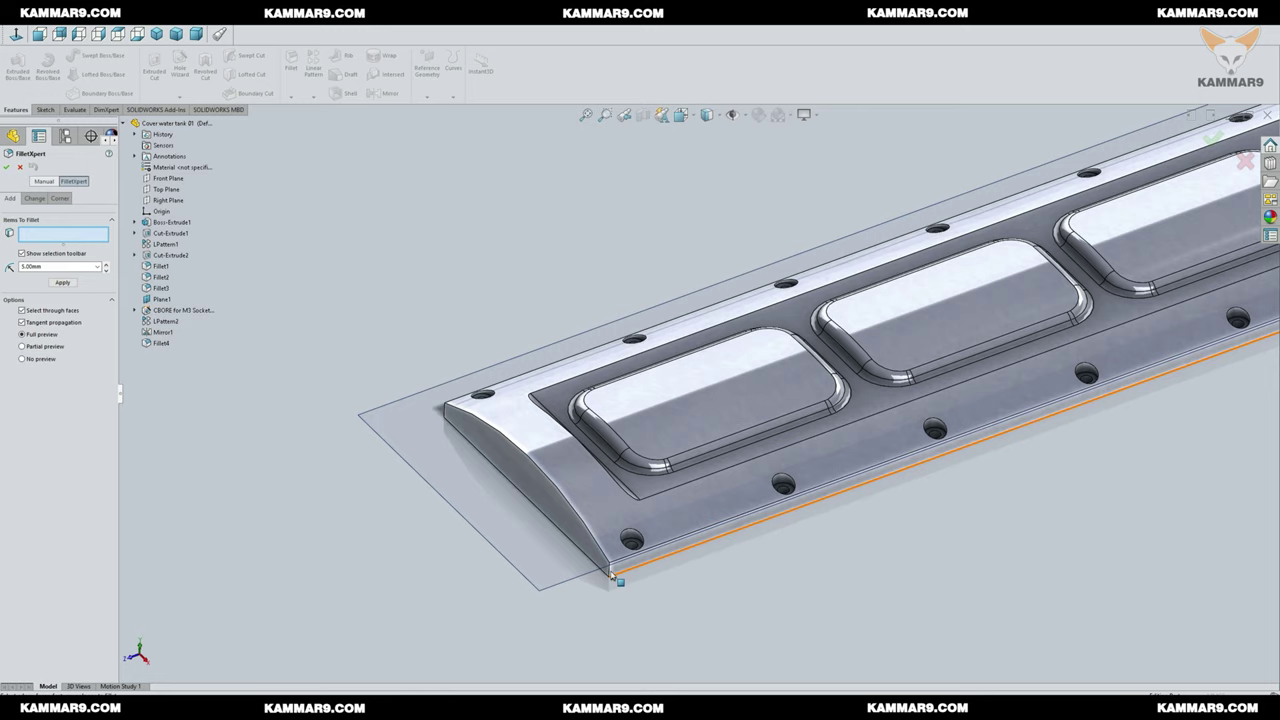
left_click(610, 573)
left_click(638, 541)
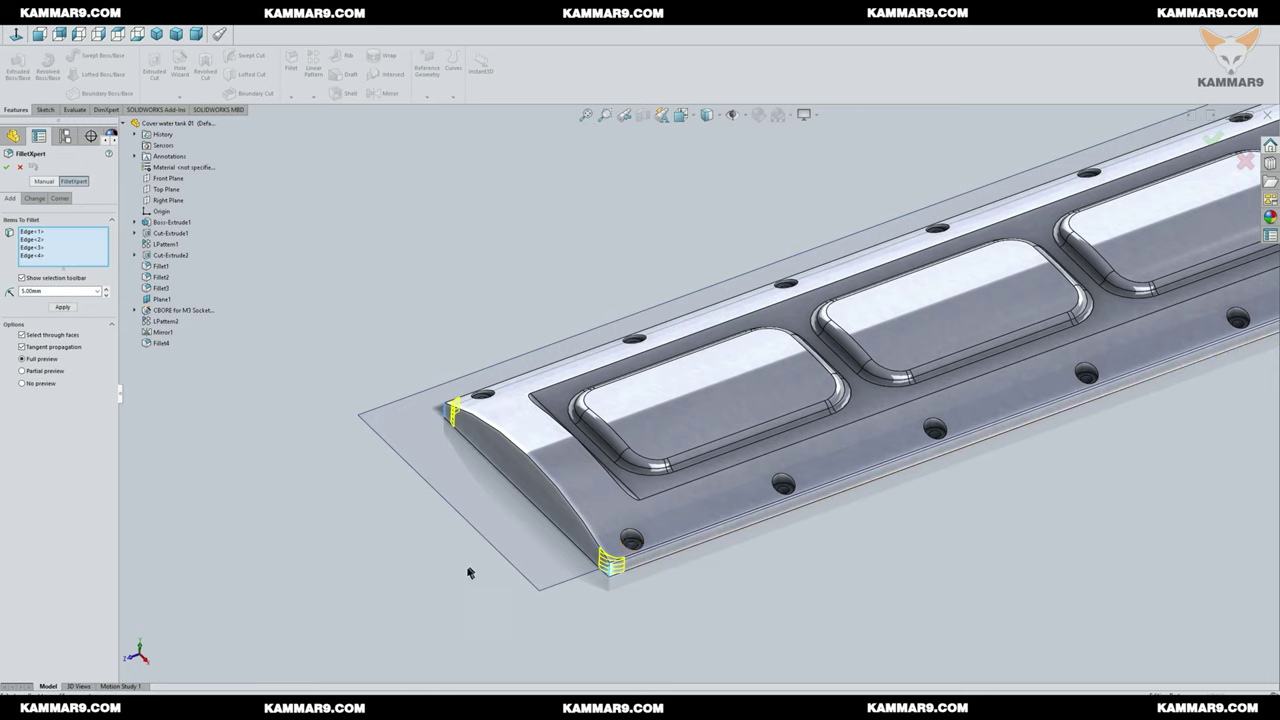
scroll(700, 400, "up", 5)
left_click(1212, 140)
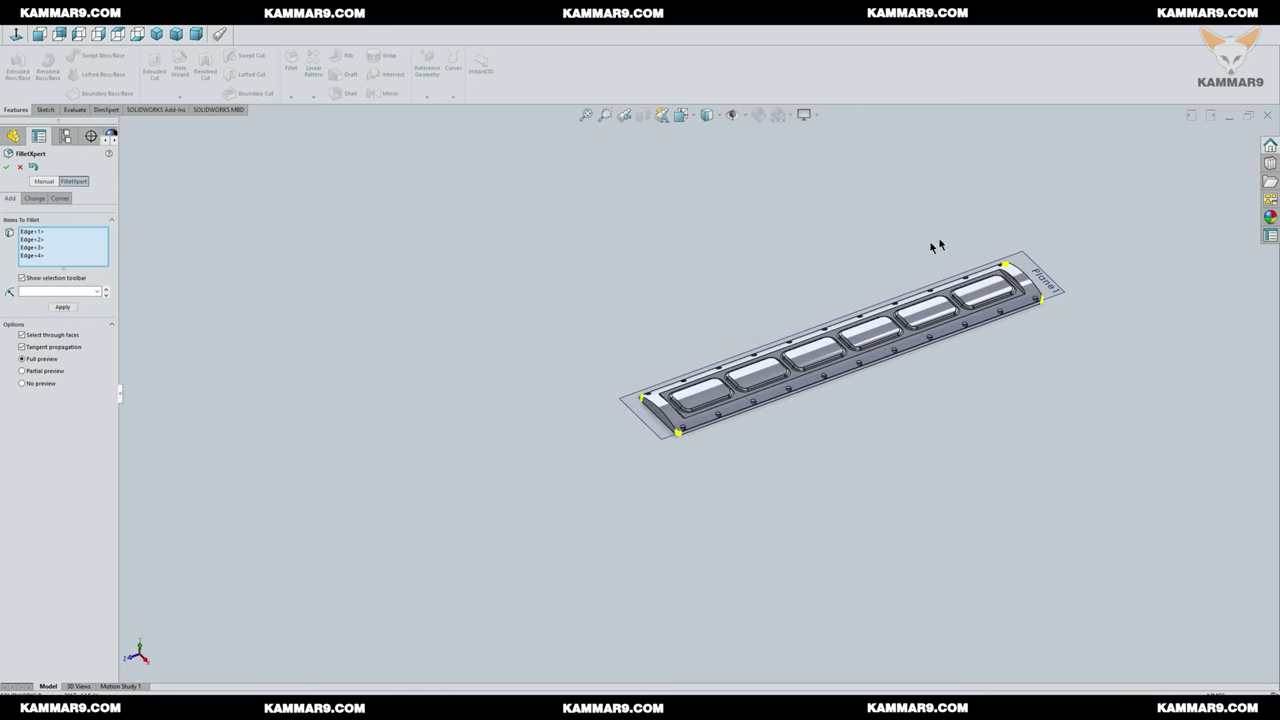
Step: Hide the offset reference plane used for positioning the holes
scroll(890, 259, "down", 3)
left_click(1137, 346)
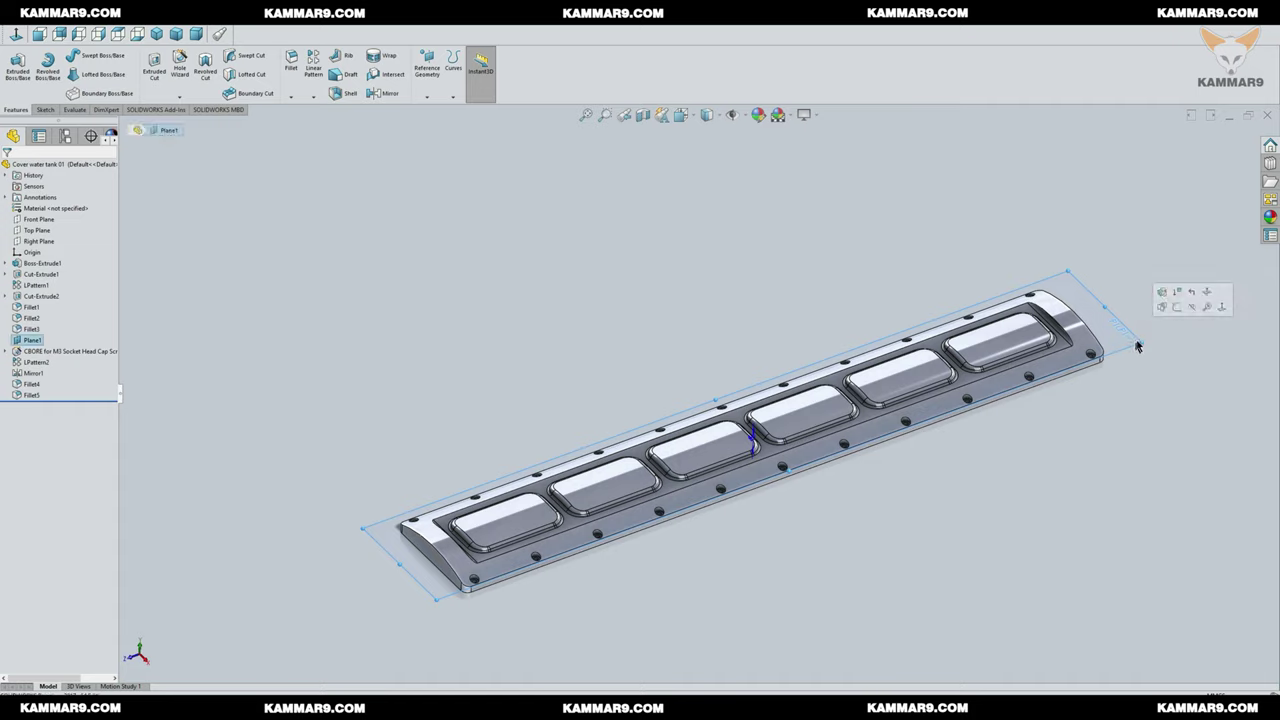
left_click(1190, 331)
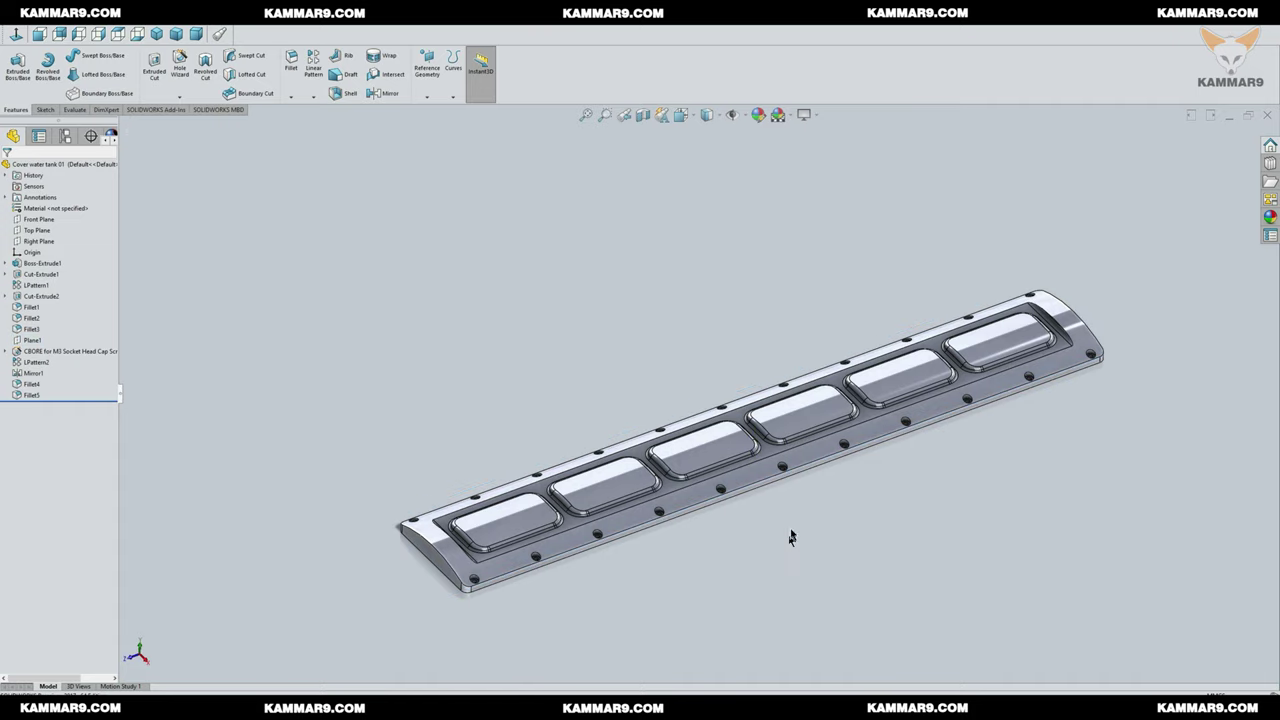
Step: Shell the cover to a 5 mm wall thickness with its flat underside face removed, showing the preview before finishing
middle_click_drag(791, 531, 628, 412)
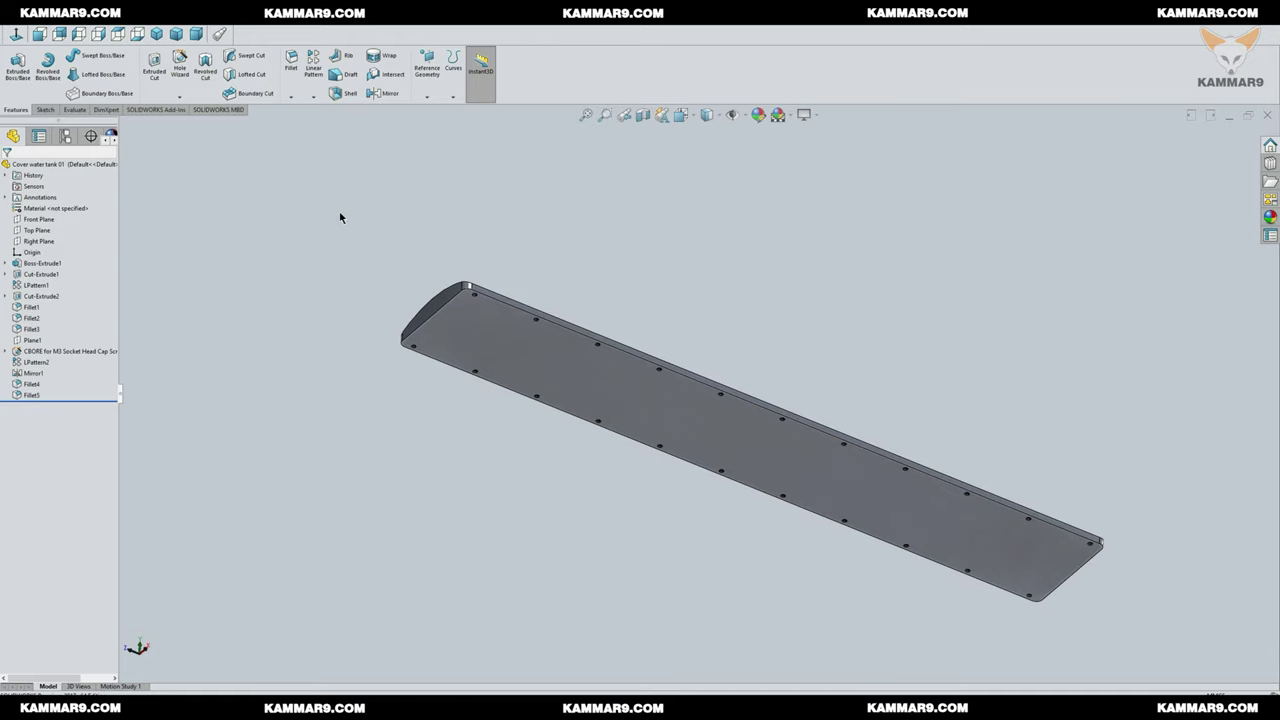
left_click(343, 93)
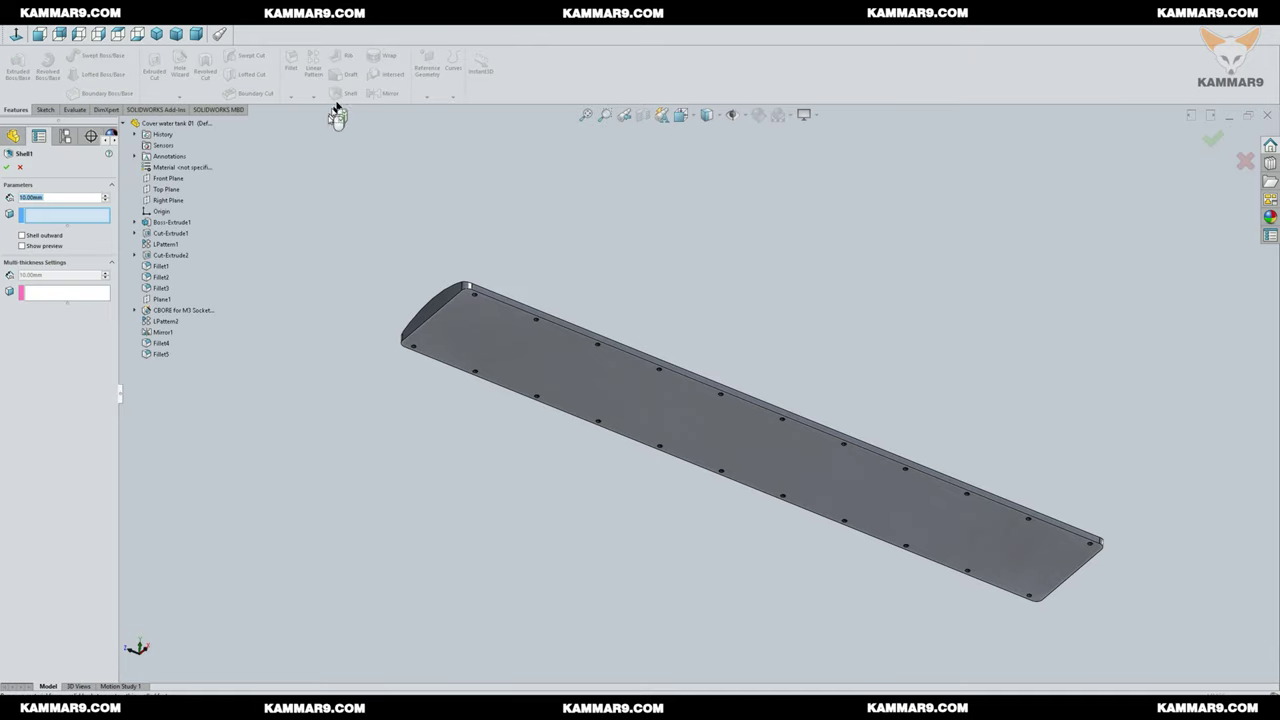
type("5")
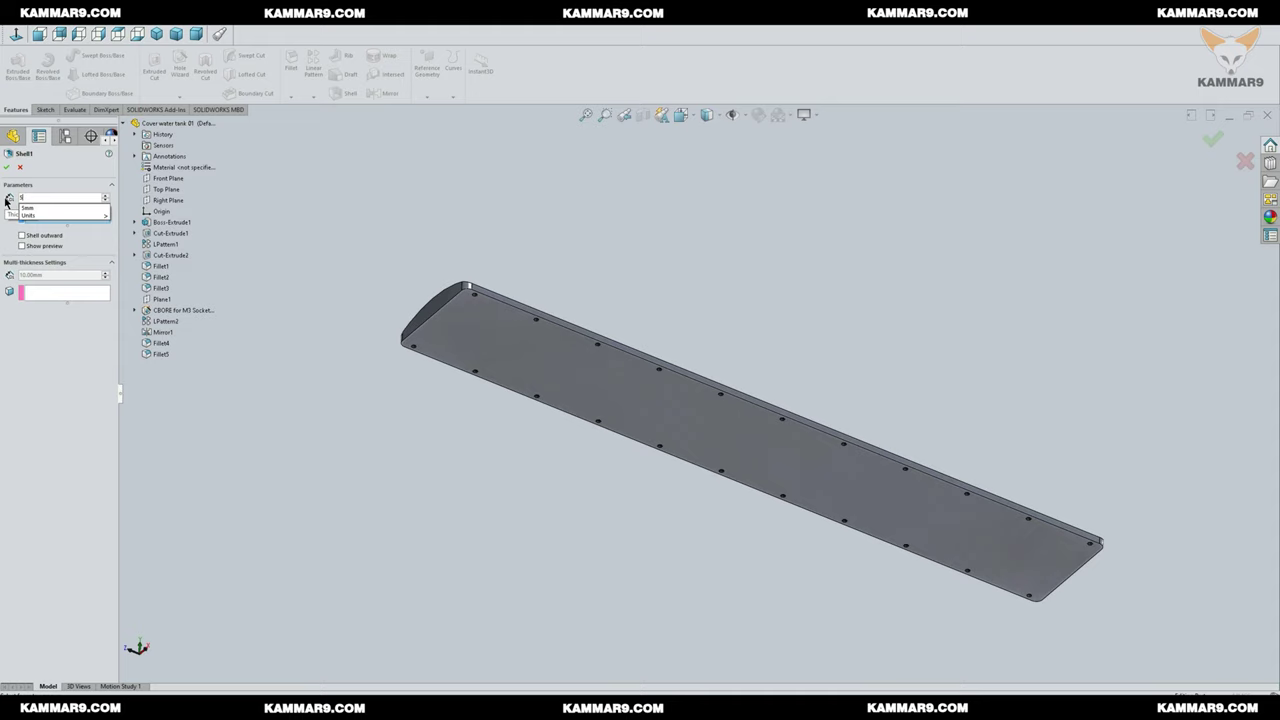
left_click(495, 350)
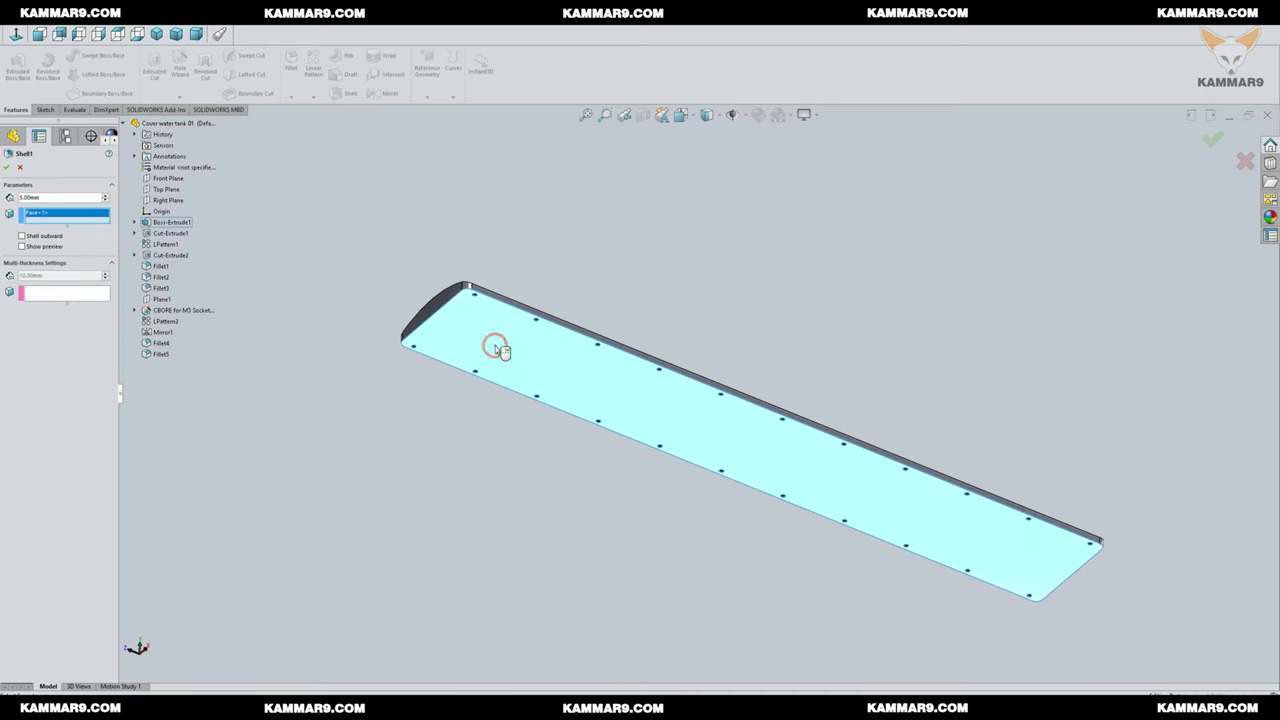
left_click(50, 247)
middle_click_drag(384, 460, 415, 392)
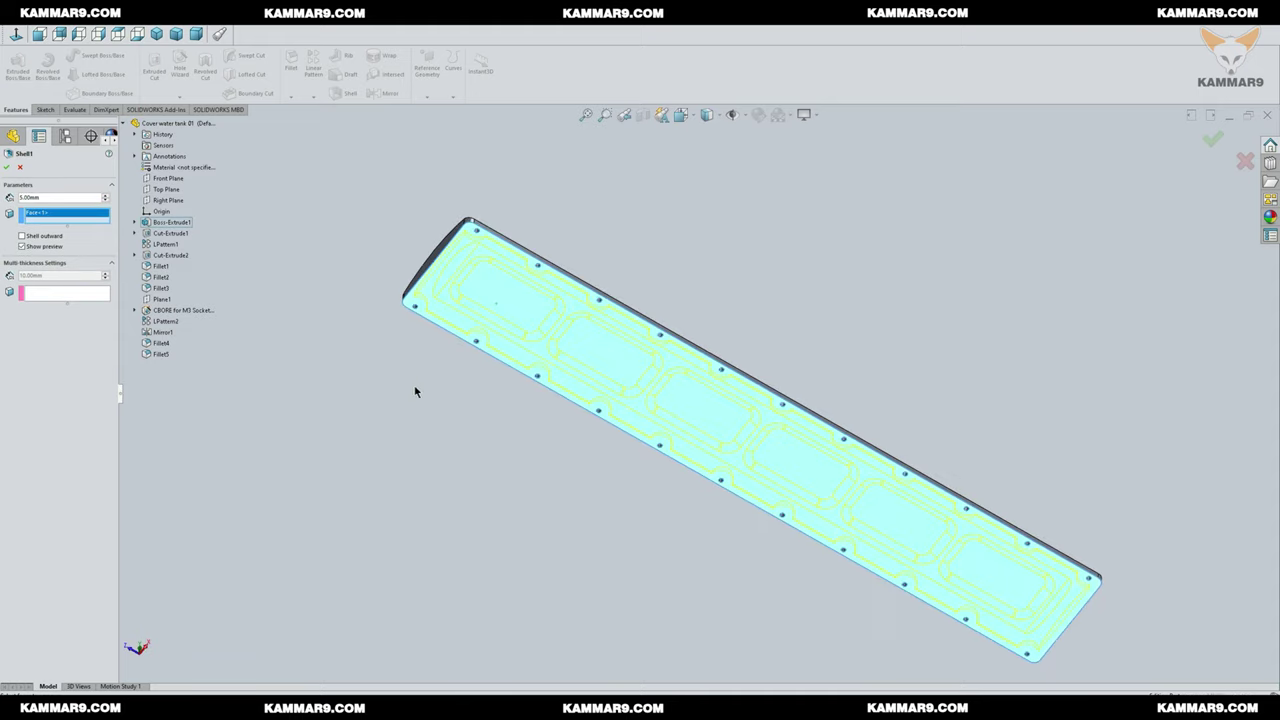
key("Return")
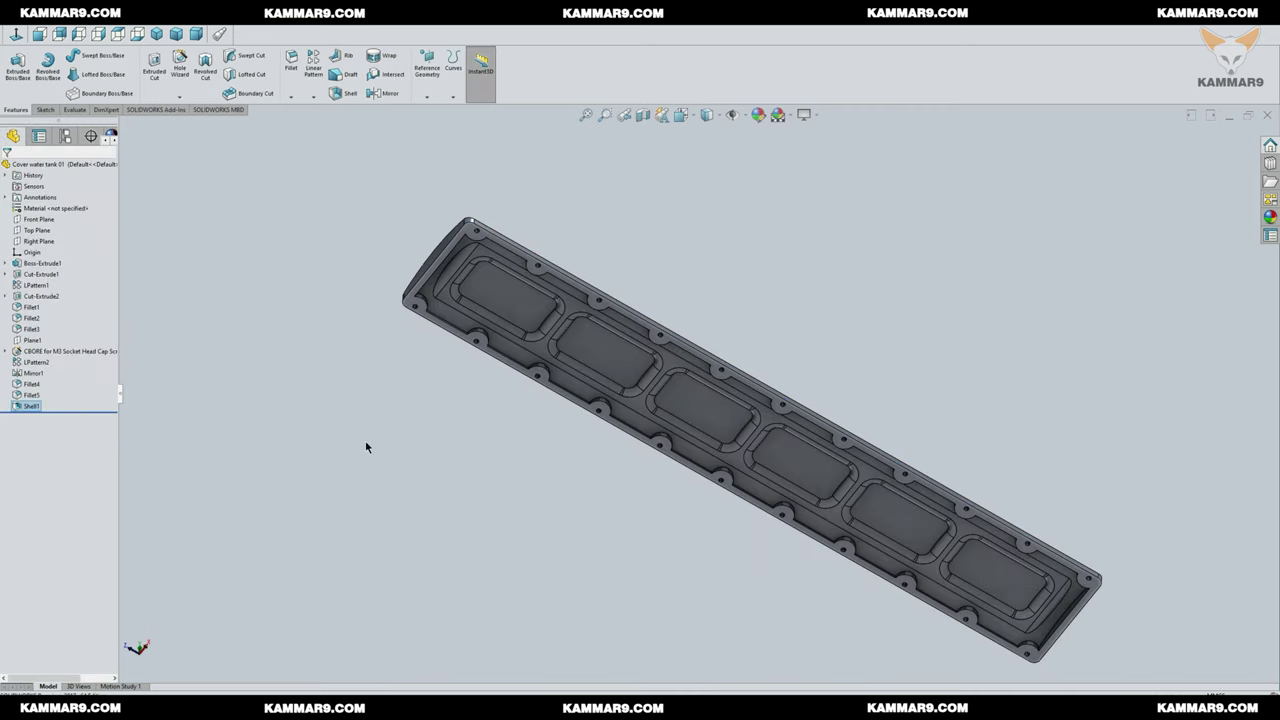
Step: Fillet the outer perimeter edge of the cover's curved top face with a 0.30 mm radius
middle_click_drag(586, 200, 675, 583)
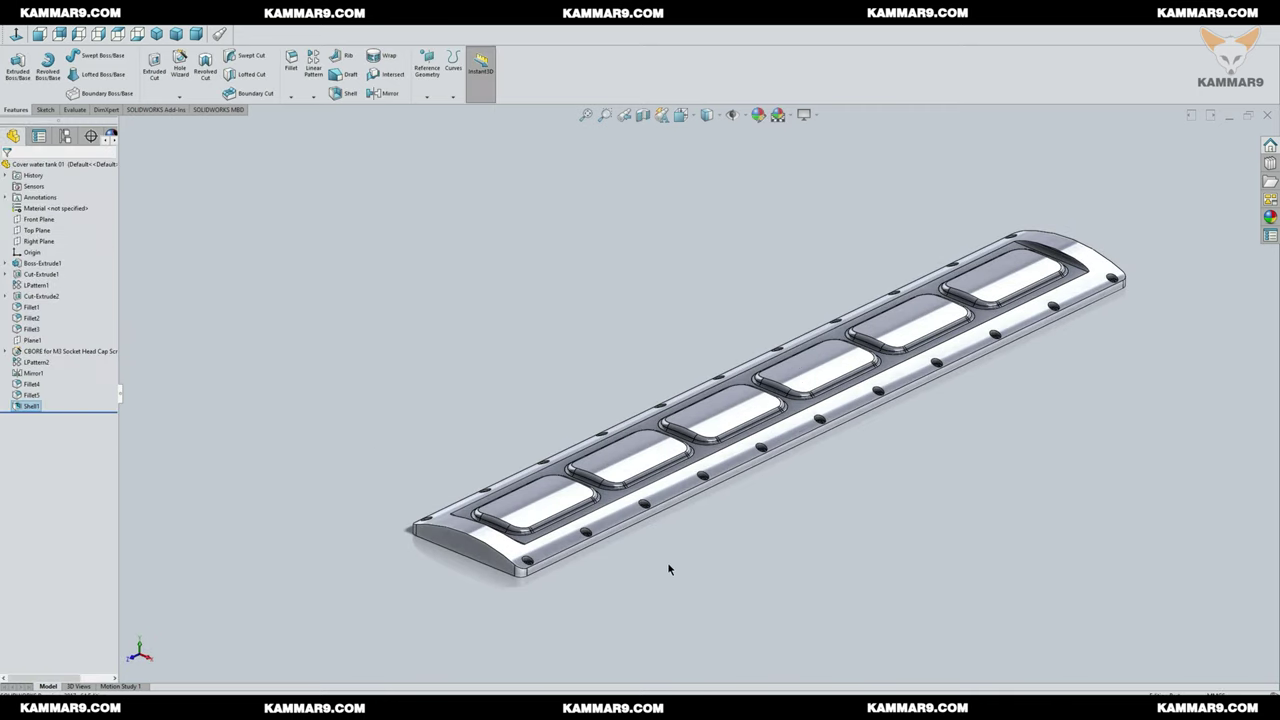
left_click(291, 62)
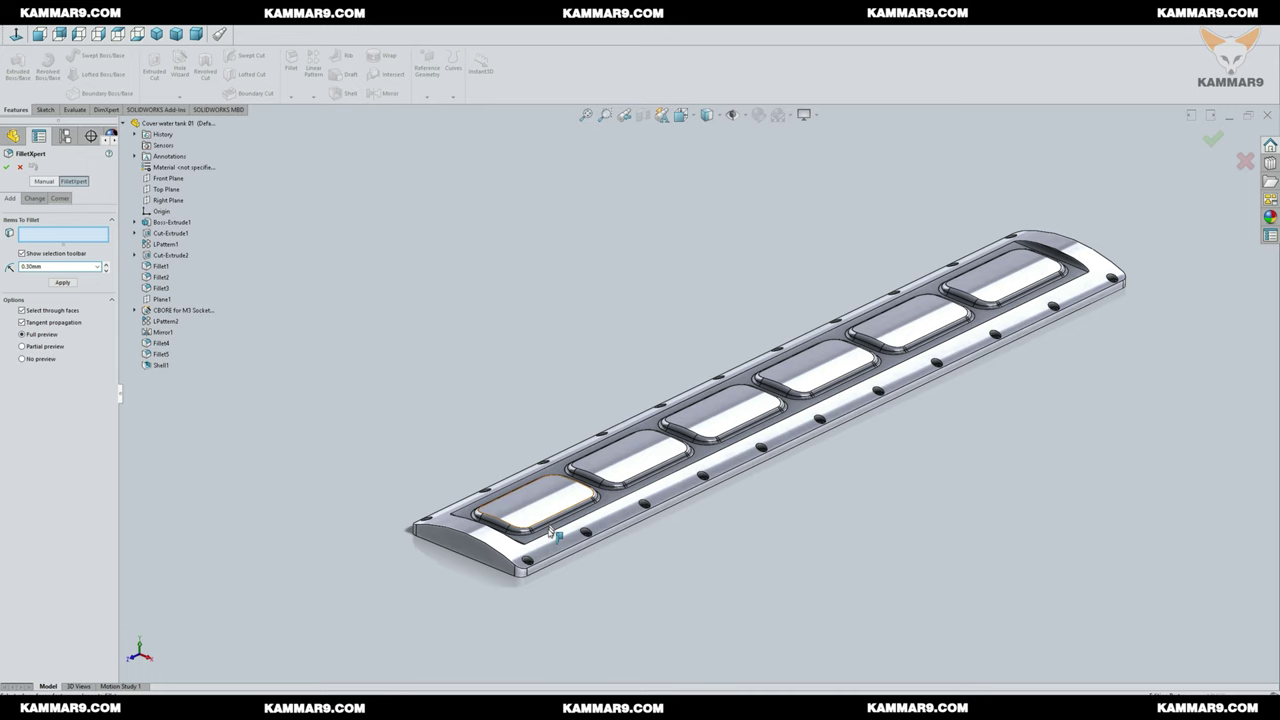
left_click(500, 554)
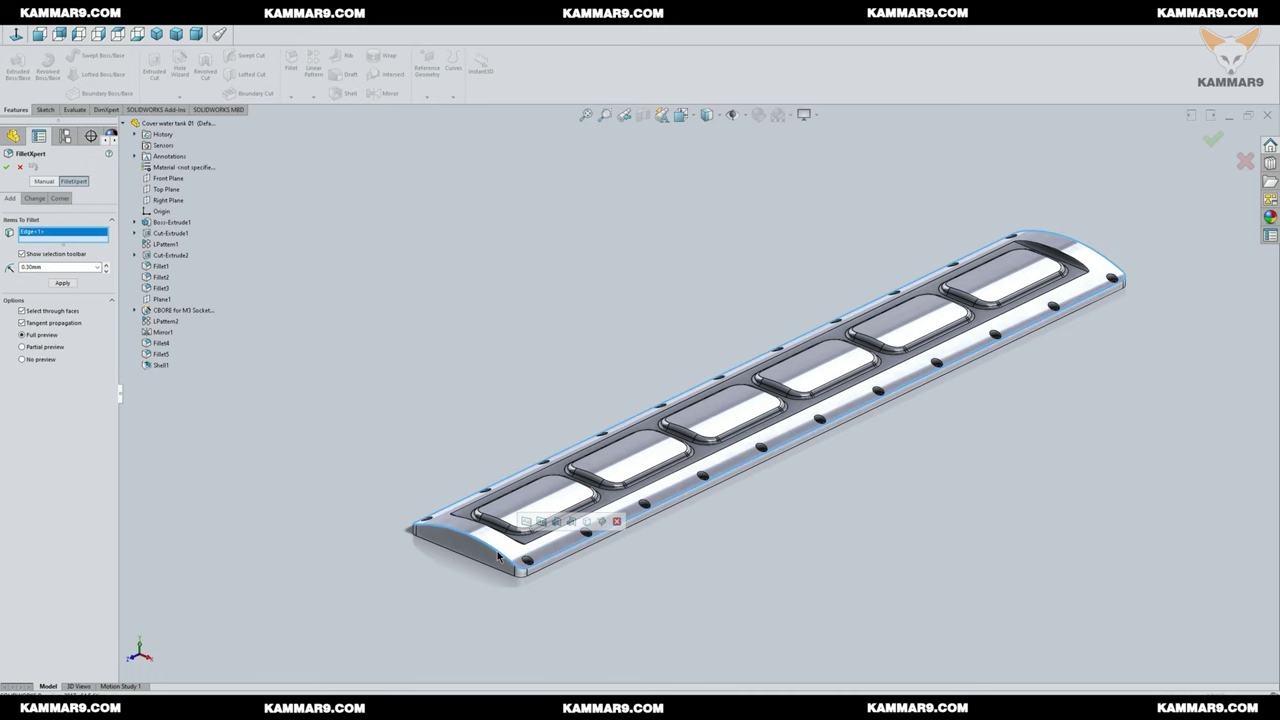
scroll(500, 554, "up", 10)
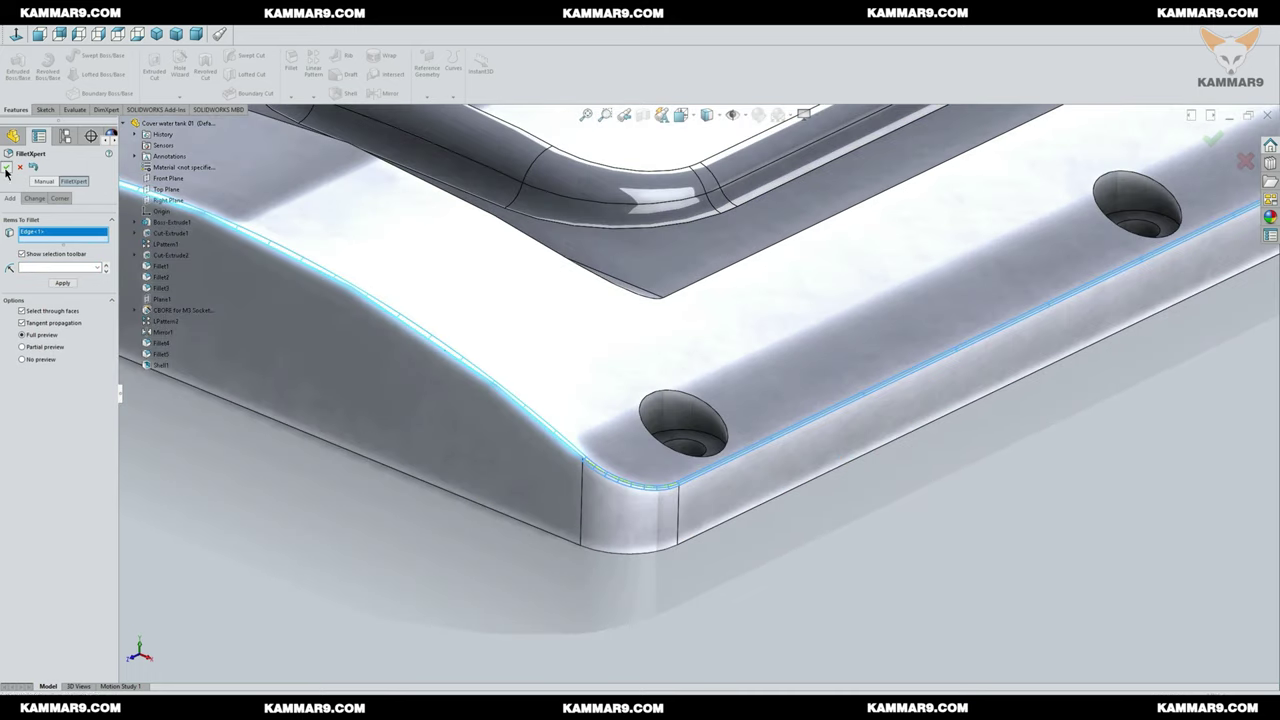
left_click(6, 168)
scroll(459, 312, "down", 10)
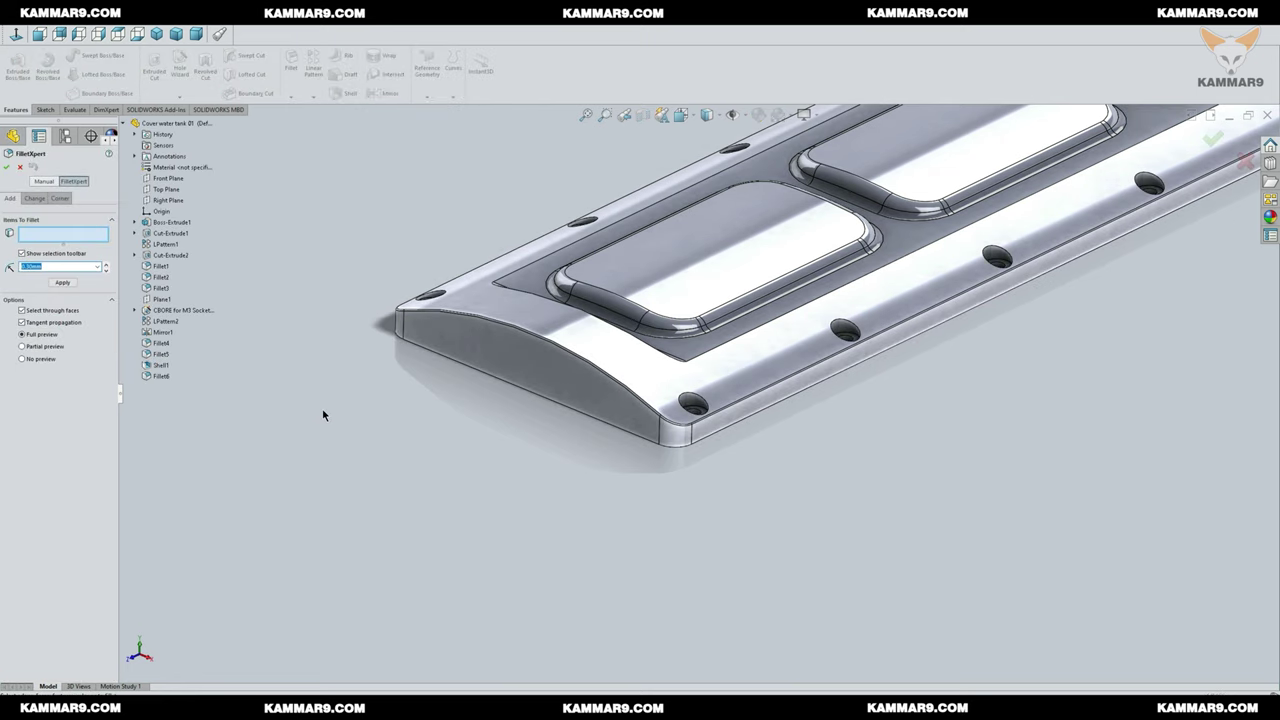
Step: Fillet the counterbored hole rims and recess outline on the cover's top face with a 0.30 mm radius using a connected-edge selection
scroll(700, 400, "up", 6)
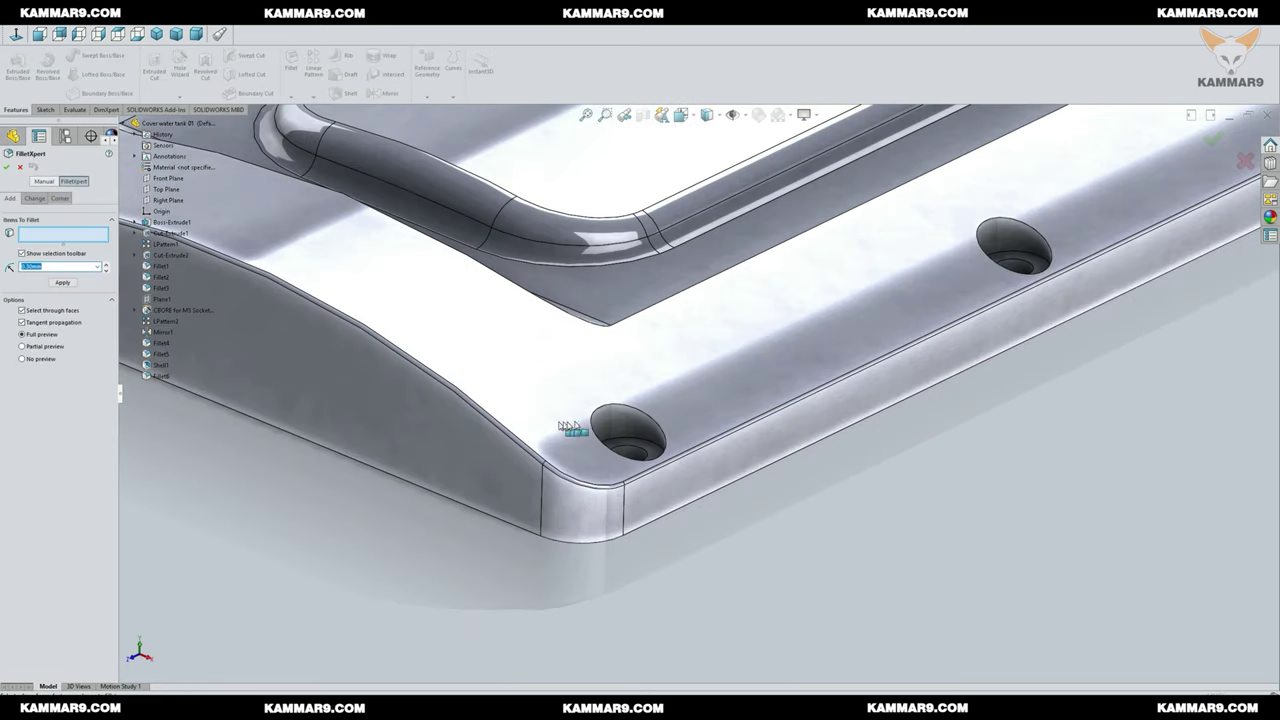
left_click(598, 409)
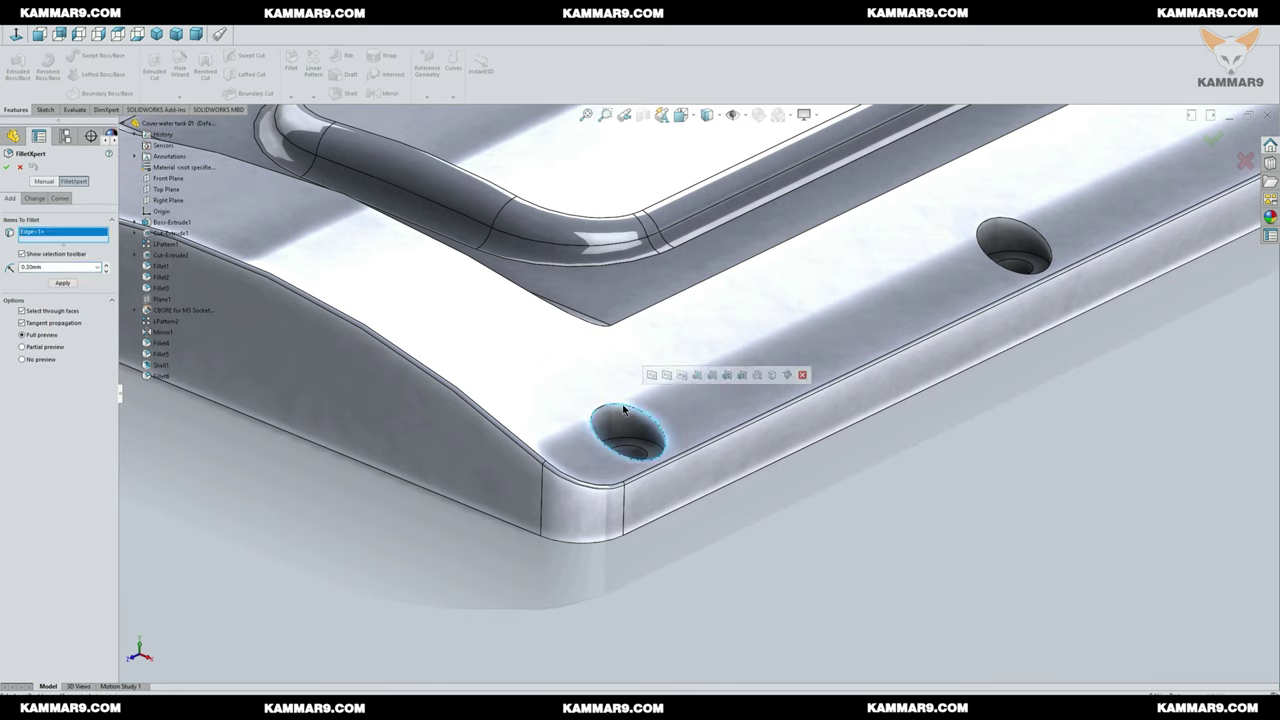
left_click(683, 378)
scroll(560, 596, "down", 5)
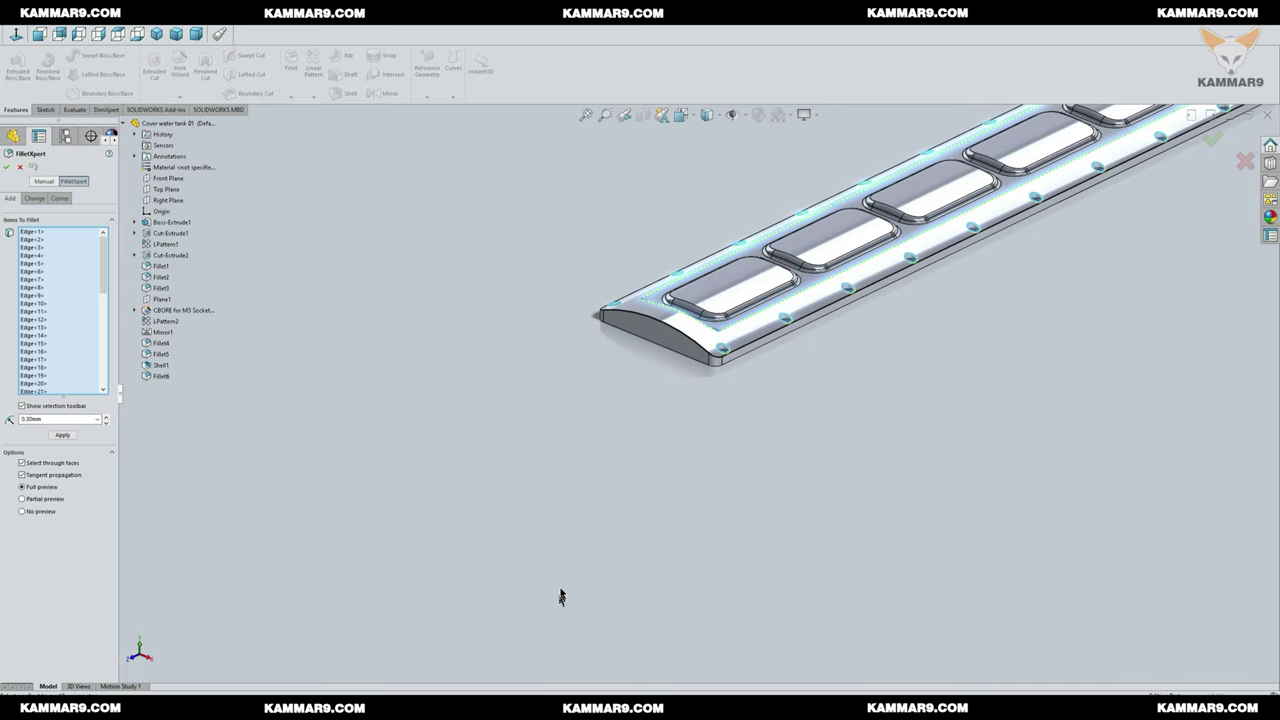
scroll(561, 596, "up", 4)
scroll(1014, 232, "down", 3)
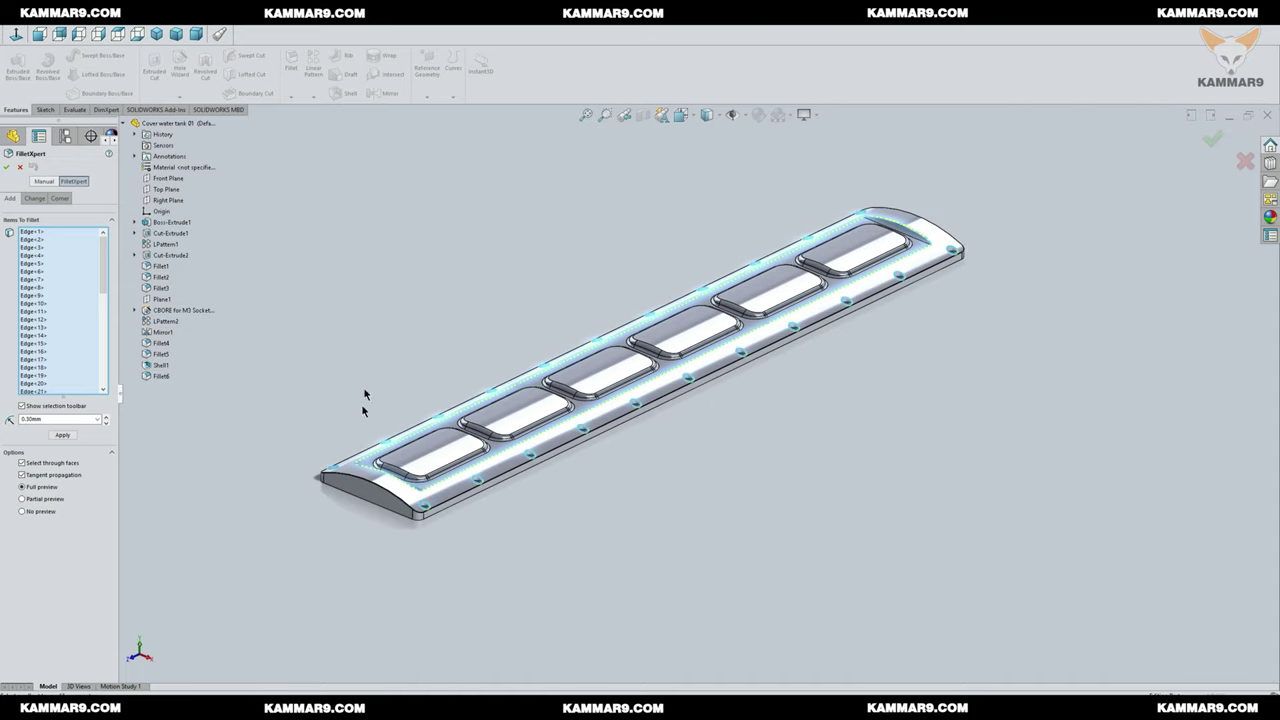
left_click(1212, 139)
scroll(340, 505, "down", 4)
middle_click_drag(520, 500, 557, 523)
scroll(557, 523, "up", 6)
middle_click_drag(925, 182, 710, 228)
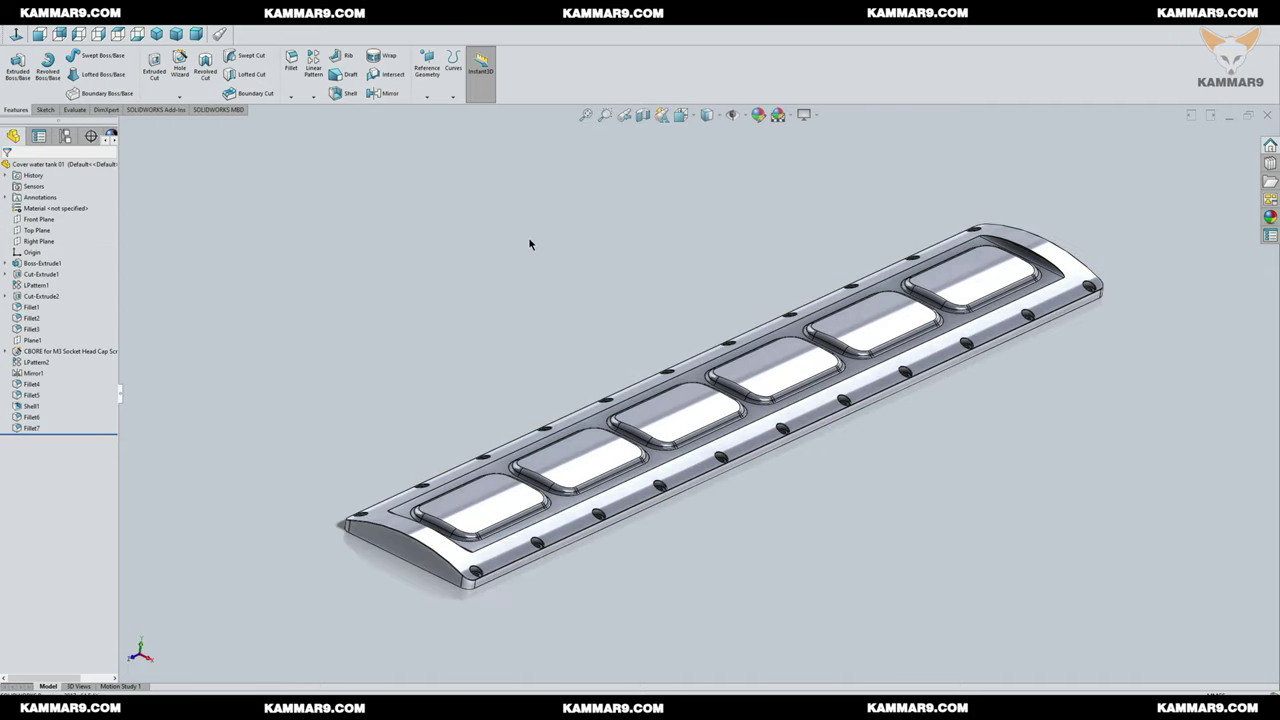
Step: Try Cast Alloy Steel as the cover's material
right_click(44, 211)
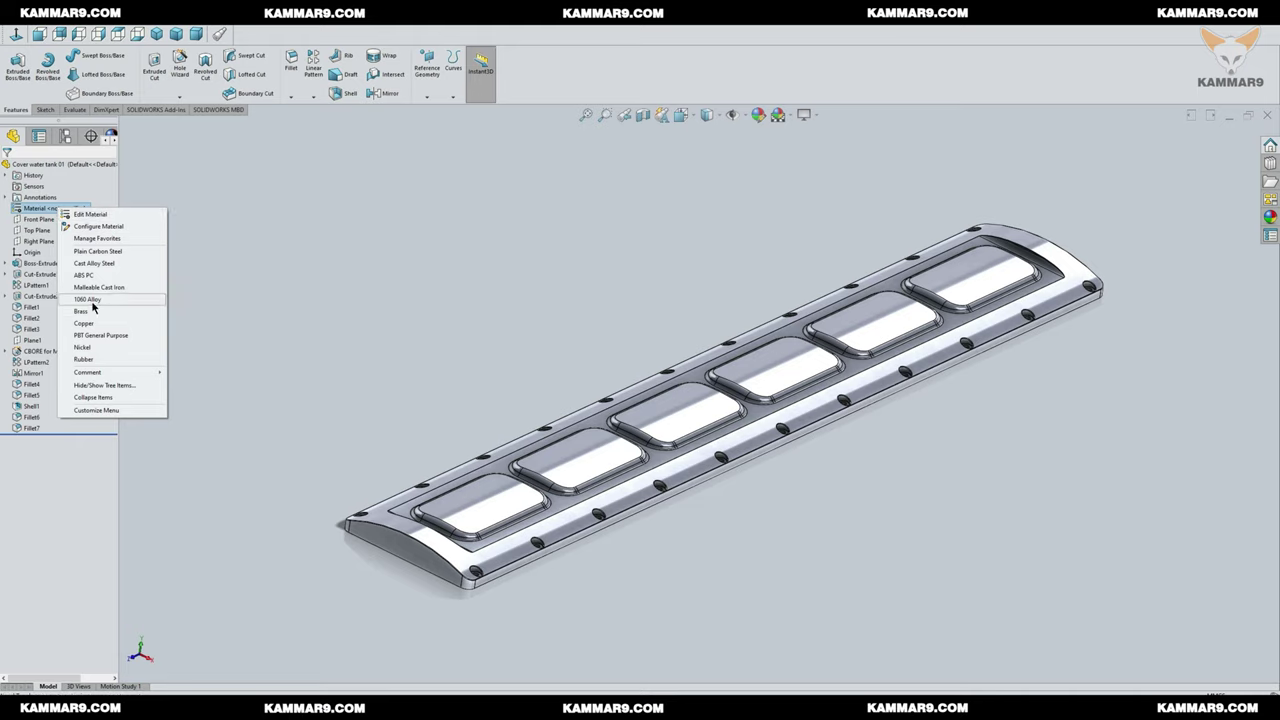
left_click(108, 265)
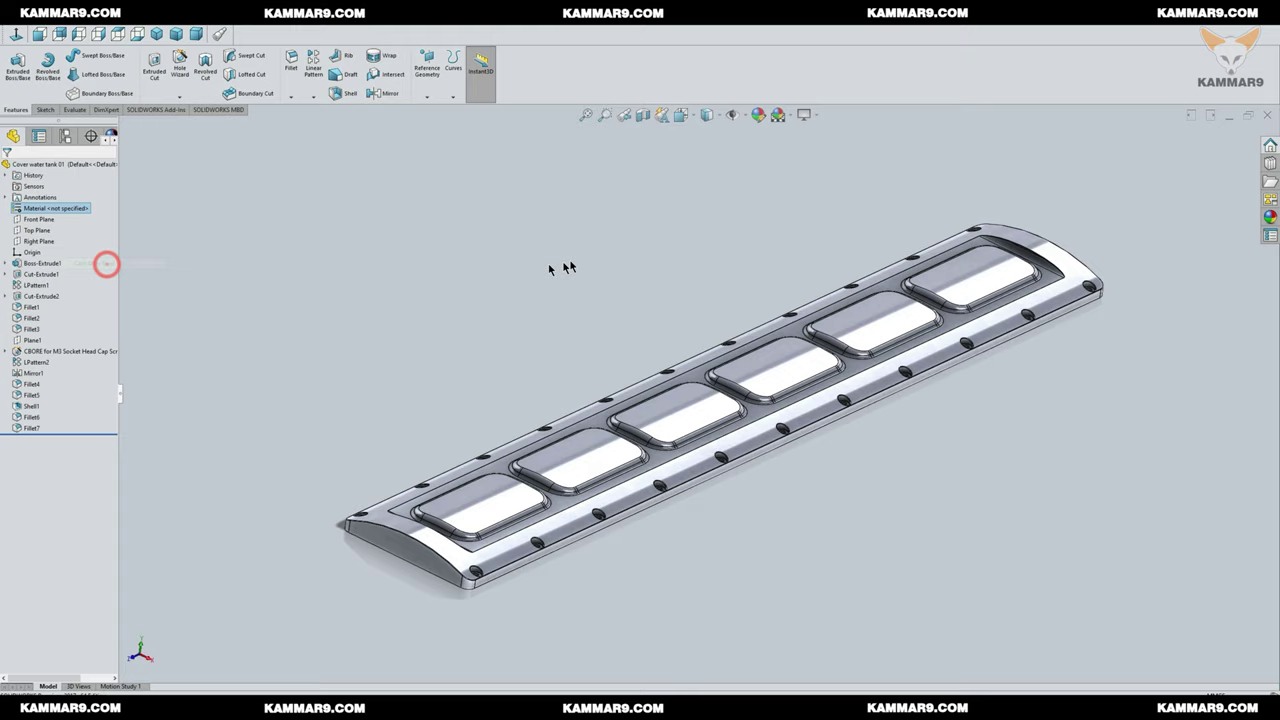
middle_click_drag(803, 234, 760, 291)
Step: Assign 1060 Alloy as the cover's material
right_click(47, 208)
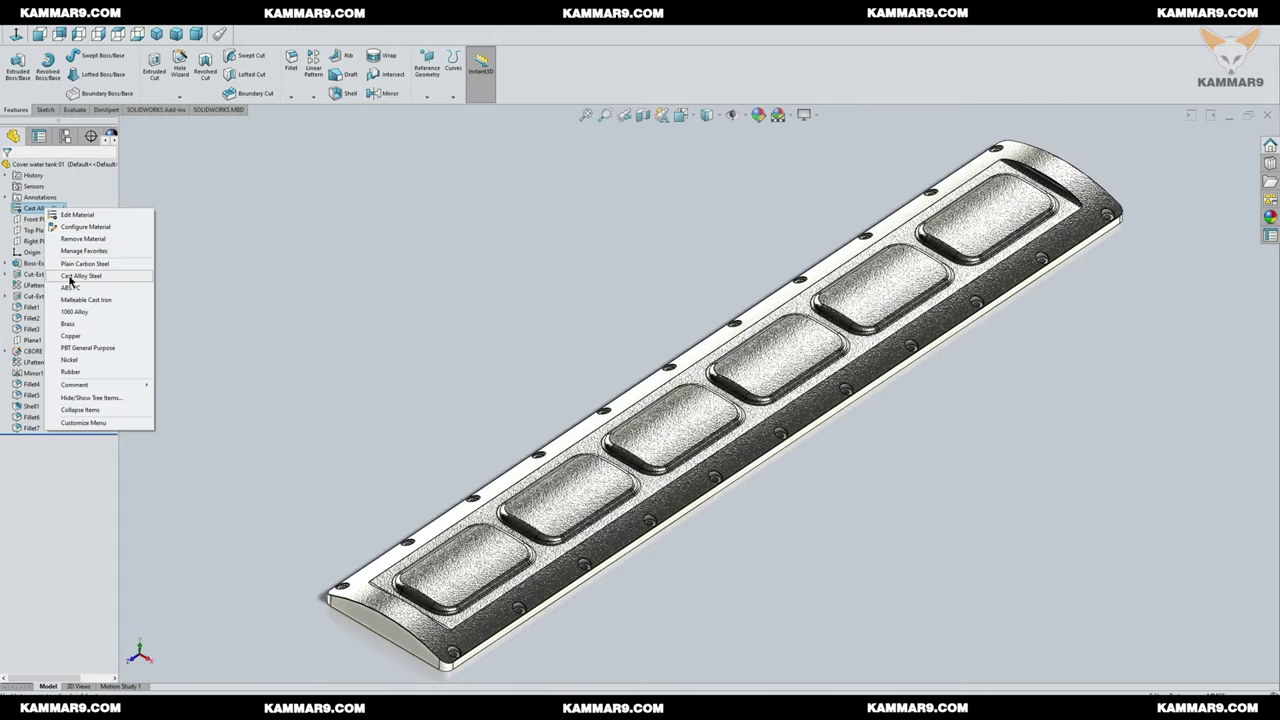
left_click(84, 312)
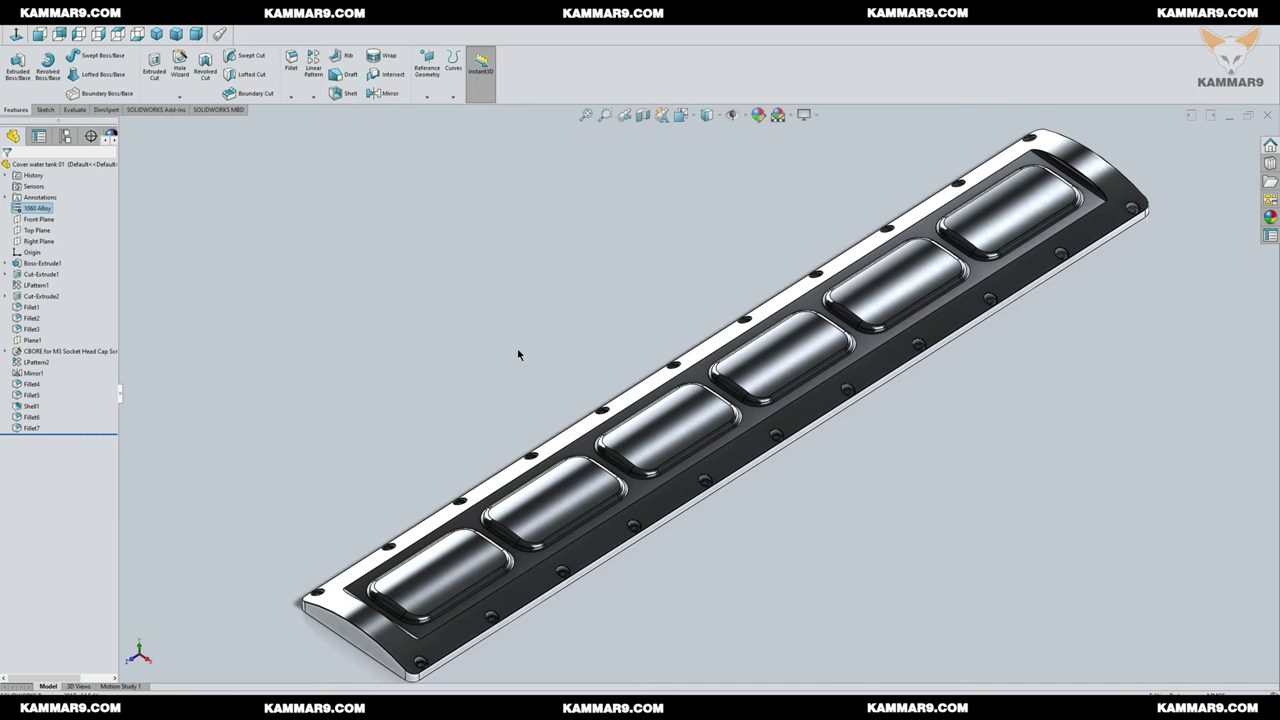
Step: Switch to the V12 engine assembly and delete the existing Cover water tank component
key("ctrl+Tab")
left_click(681, 366)
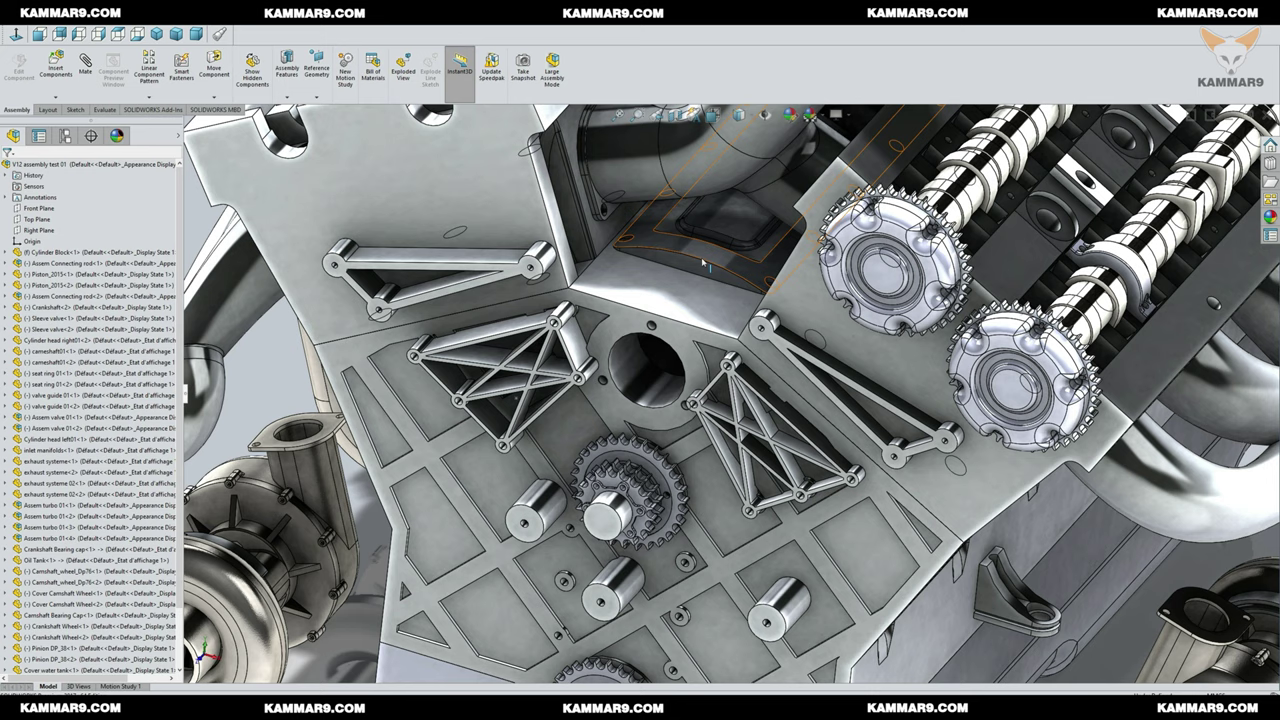
scroll(84, 528, "down", 2)
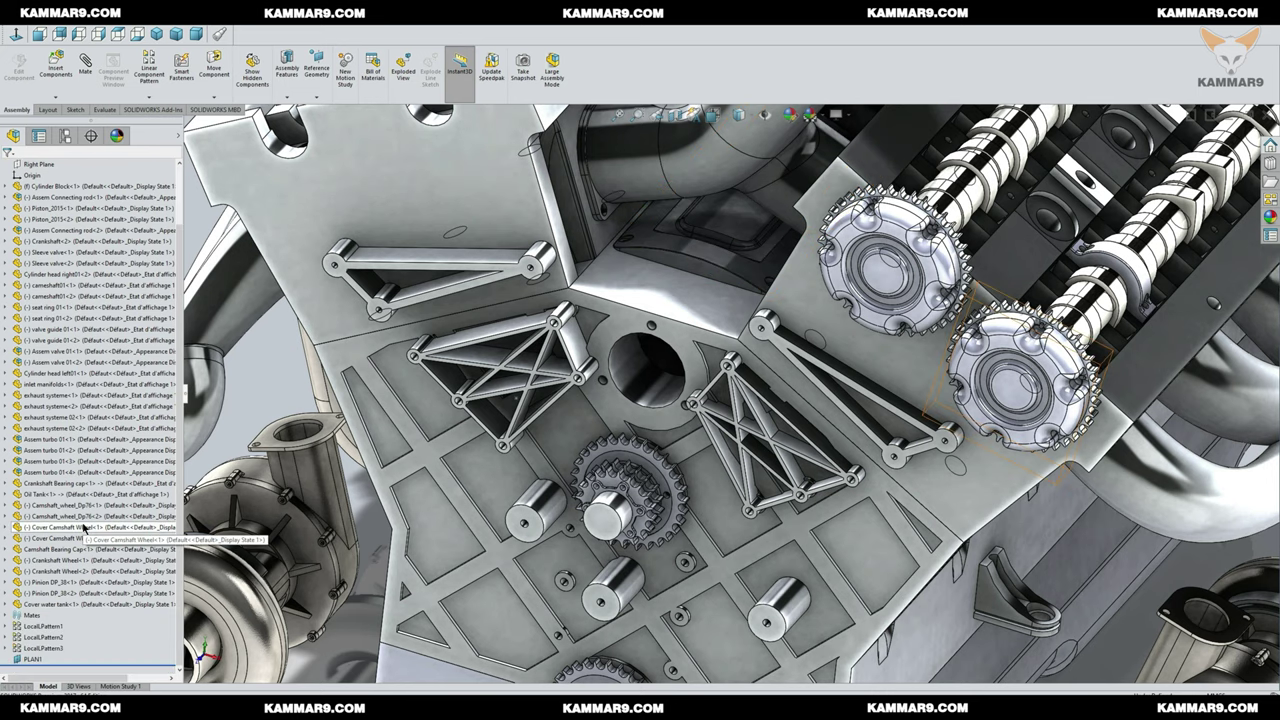
left_click(72, 604)
key("Delete")
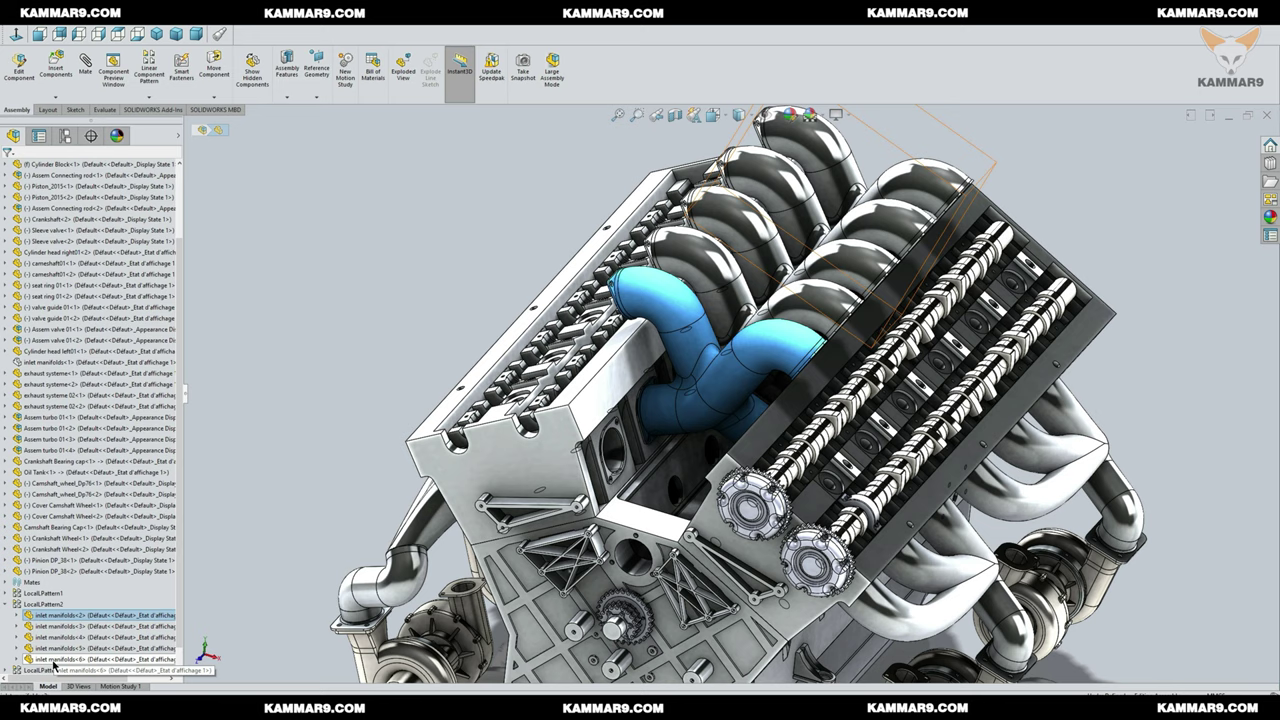
Step: Hide the patterned inlet manifolds, instances 2 to 6, to expose the valley between the cylinder heads
left_click(52, 659, "shift")
left_click(108, 630)
middle_click_drag(385, 312, 396, 294)
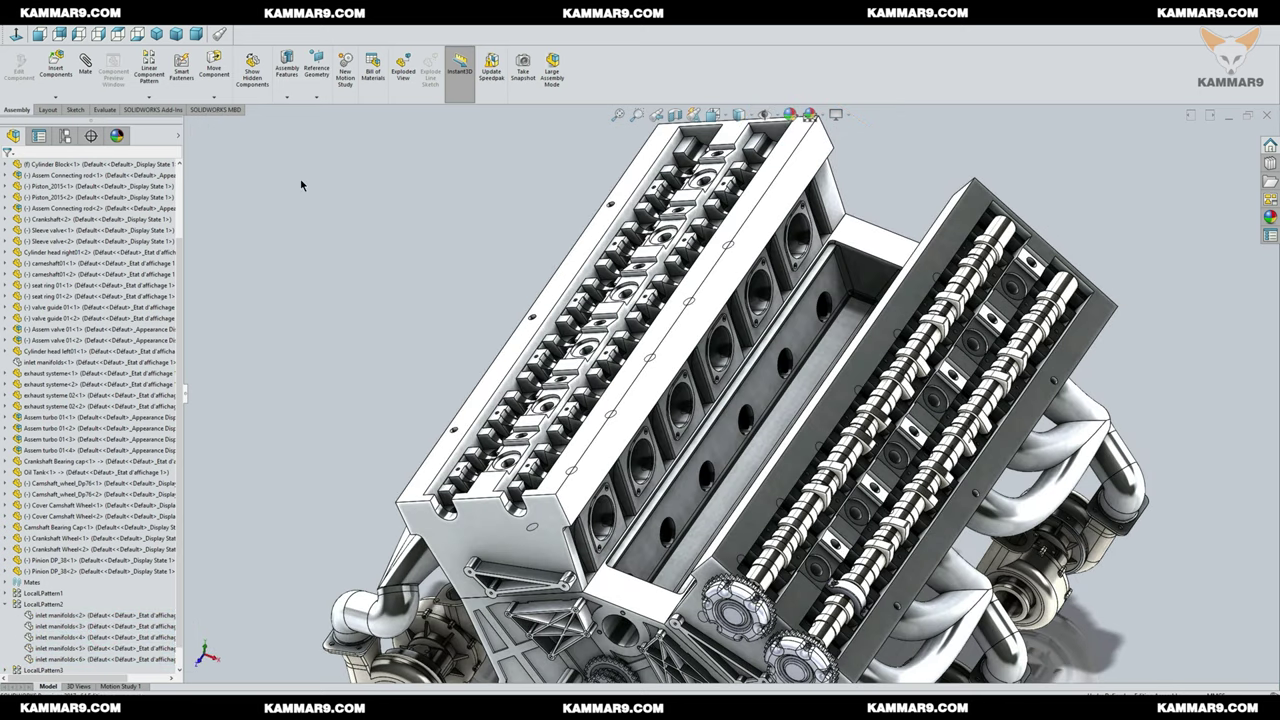
Step: Insert the Cover water tank 01 part into the assembly, placing it freely beside the engine
left_click(56, 65)
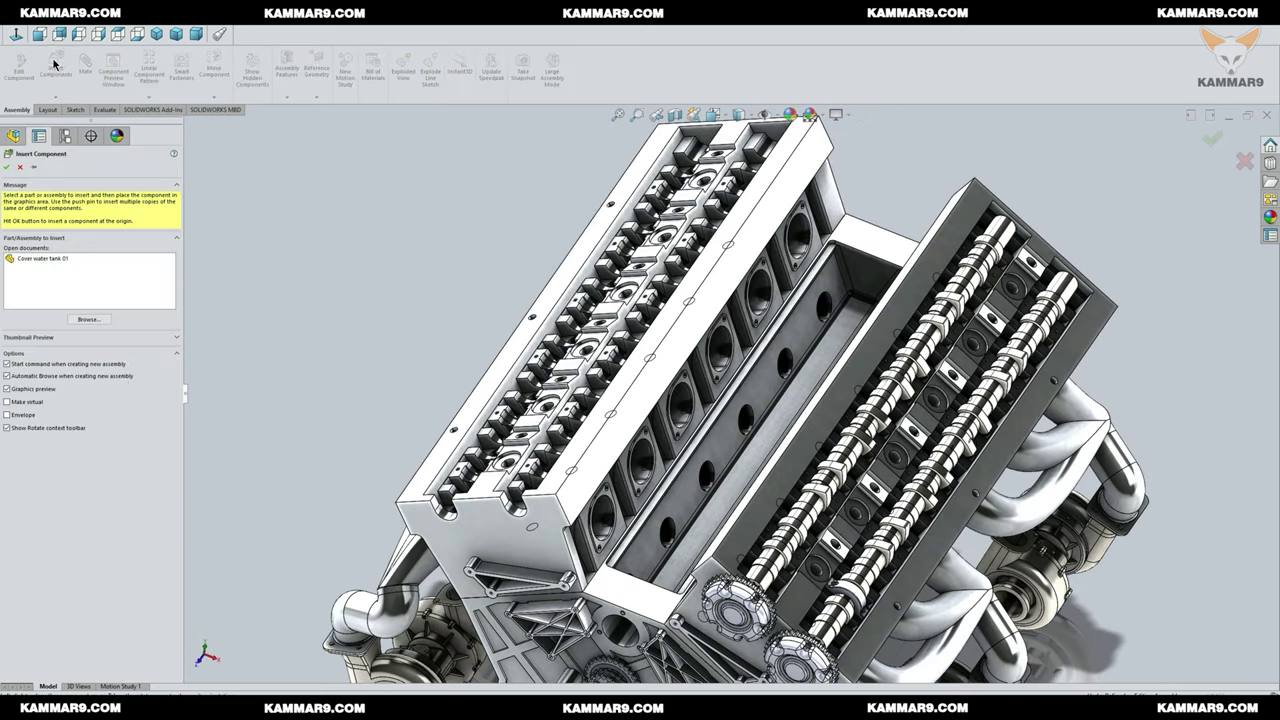
left_click(50, 259)
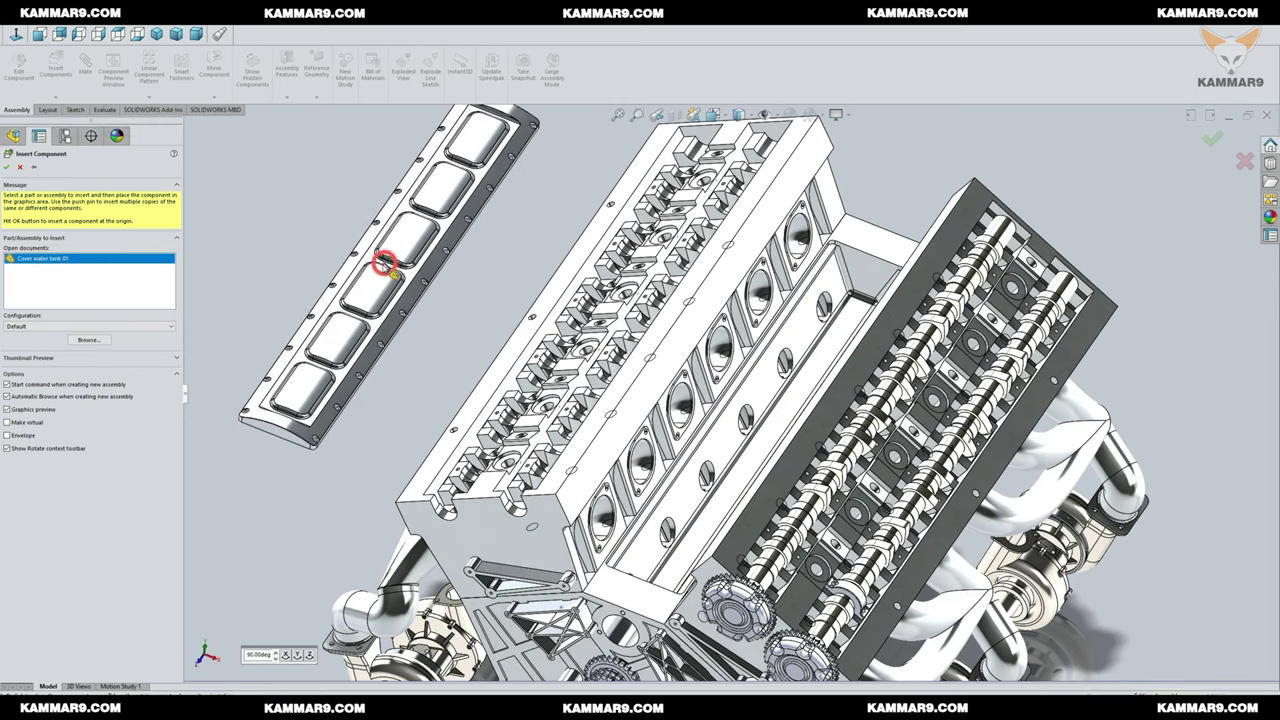
left_click(385, 263)
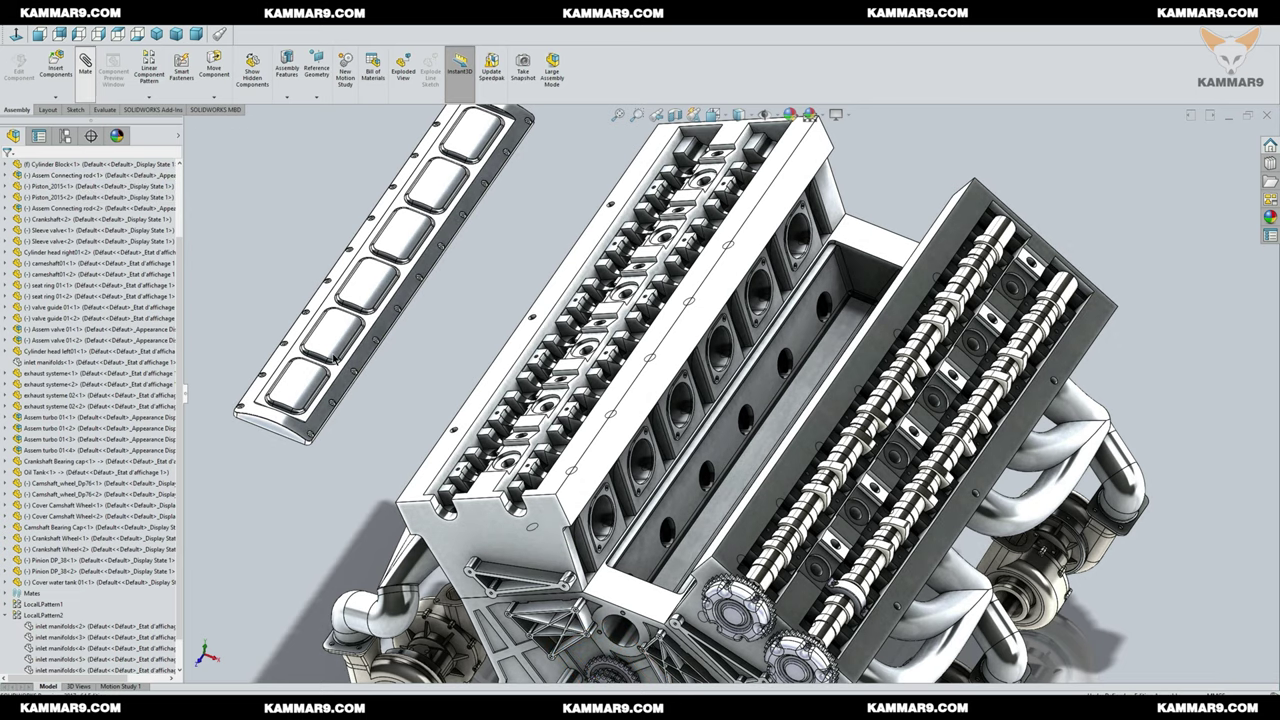
Step: Mate the cover's front end face coincident with the cylinder block face at the front end of the valley
left_click(265, 425)
middle_click_drag(491, 304, 430, 457)
scroll(541, 657, "down", 5)
left_click(650, 506)
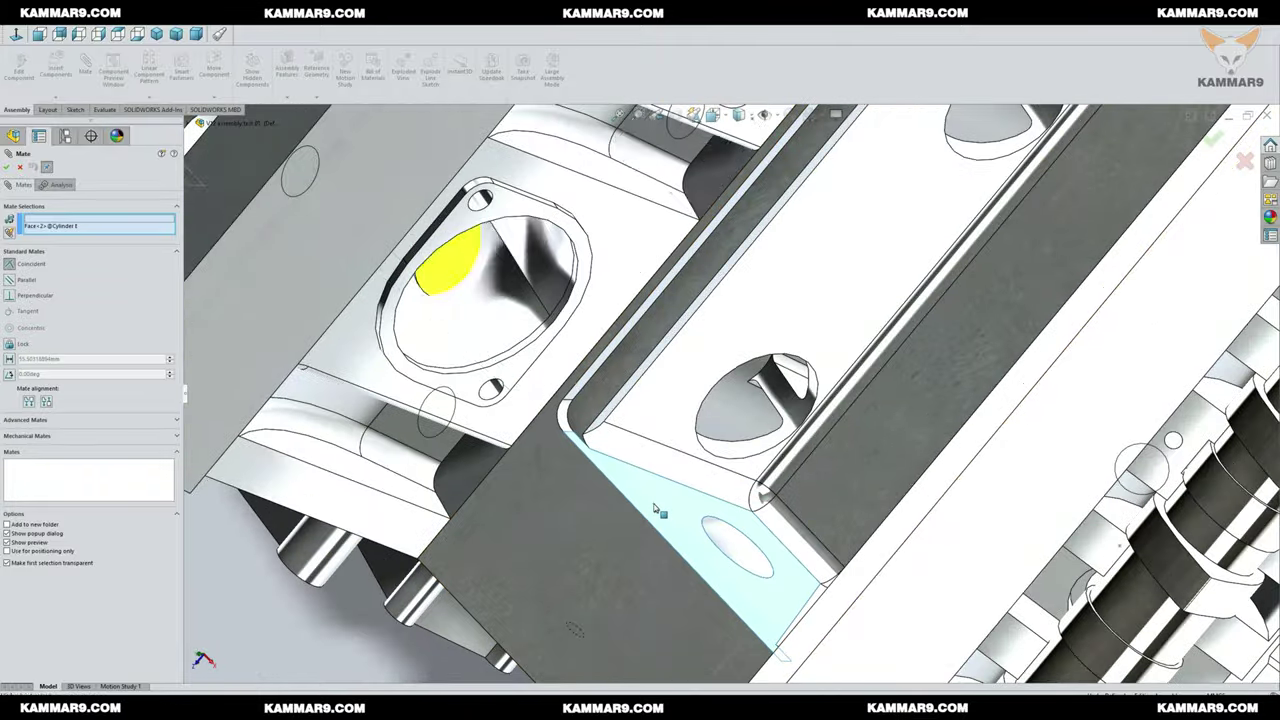
scroll(550, 490, "up", 5)
middle_click_drag(545, 480, 366, 676)
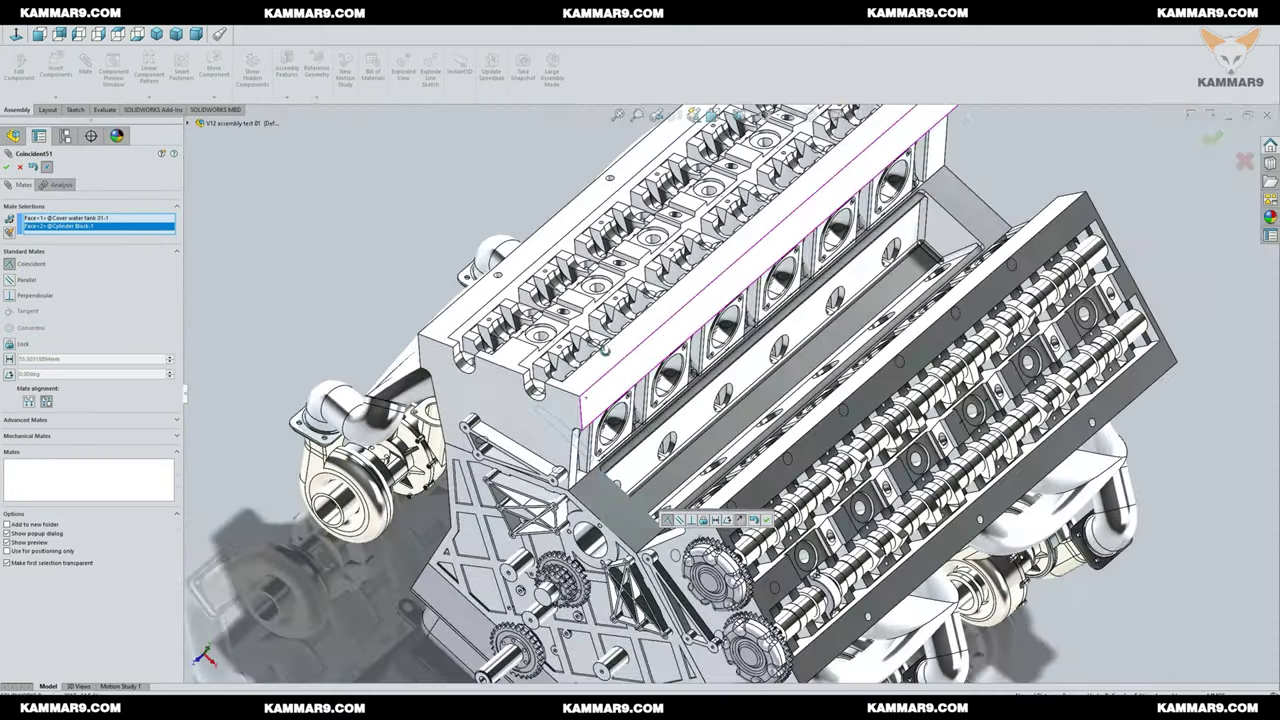
left_click(766, 519)
middle_click_drag(578, 458, 596, 405)
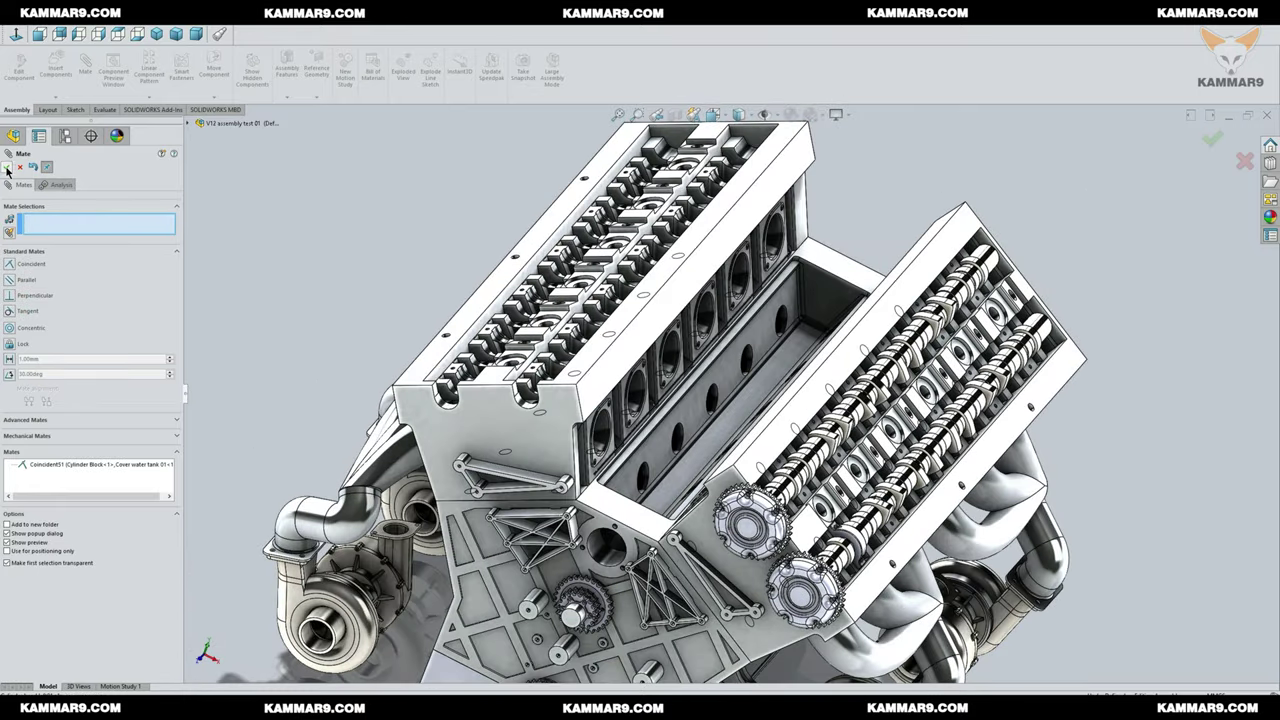
left_click(7, 168)
Step: Move the water tank cover up out of the cylinder block, to a free position above the valley
left_click(82, 583)
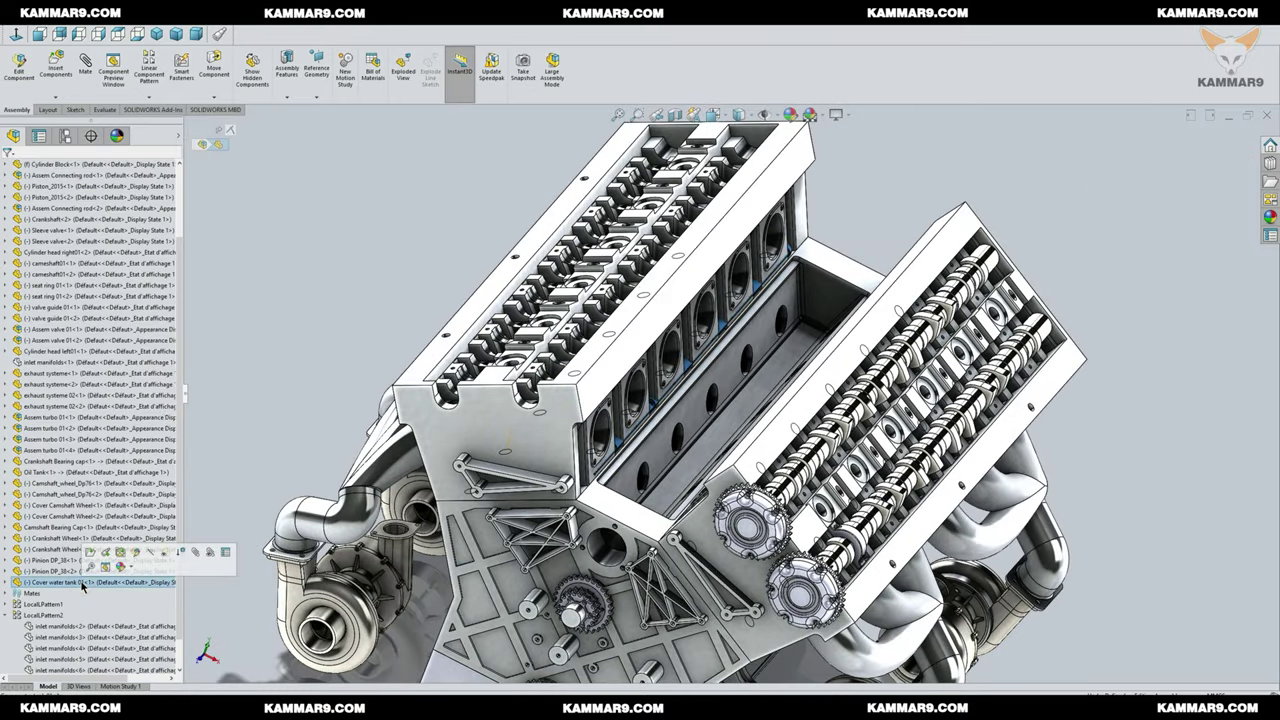
left_click(213, 65)
left_click_drag(664, 423, 830, 321)
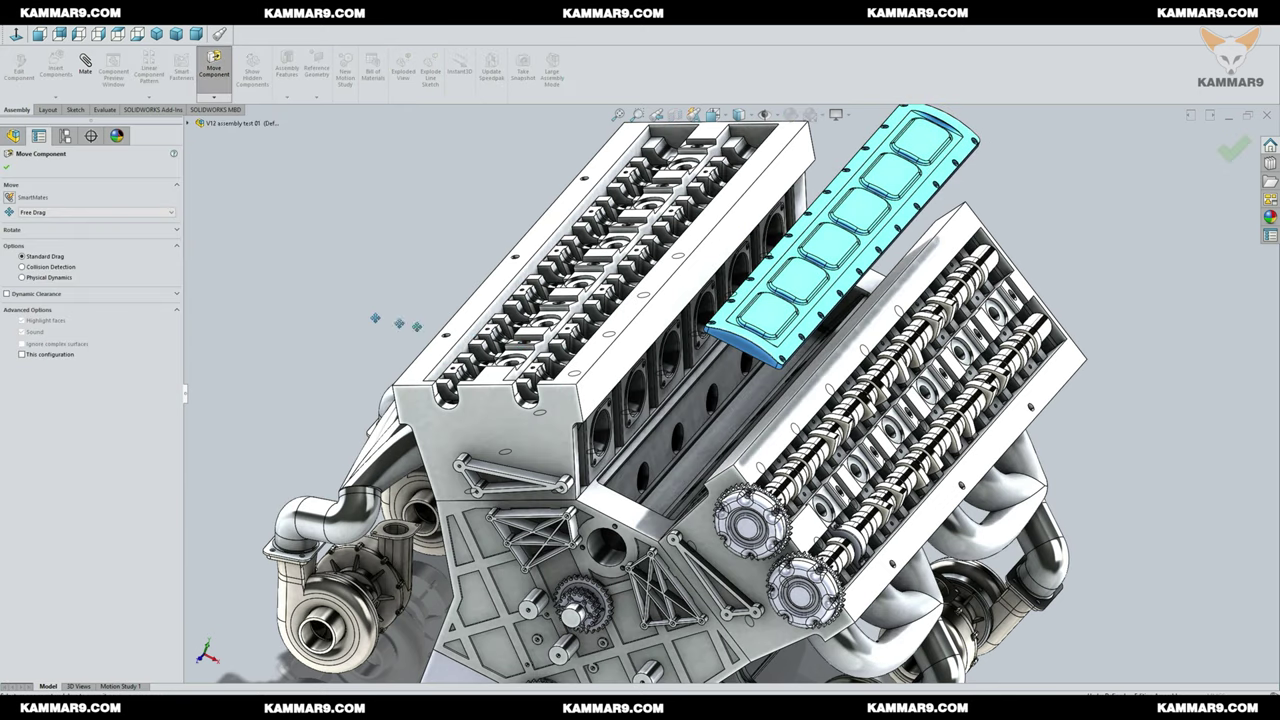
key("Escape")
key("Escape")
Step: Mate the water tank cover's long side face coincident with the matching side face of the cylinder block's valley recess
left_click(84, 73)
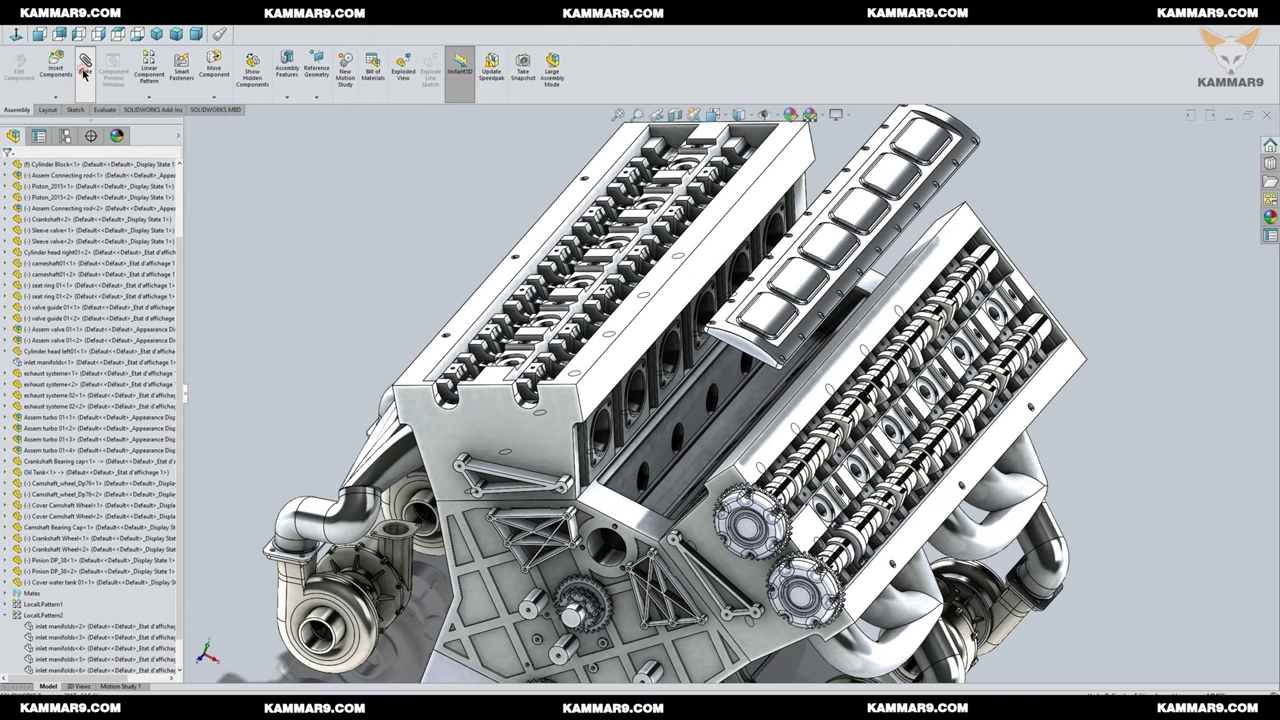
middle_click_drag(836, 262, 843, 318)
scroll(843, 318, "down", 5)
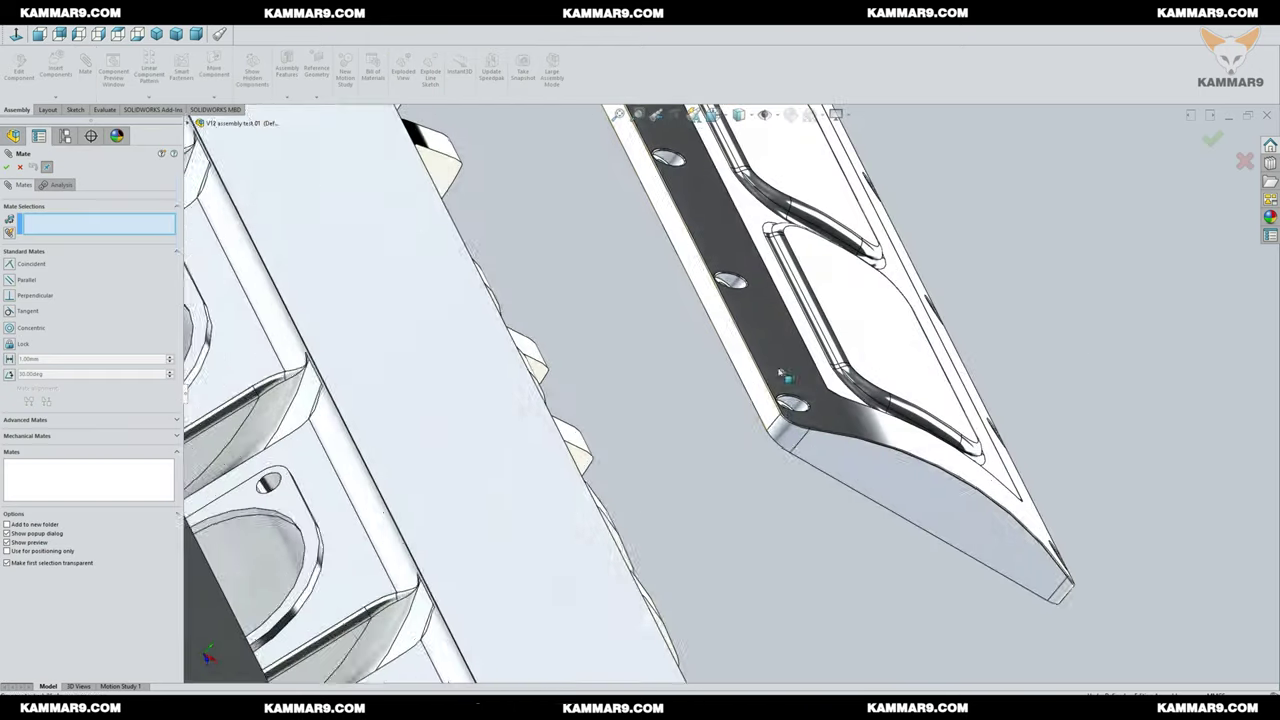
left_click(749, 385)
scroll(676, 356, "up", 7)
middle_click_drag(674, 357, 523, 514)
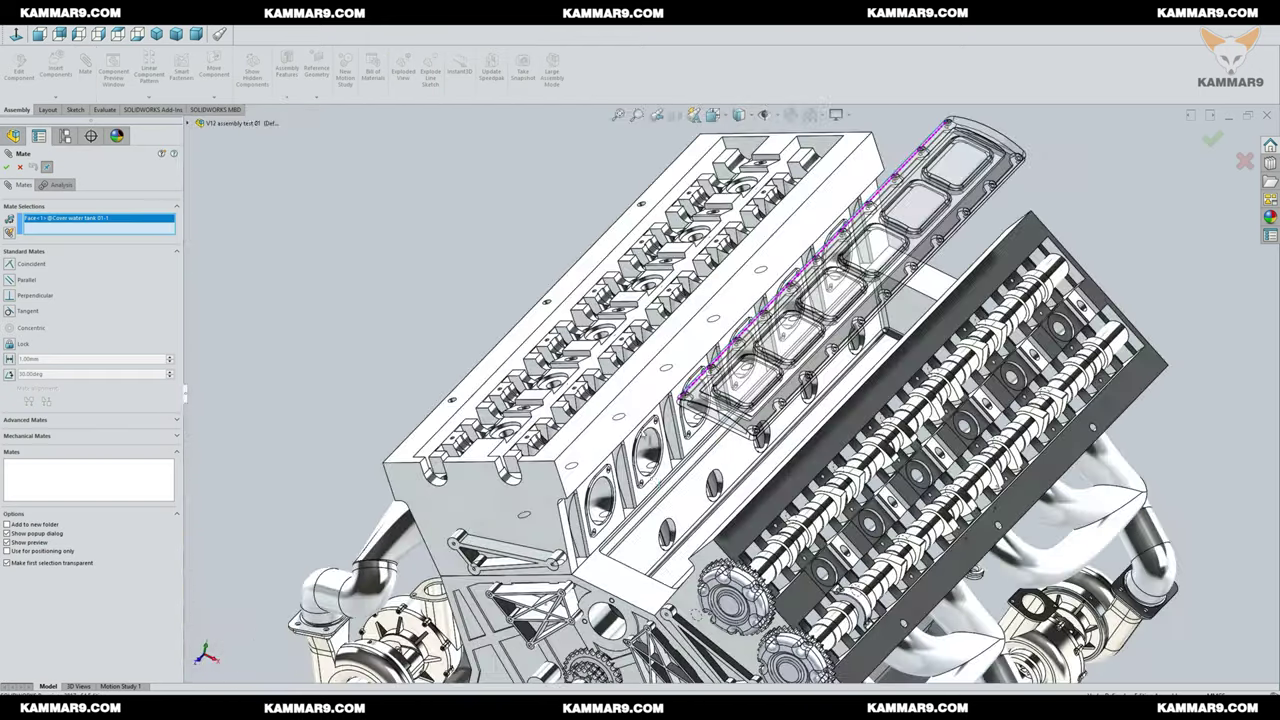
scroll(617, 533, "down", 4)
scroll(600, 500, "down", 5)
left_click(572, 462)
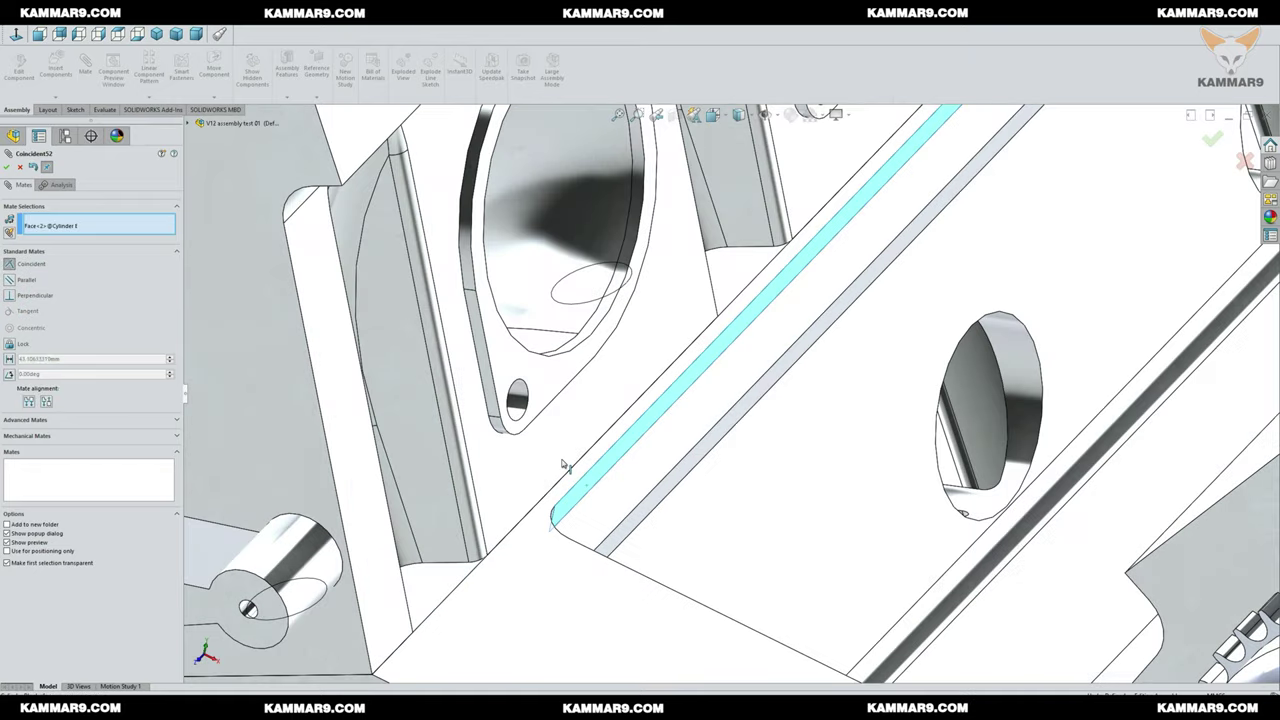
scroll(575, 440, "up", 6)
scroll(579, 387, "up", 6)
scroll(750, 320, "down", 2)
left_click(549, 475)
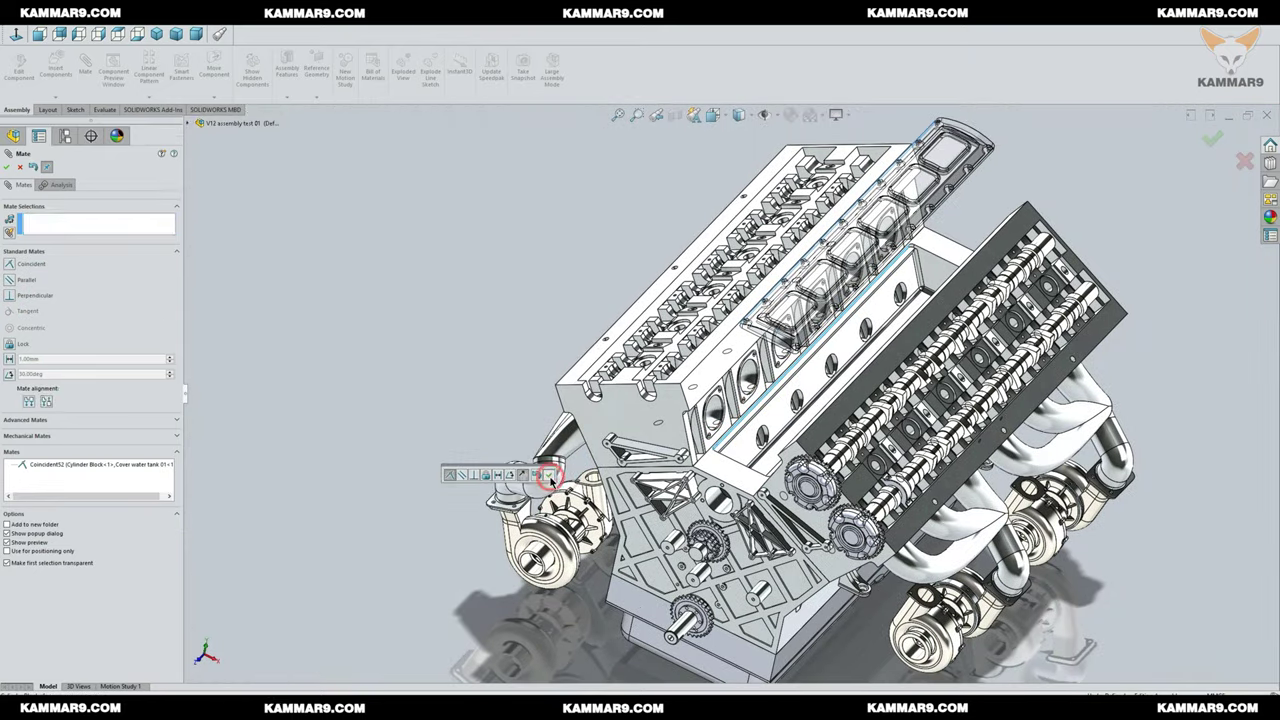
Step: Mate the cover's underside rim face coincident with the recess ledge of the cylinder block, and finish mating
middle_click_drag(560, 318, 571, 283)
left_click(839, 115)
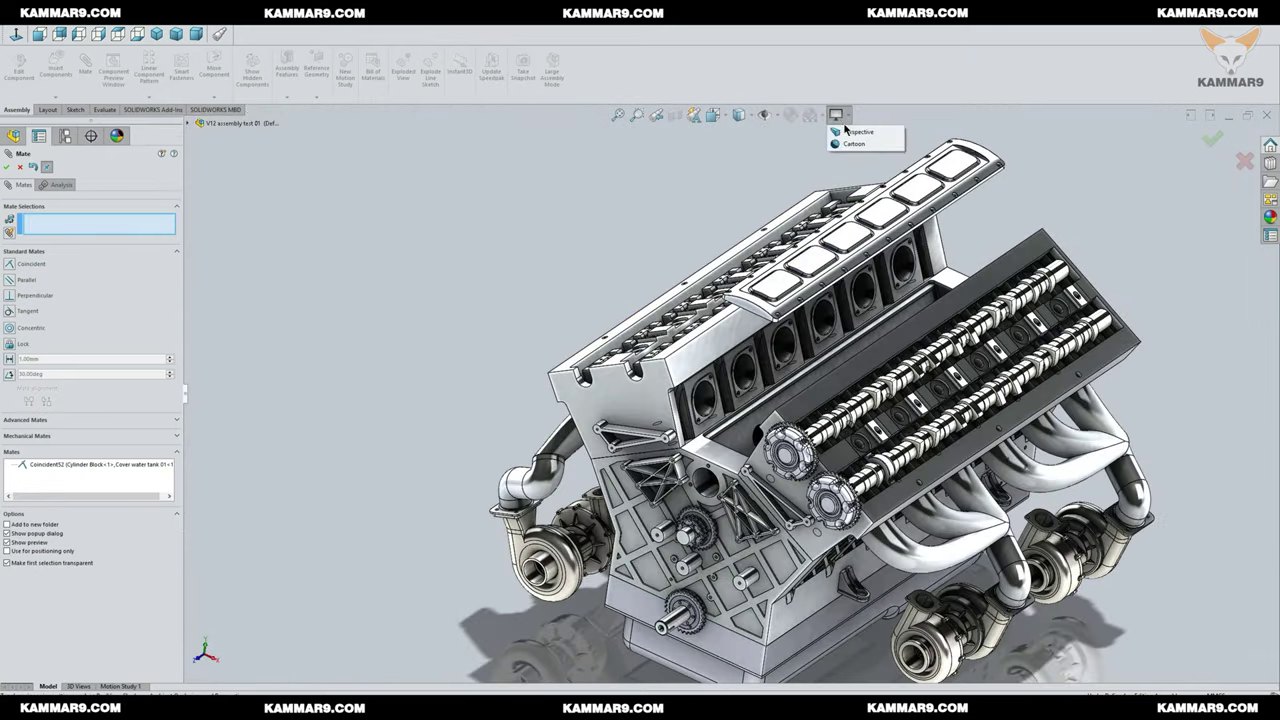
left_click(677, 203)
scroll(660, 443, "down", 8)
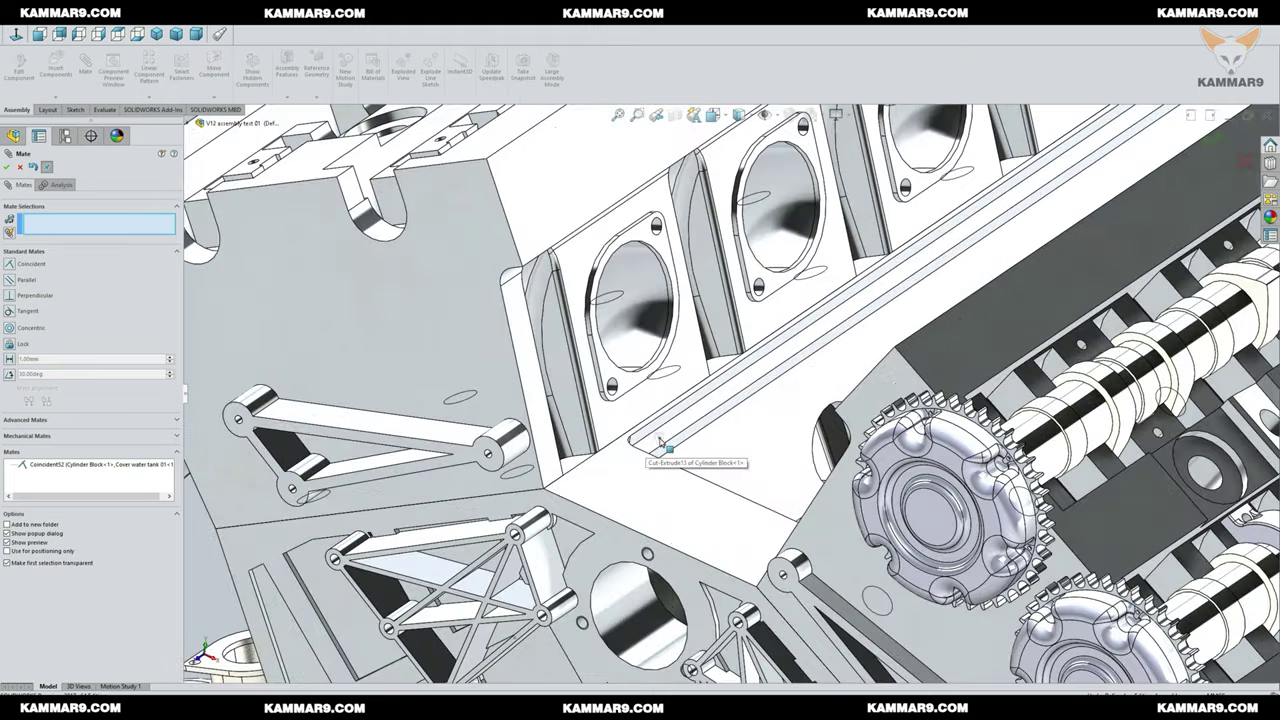
left_click(660, 443)
scroll(660, 443, "up", 8)
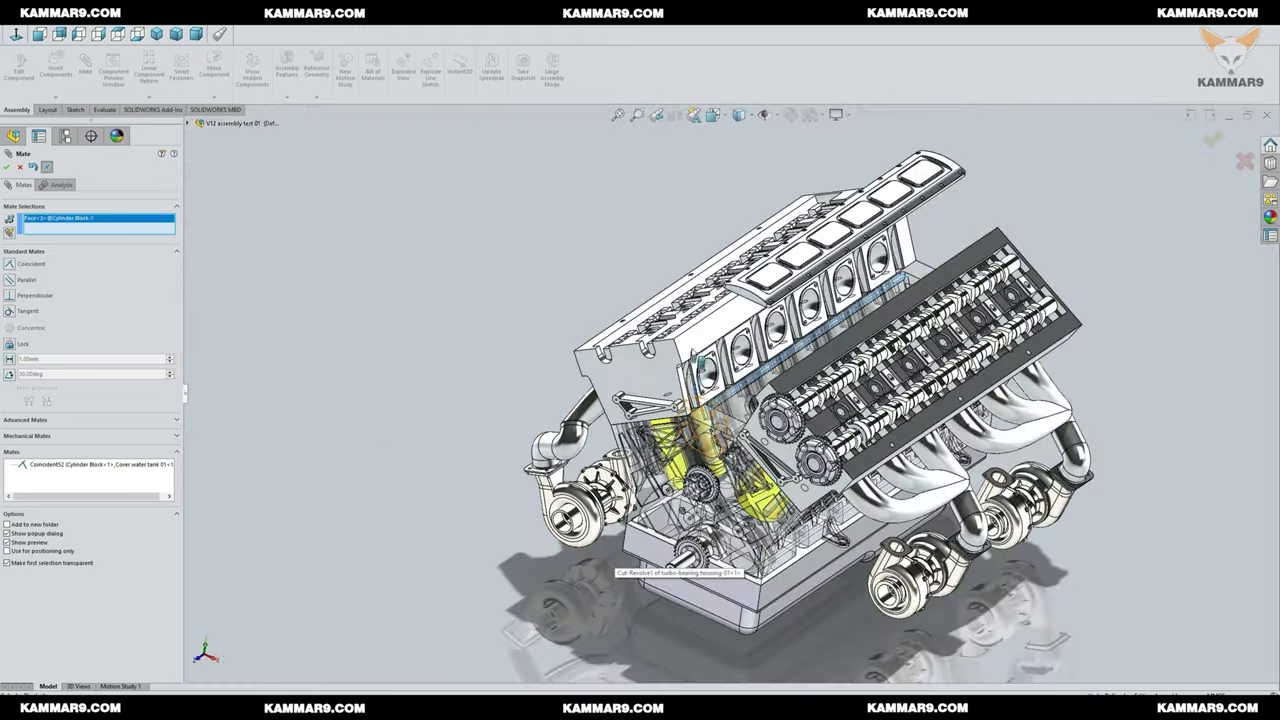
middle_click_drag(660, 443, 719, 245)
scroll(700, 340, "down", 10)
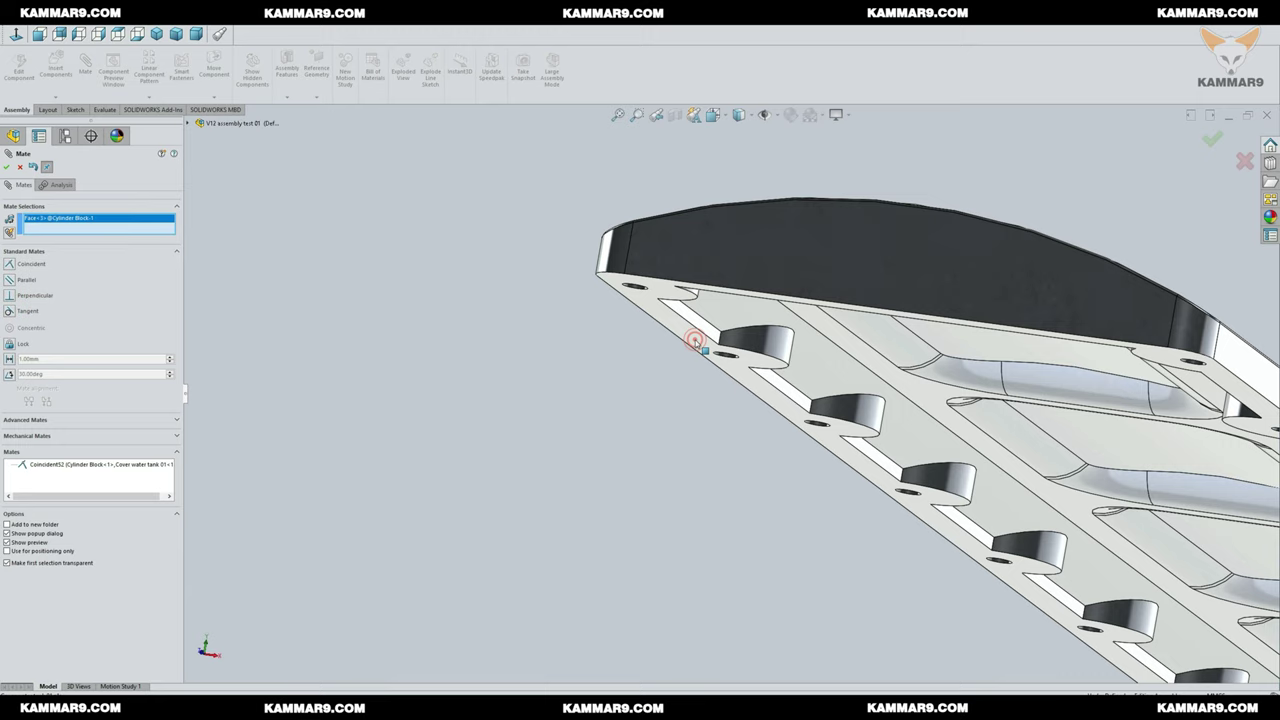
left_click(697, 348)
scroll(586, 314, "up", 10)
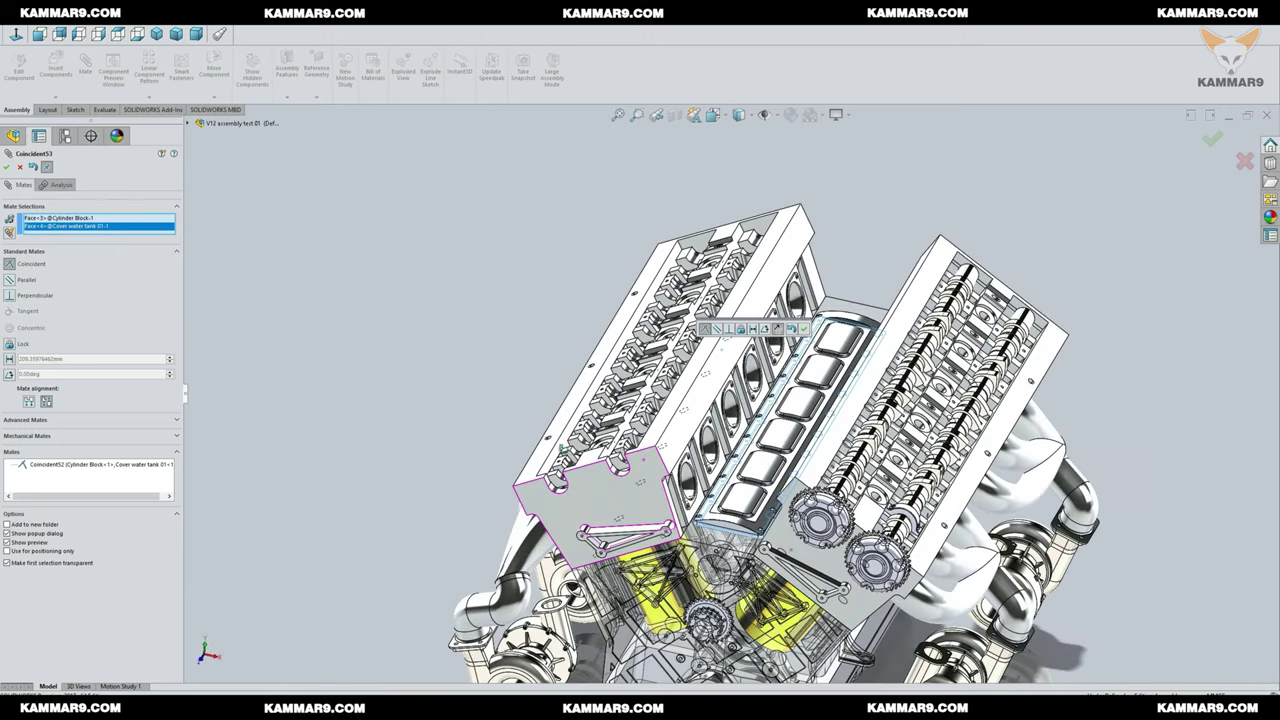
left_click(803, 328)
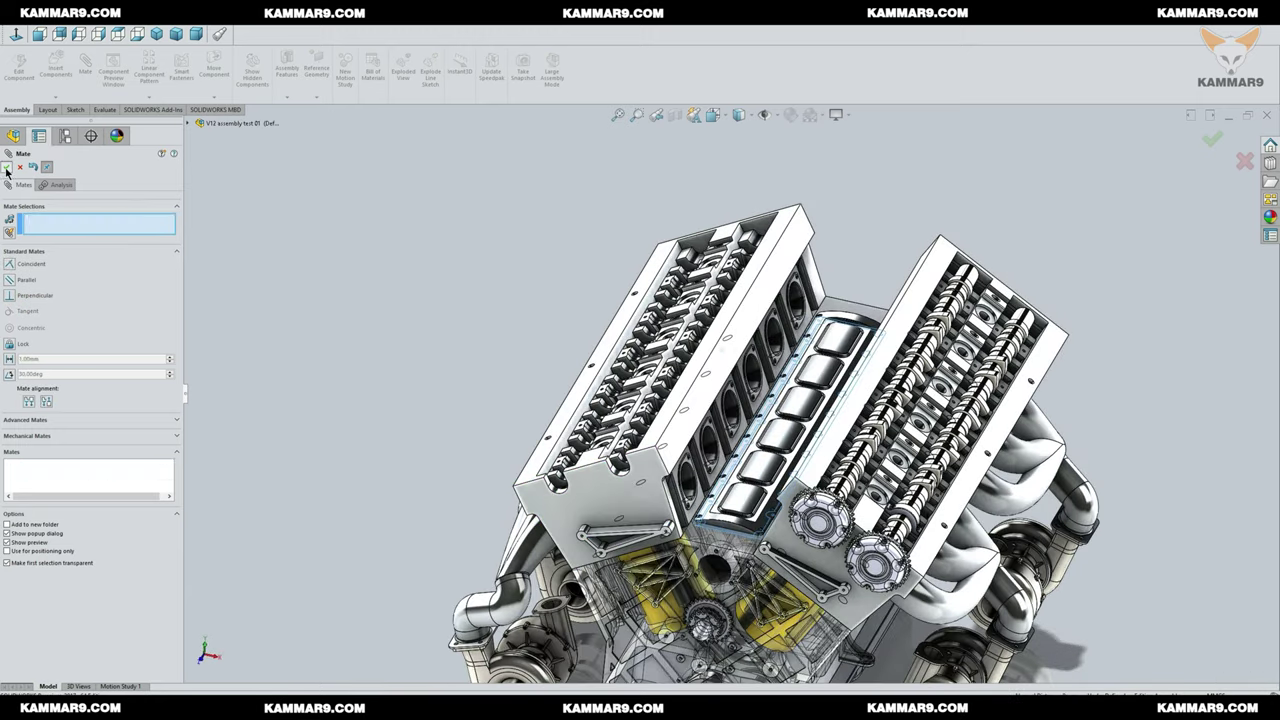
left_click(1211, 142)
Step: Examine the fit of the mated water tank cover in the valley between the cylinder heads from several angles
middle_click_drag(1151, 409, 1102, 445)
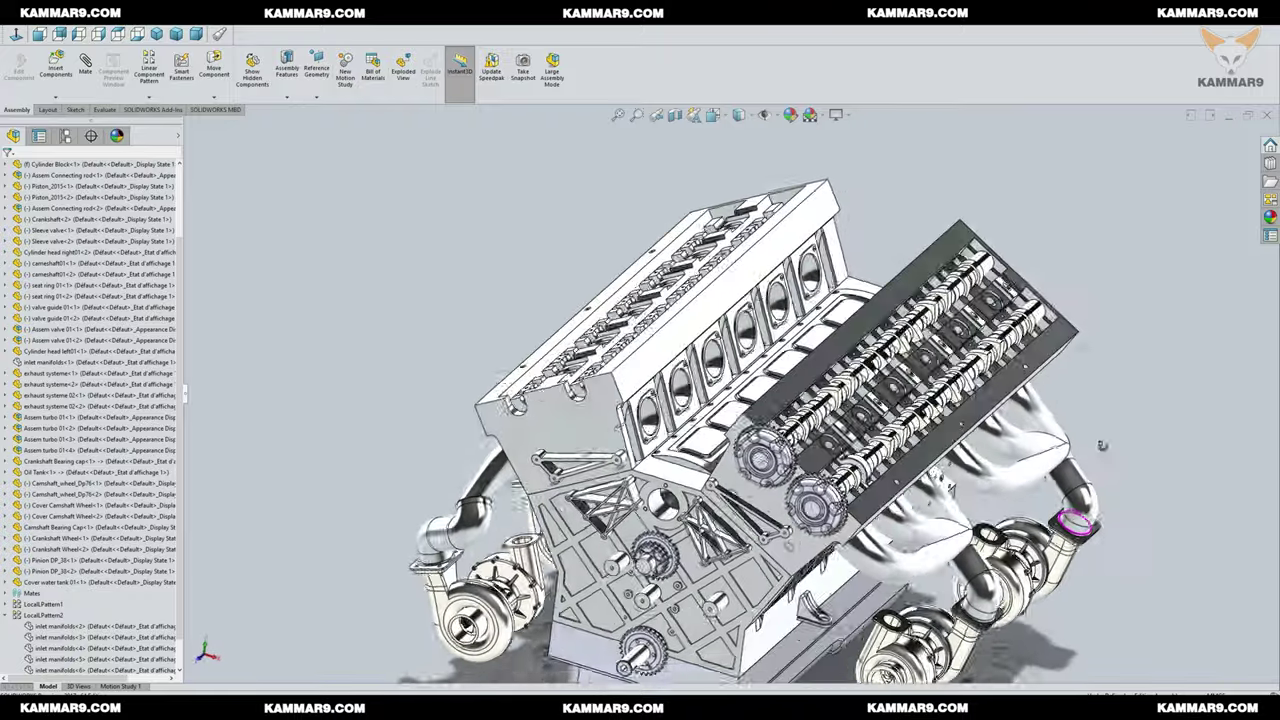
scroll(940, 193, "down", 5)
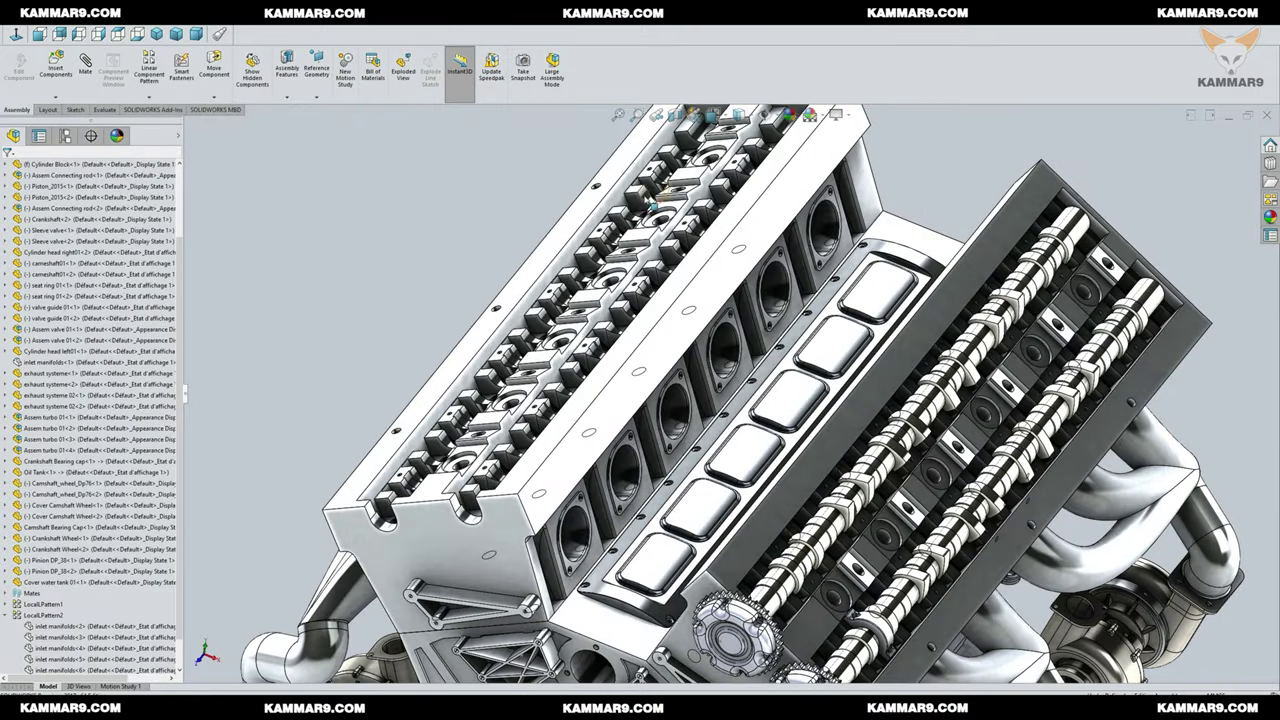
middle_click_drag(868, 233, 923, 272)
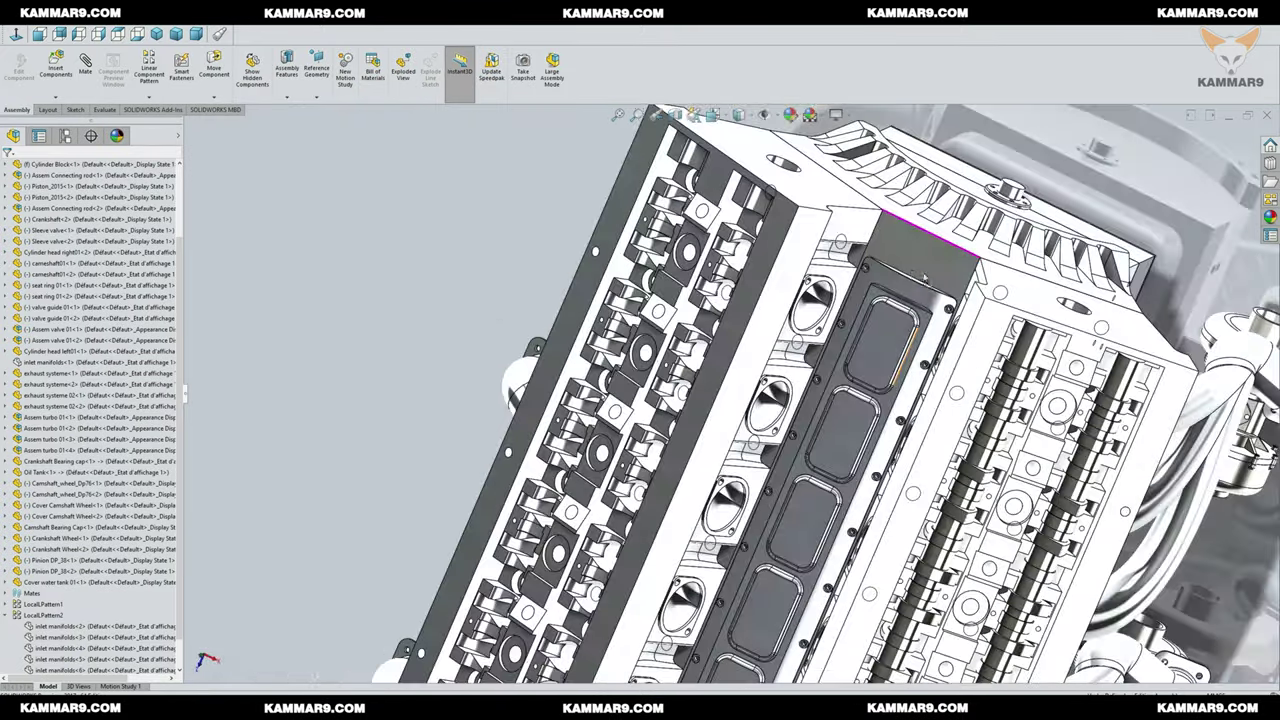
scroll(923, 268, "down", 6)
middle_click_drag(798, 261, 852, 132)
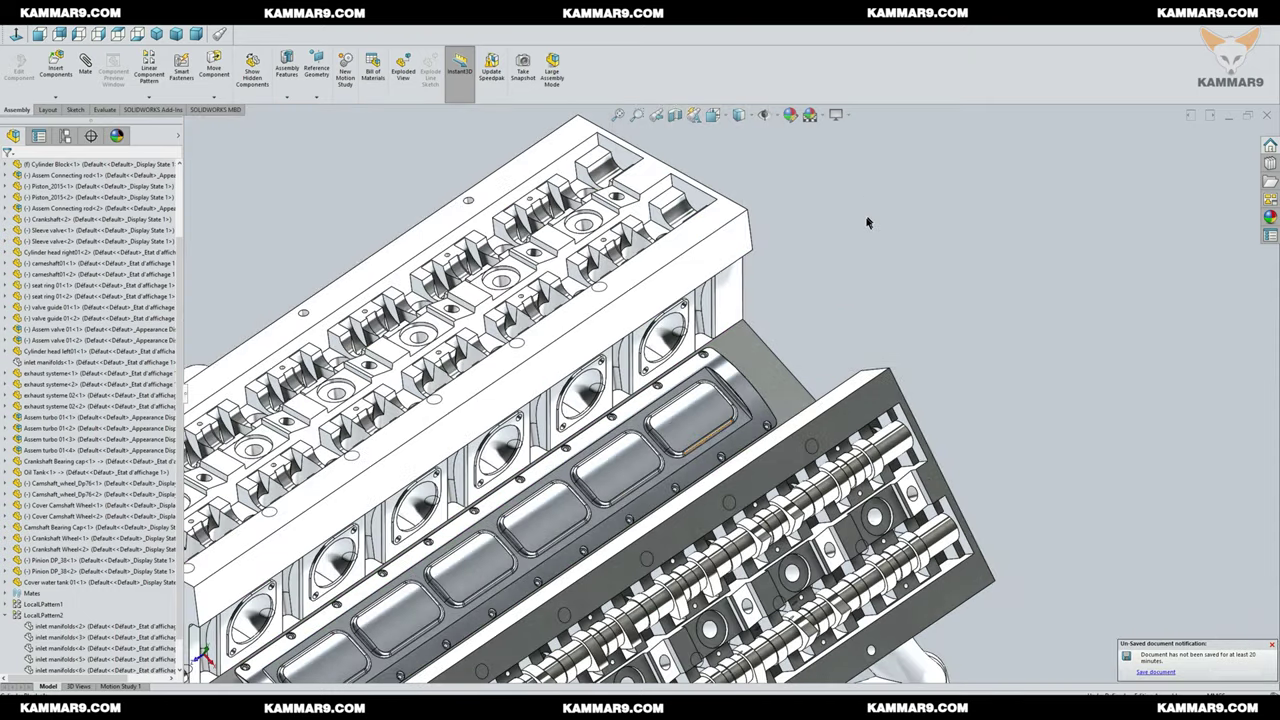
scroll(868, 222, "up", 3)
middle_click_drag(700, 222, 640, 320)
scroll(600, 563, "down", 3)
scroll(603, 566, "up", 3)
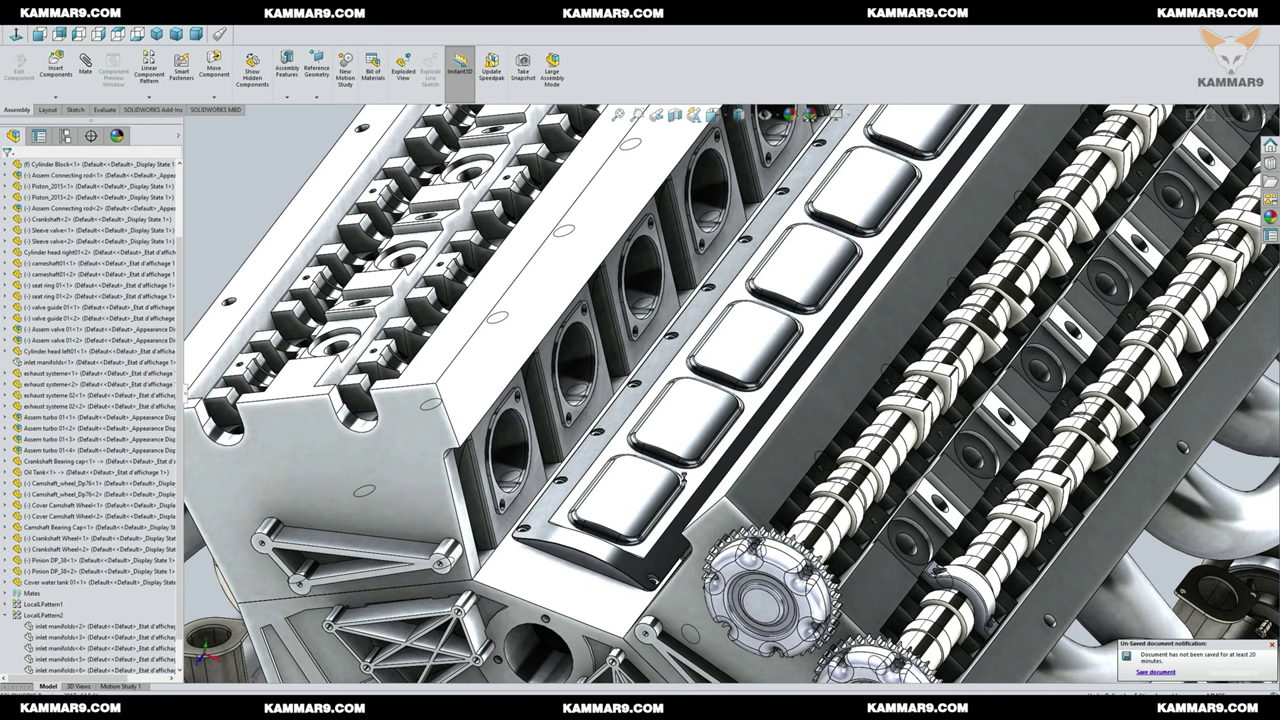
scroll(664, 458, "up", 5)
middle_click_drag(664, 458, 650, 350)
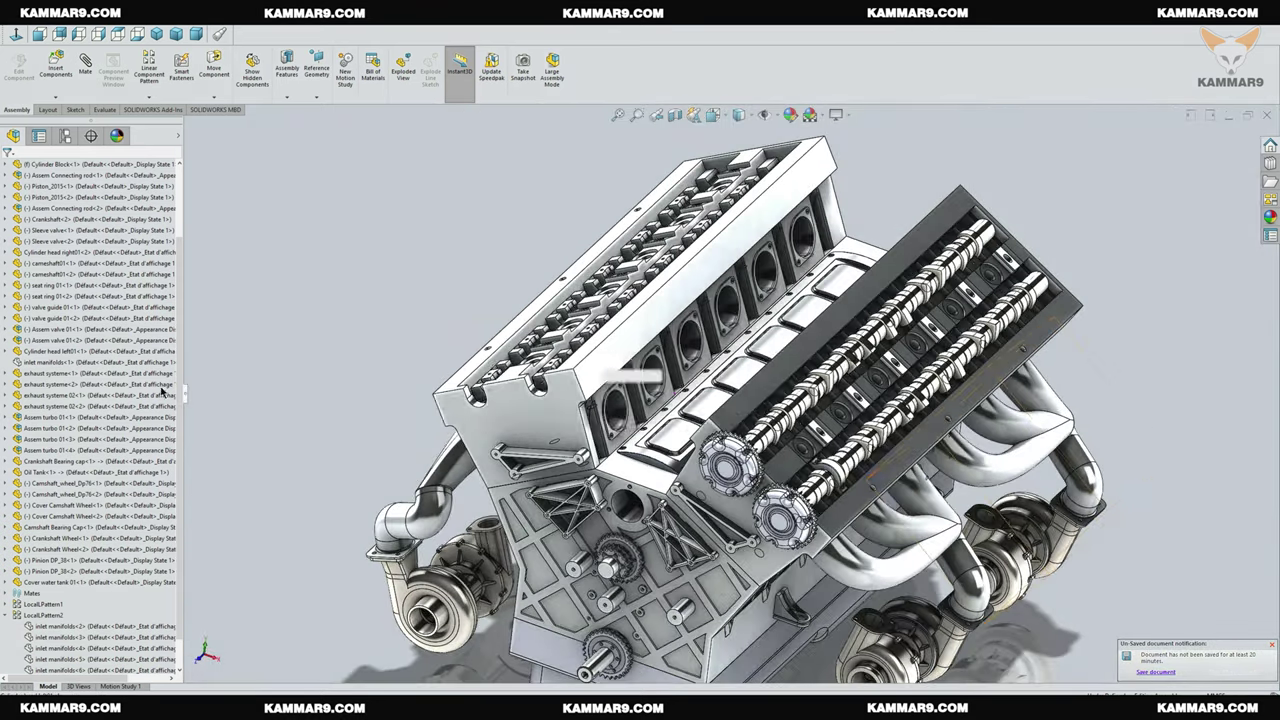
Step: Show the hidden patterned inlet manifolds, instances 2 to 6, again
scroll(77, 600, "down", 1)
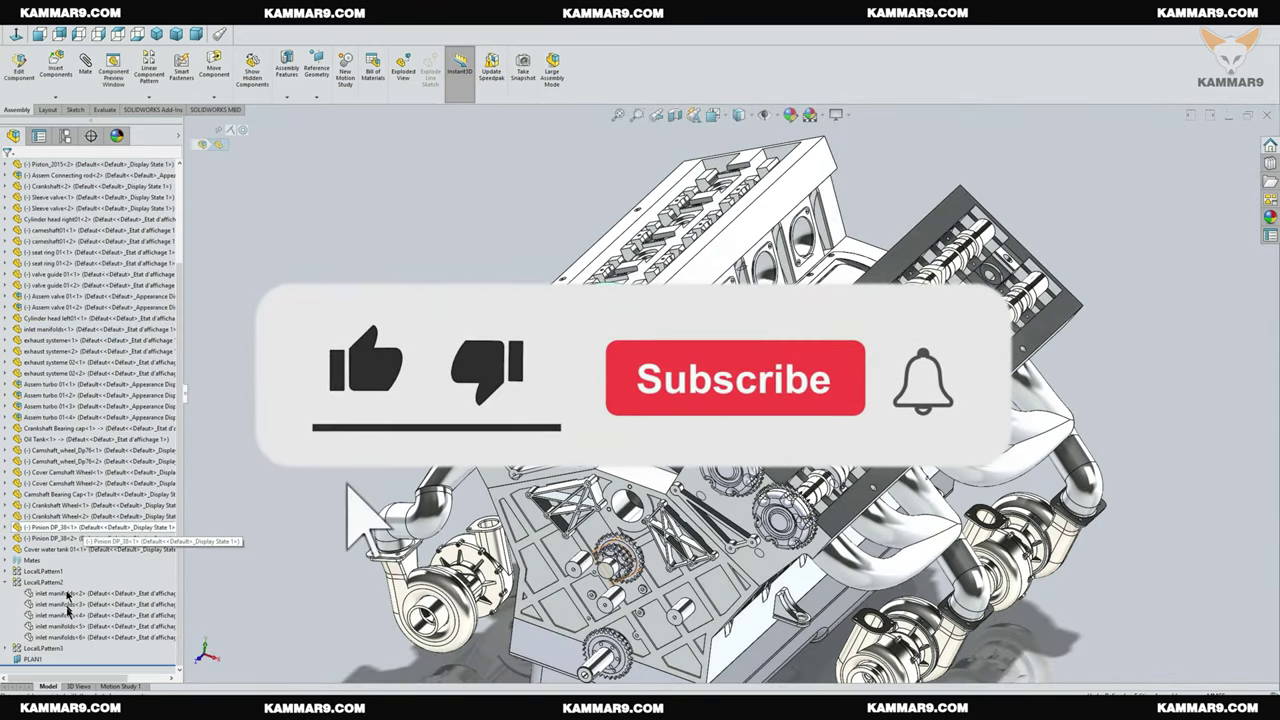
left_click(75, 594)
left_click(77, 636, "shift")
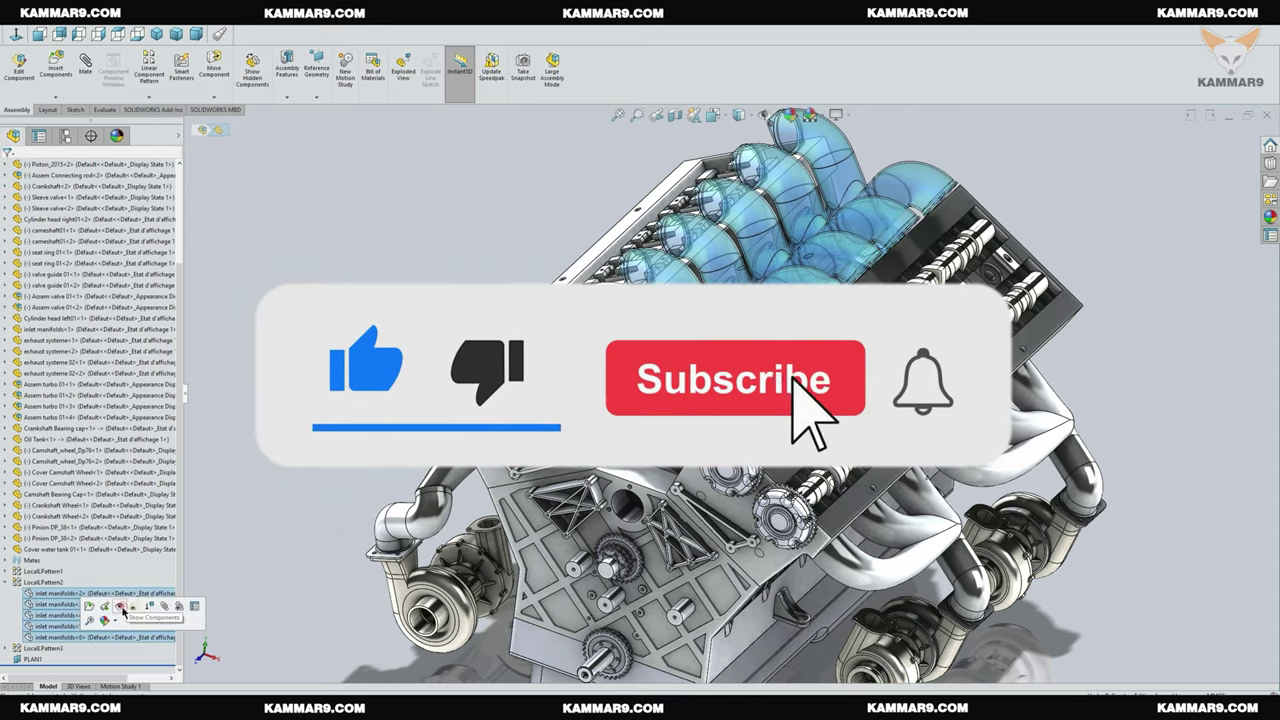
key("Escape")
Step: Switch to the Dimetric view and examine the complete engine with its inlet manifolds shown
middle_click_drag(1030, 425, 1075, 430)
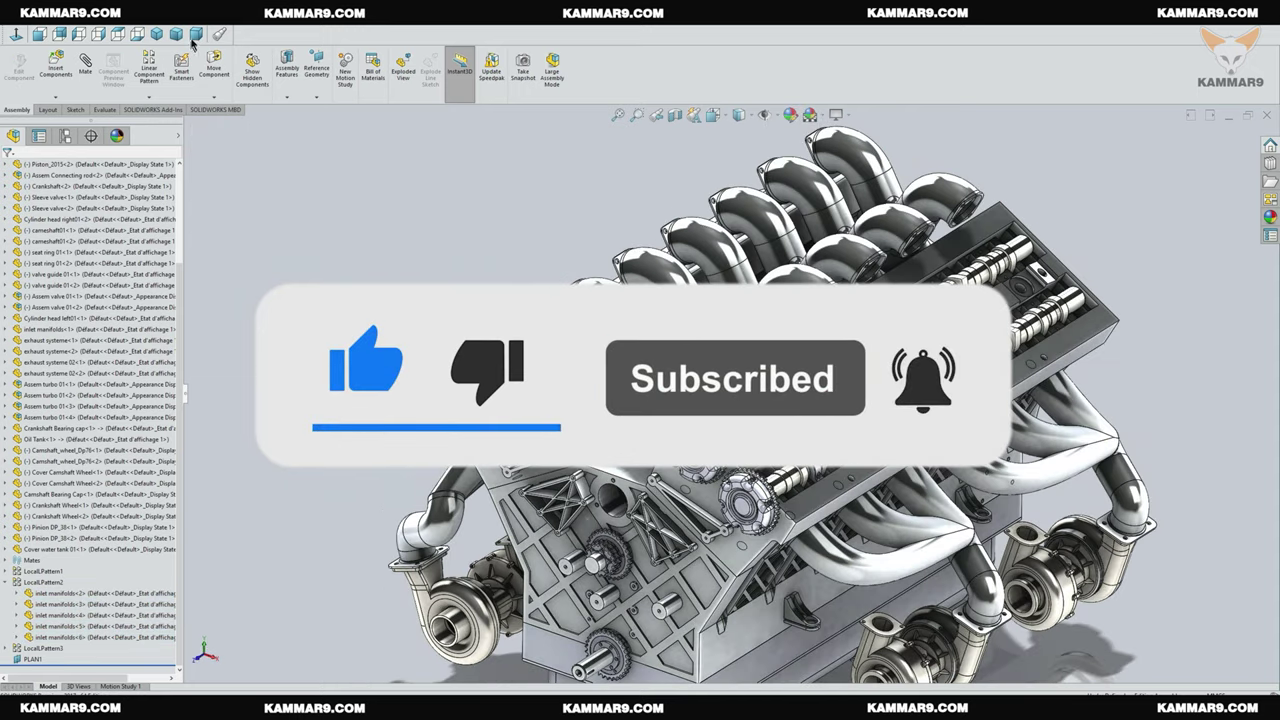
left_click(196, 34)
scroll(826, 350, "down", 3)
left_click(845, 118)
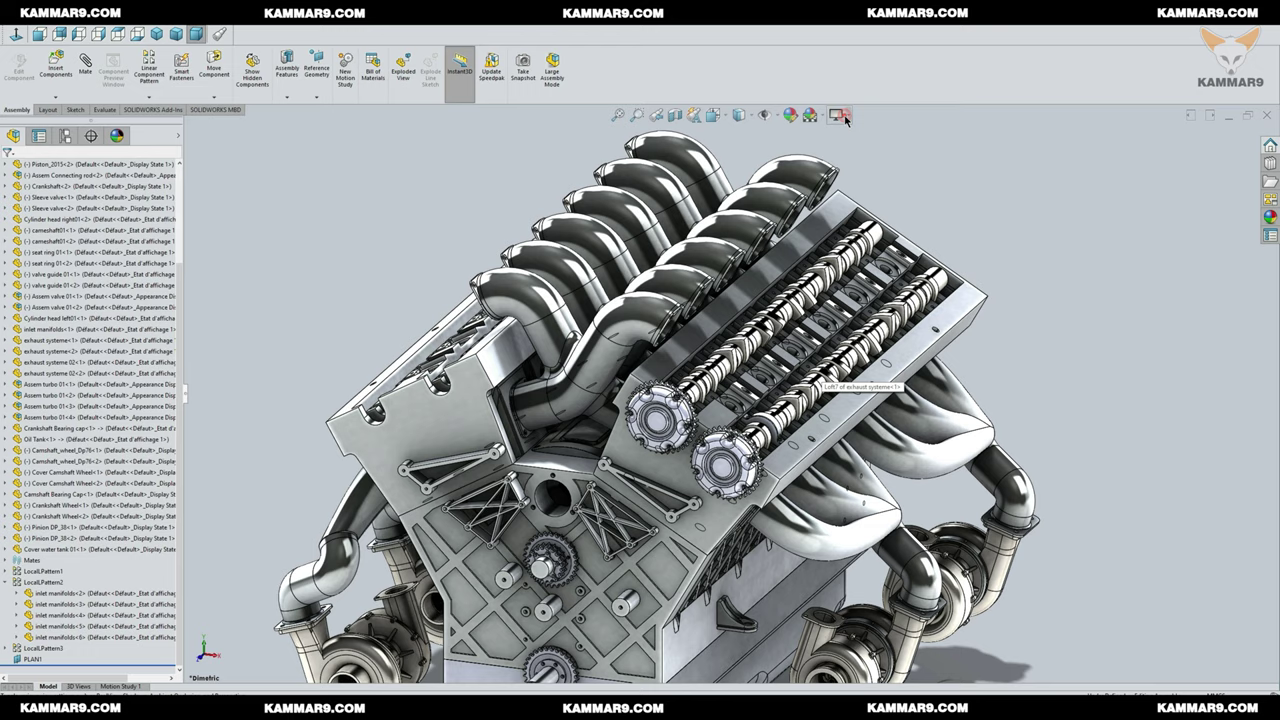
left_click(860, 159)
mouse_move(860, 250)
middle_mouse_down()
mouse_move(900, 400)
mouse_move(975, 390)
mouse_move(843, 411)
mouse_move(845, 390)
mouse_move(807, 502)
middle_mouse_up()
left_click(845, 115)
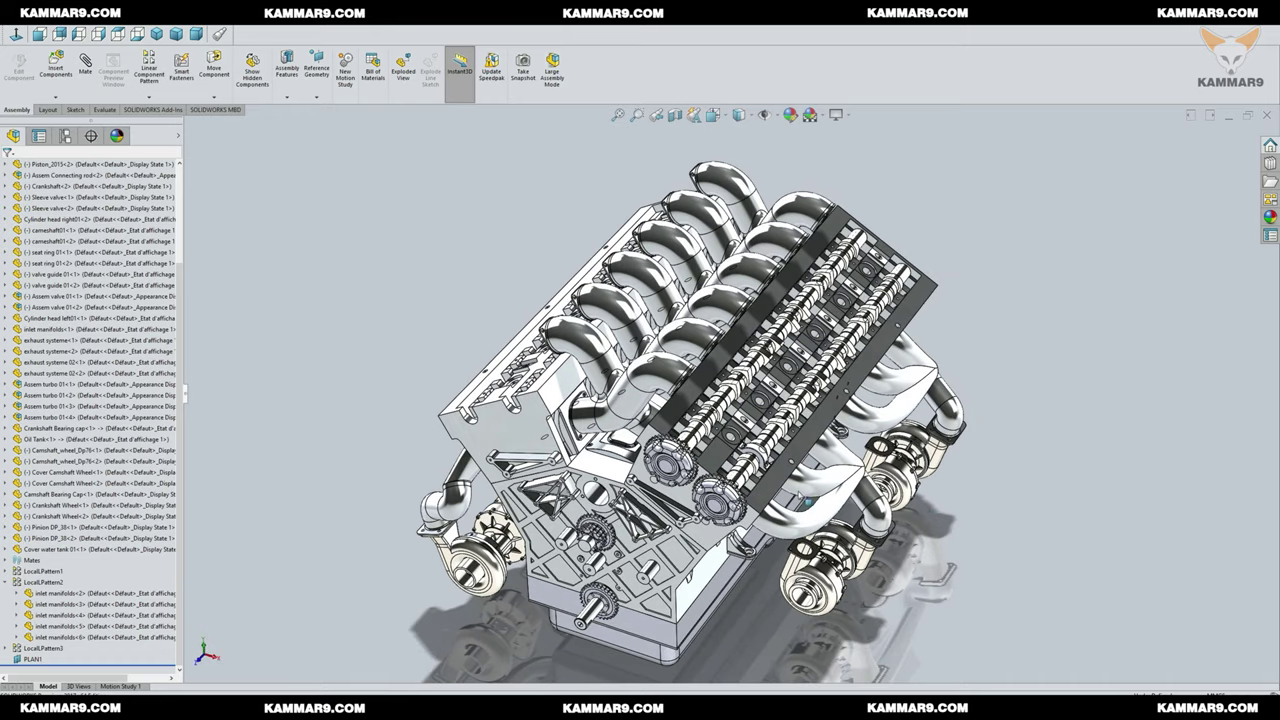